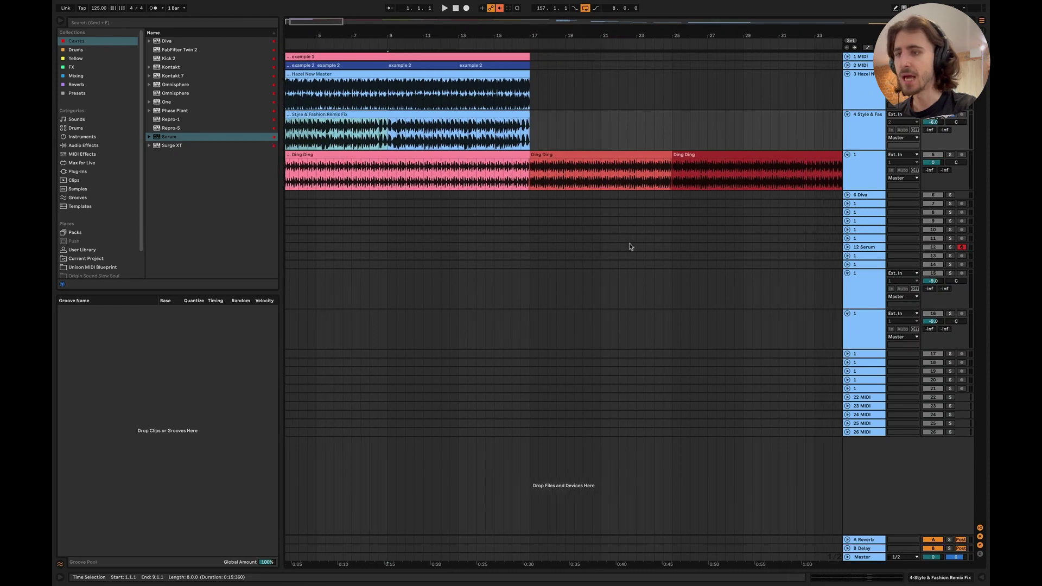
Solo the Ding Ding track, lower its volume, and start playback near the beginning of its first pink clip
{"action": "scroll", "coordinate": [377, 208], "scroll_direction": "down", "scroll_amount": 6}
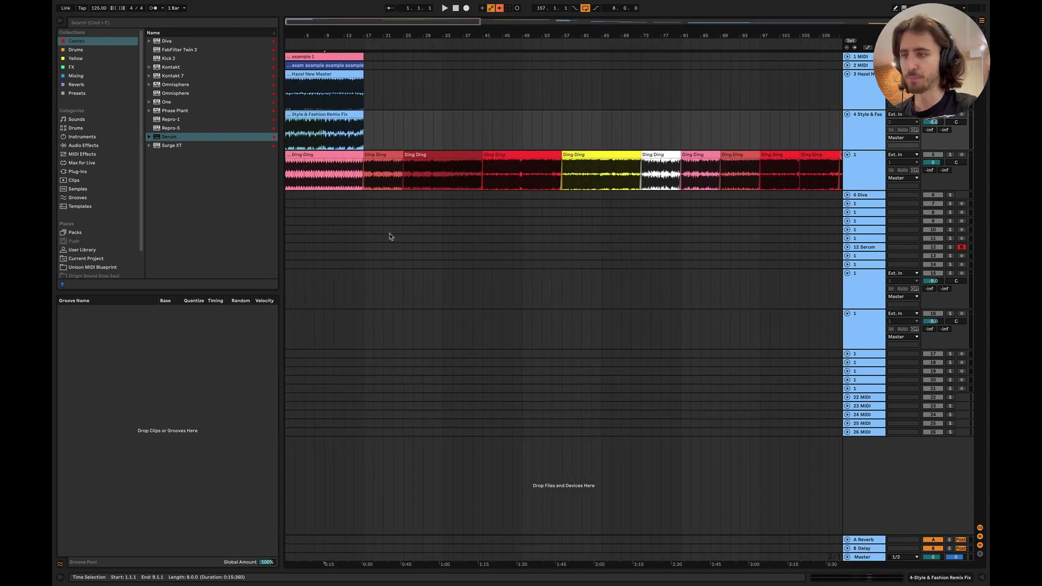
{"action": "scroll", "coordinate": [383, 243], "scroll_direction": "up", "scroll_amount": 5}
{"action": "scroll", "coordinate": [384, 242], "scroll_direction": "left", "scroll_amount": 3}
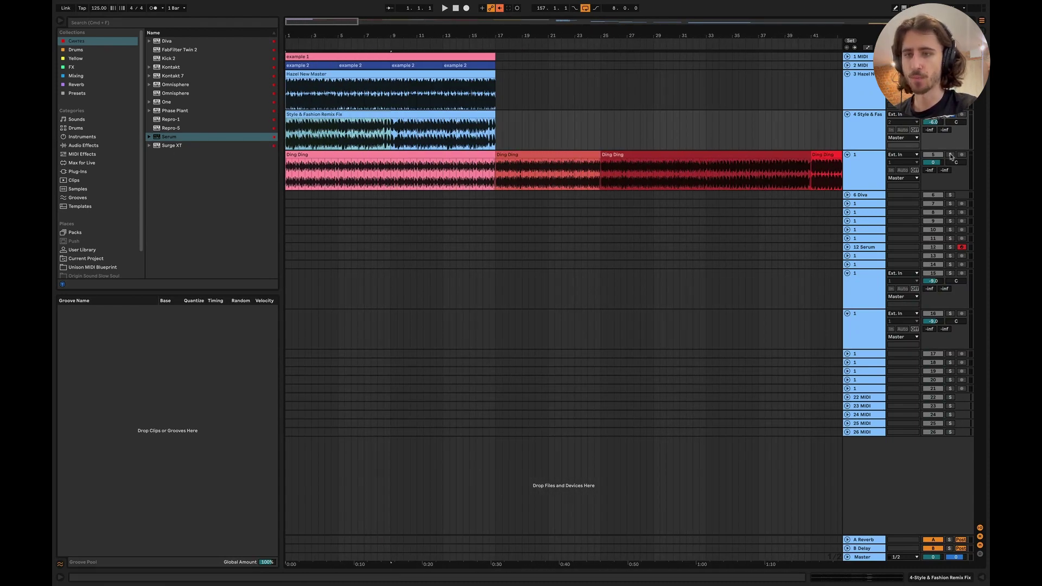
{"action": "left_click", "coordinate": [950, 155]}
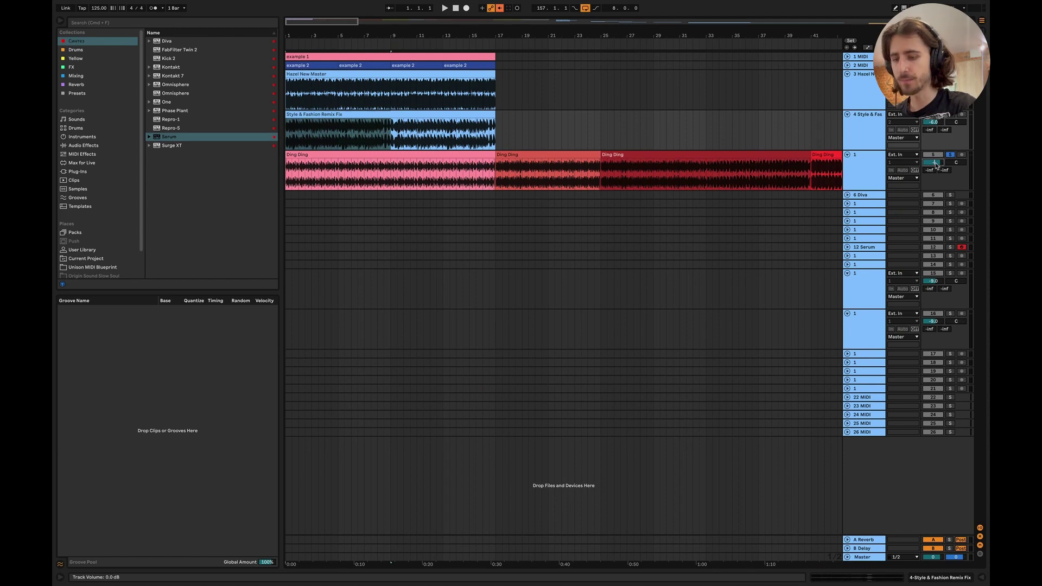
{"action": "left_click", "coordinate": [304, 183]}
{"action": "key", "text": "space"}
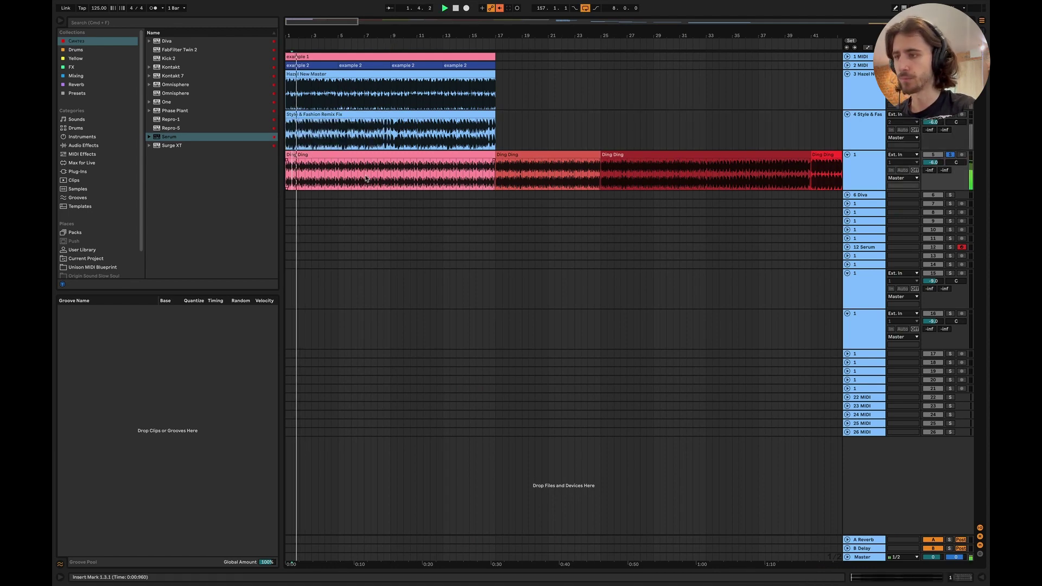
Audition the first pink Ding Ding clip from bars 9 and 15, and its transition into the next clip at bar 17
{"action": "left_click", "coordinate": [396, 184]}
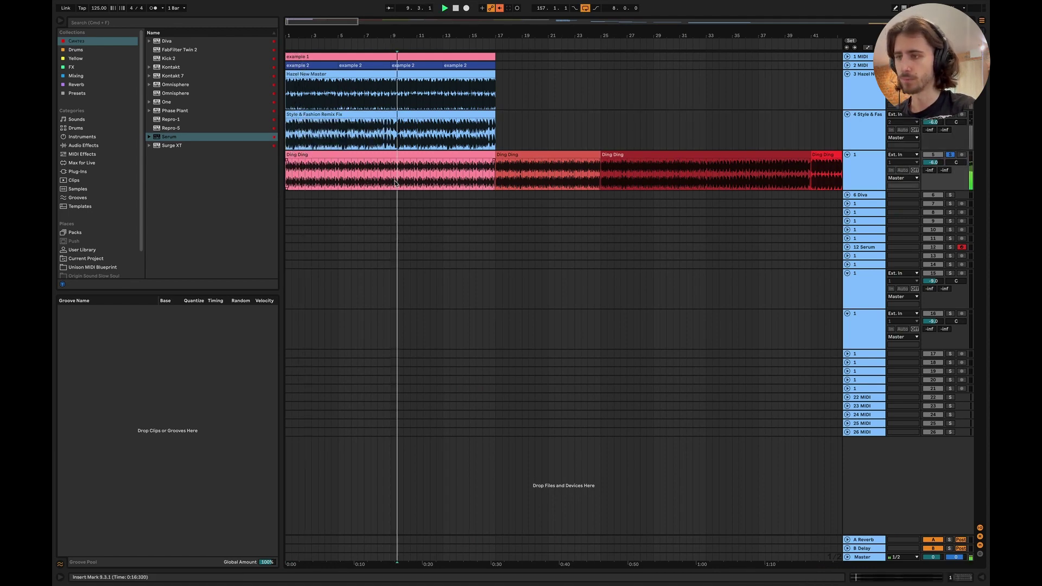
{"action": "left_click", "coordinate": [473, 180]}
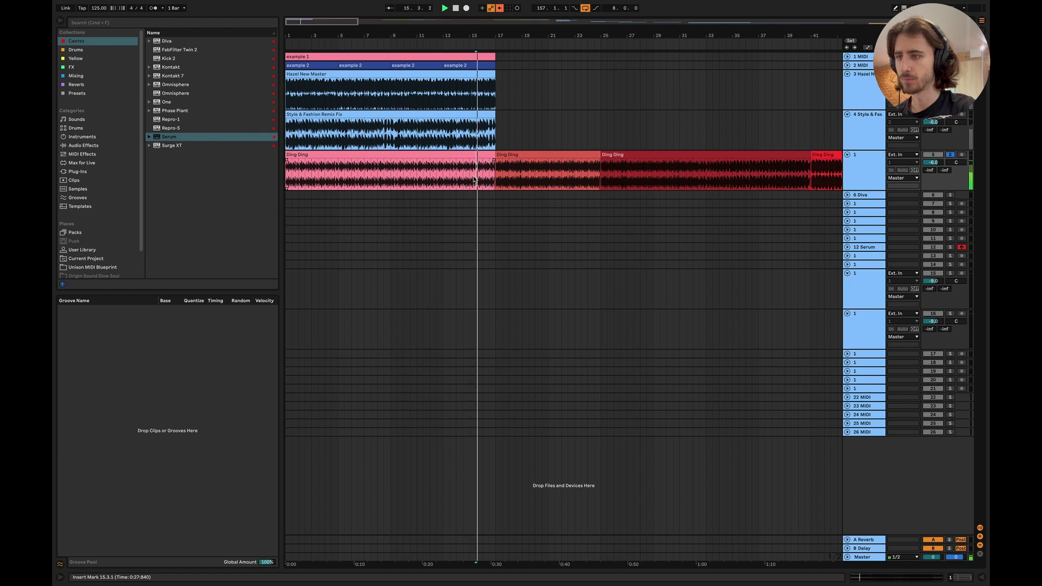
{"action": "left_click", "coordinate": [390, 181]}
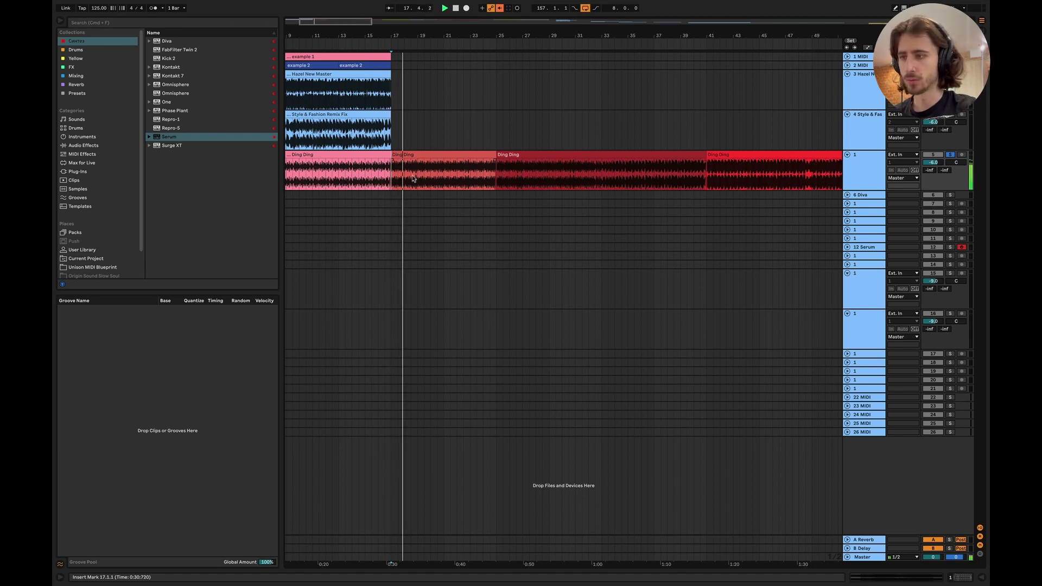
{"action": "left_click", "coordinate": [382, 174]}
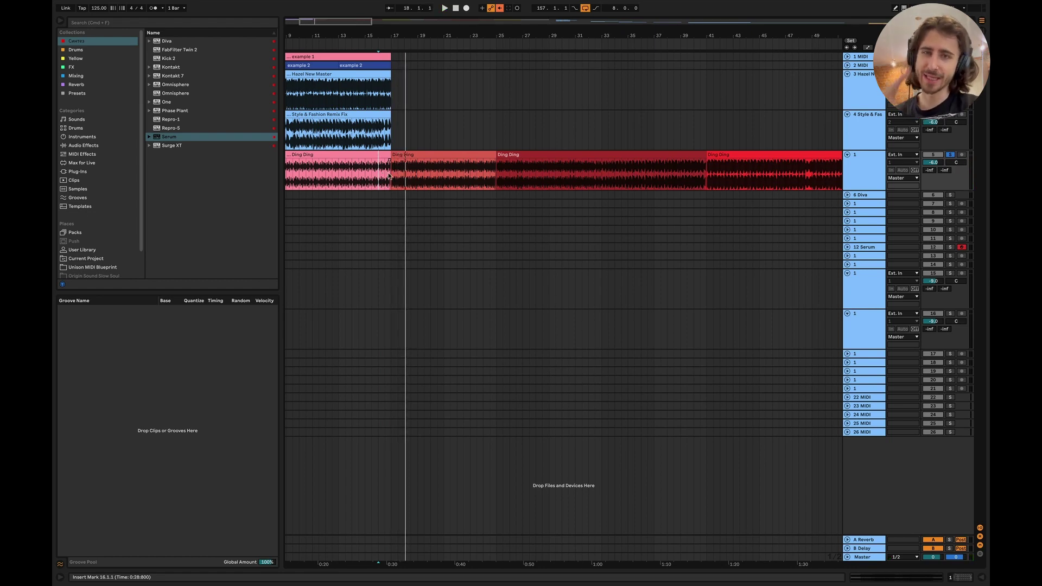
Play the Ding Ding track from bar 22 through the transition into the dark red clip at bar 25
{"action": "left_click", "coordinate": [459, 173]}
{"action": "key", "text": "space"}
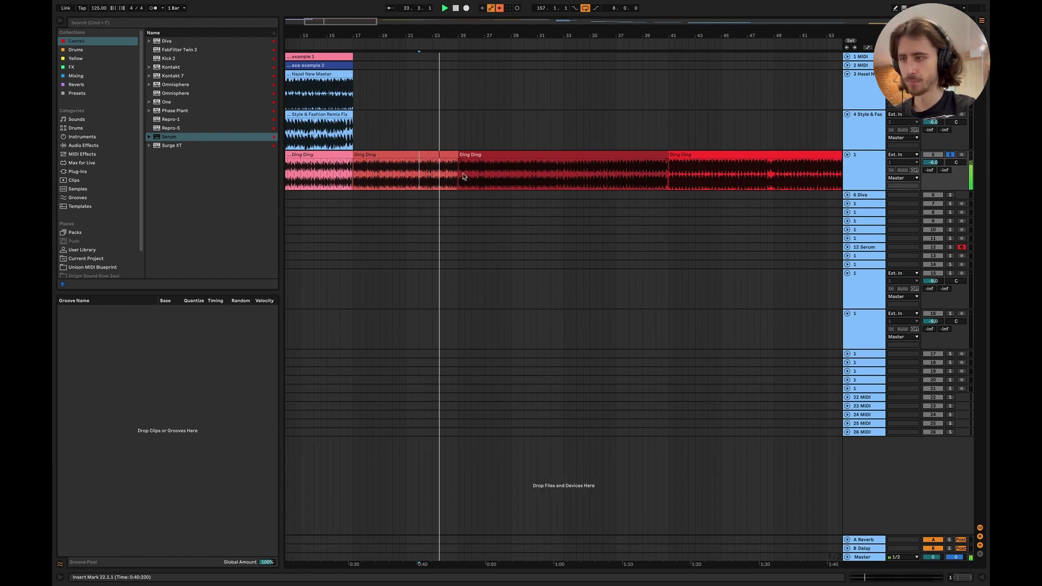
{"action": "scroll", "coordinate": [462, 176], "scroll_direction": "right", "scroll_amount": 3}
{"action": "scroll", "coordinate": [453, 177], "scroll_direction": "down", "scroll_amount": 5}
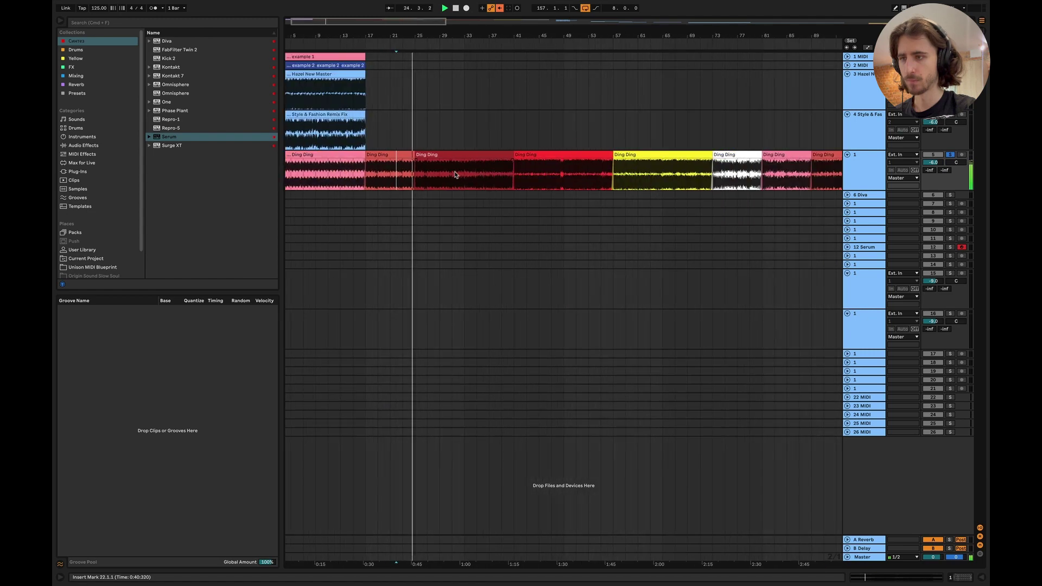
{"action": "scroll", "coordinate": [415, 186], "scroll_direction": "up", "scroll_amount": 3}
{"action": "scroll", "coordinate": [415, 186], "scroll_direction": "down", "scroll_amount": 3}
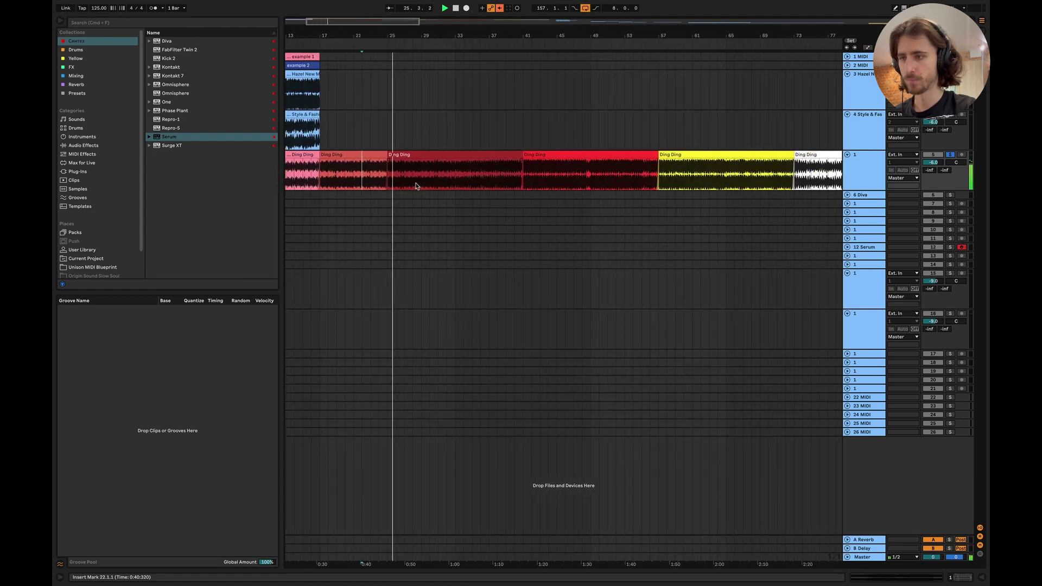
{"action": "scroll", "coordinate": [416, 185], "scroll_direction": "up", "scroll_amount": 8}
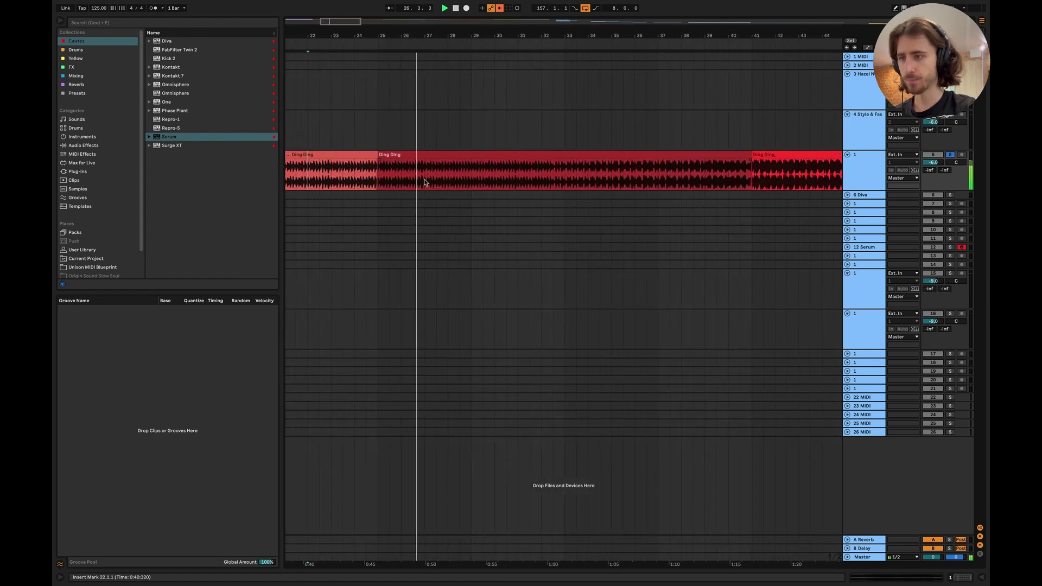
{"action": "scroll", "coordinate": [434, 177], "scroll_direction": "down", "scroll_amount": 3}
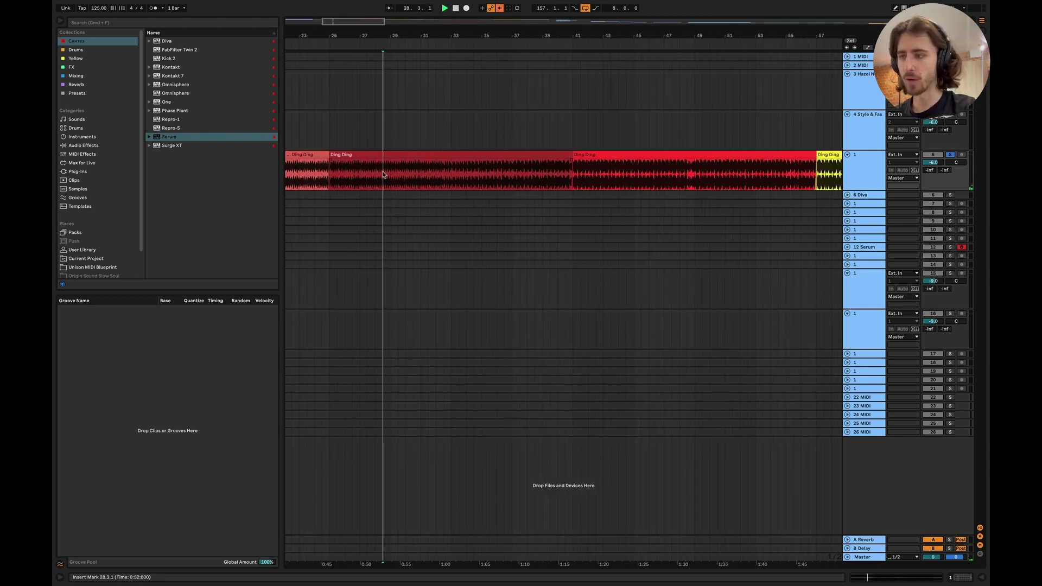
Highlight the second half of the dark red clip, bars 33 to 41, and stop playback
{"action": "left_click_drag", "start_coordinate": [452, 179], "coordinate": [571, 158]}
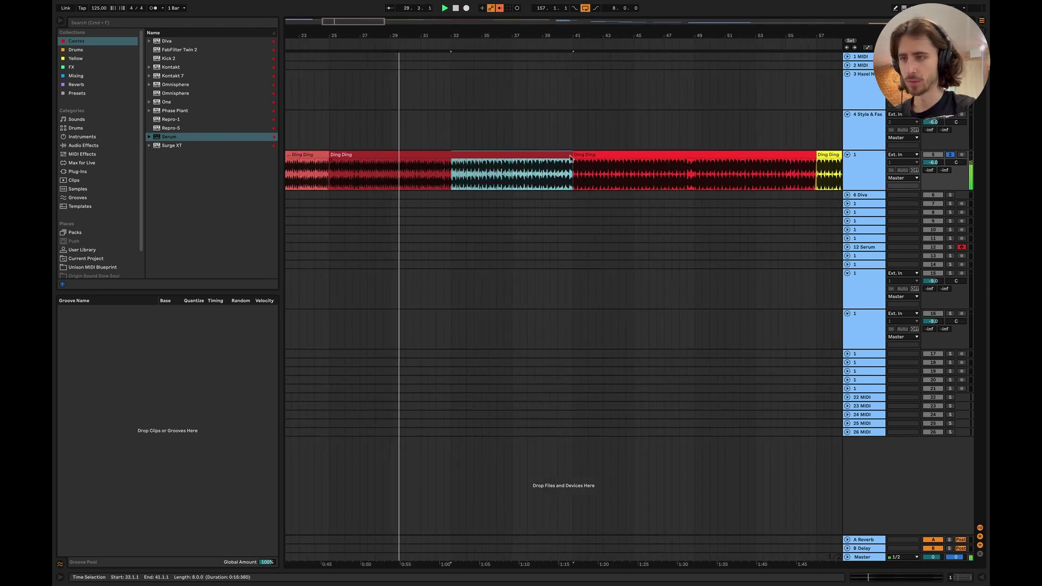
{"action": "key", "text": "space"}
Play the dark red clip from bar 28.3 through to the start of the bright red clip at bar 41
{"action": "left_click", "coordinate": [384, 182]}
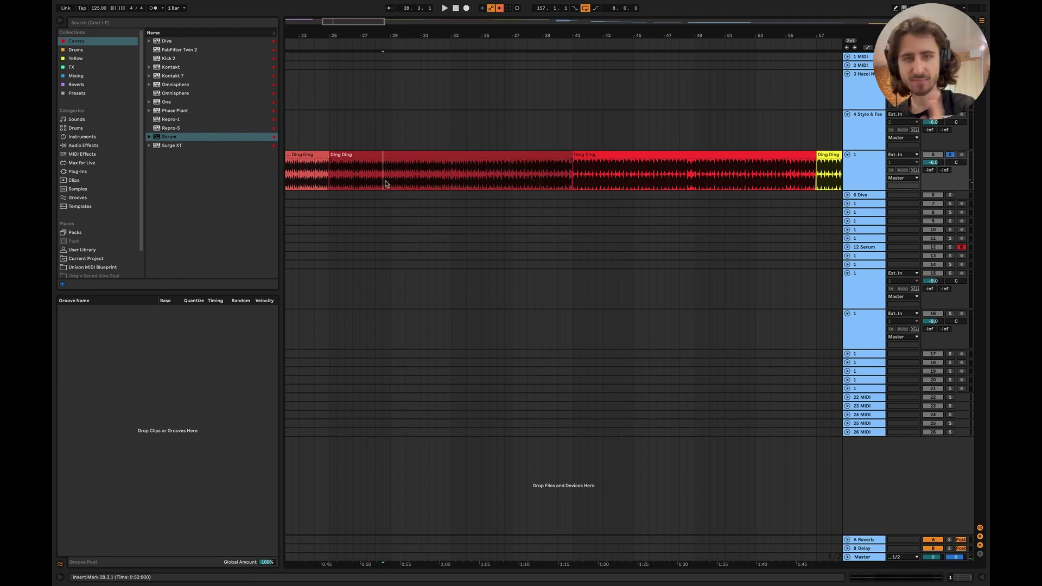
{"action": "key", "text": "space"}
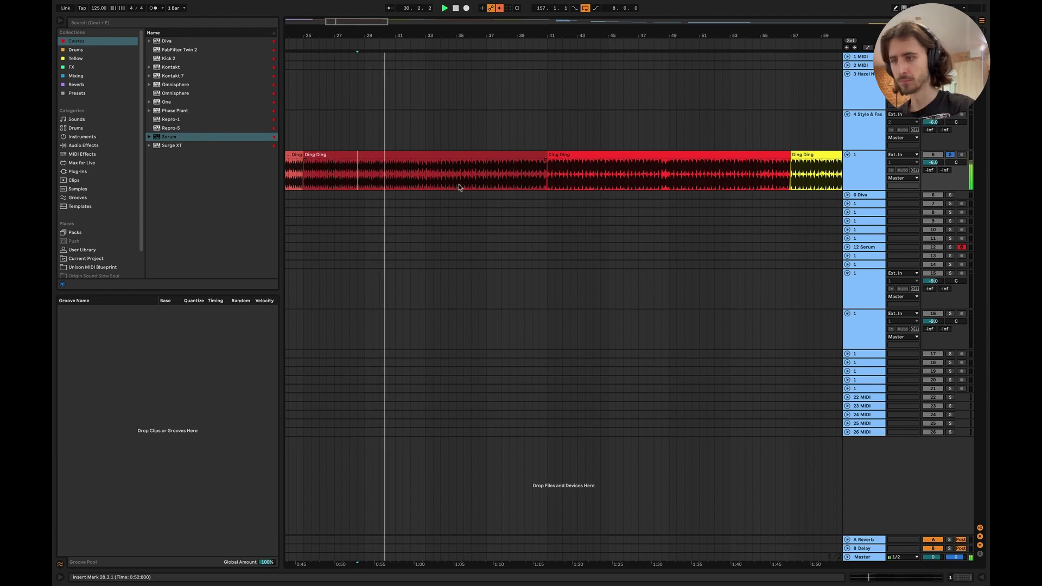
{"action": "scroll", "coordinate": [459, 188], "scroll_direction": "right", "scroll_amount": 1}
{"action": "scroll", "coordinate": [459, 188], "scroll_direction": "down", "scroll_amount": 5}
{"action": "scroll", "coordinate": [407, 189], "scroll_direction": "up", "scroll_amount": 3}
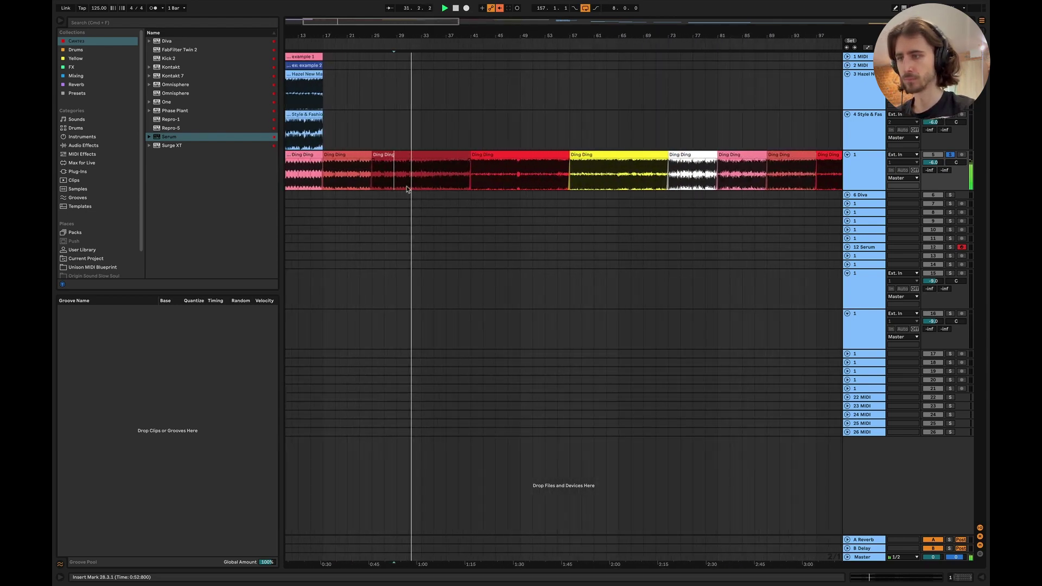
{"action": "scroll", "coordinate": [438, 181], "scroll_direction": "up", "scroll_amount": 3}
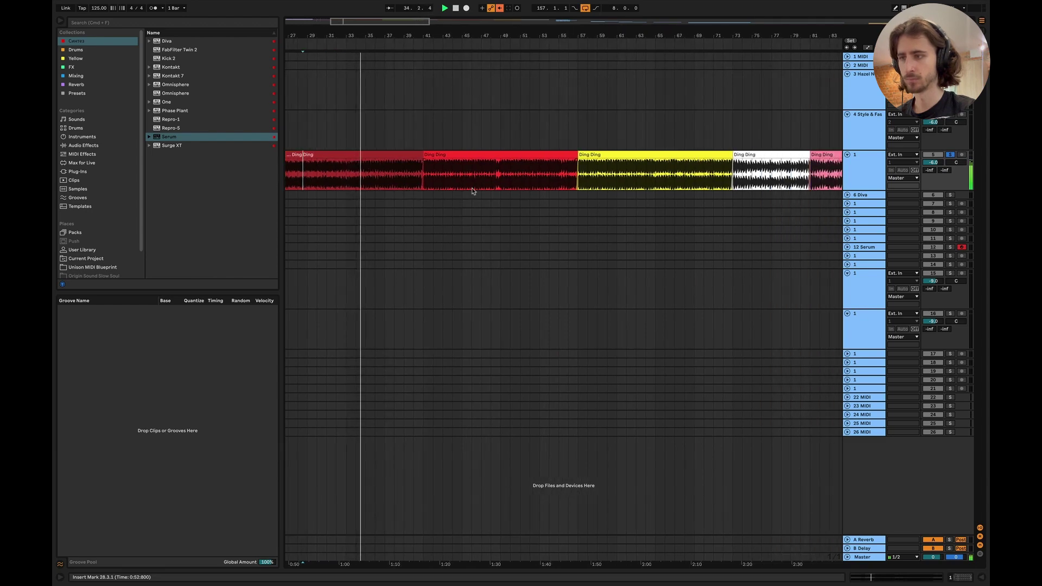
{"action": "scroll", "coordinate": [472, 191], "scroll_direction": "left", "scroll_amount": 5}
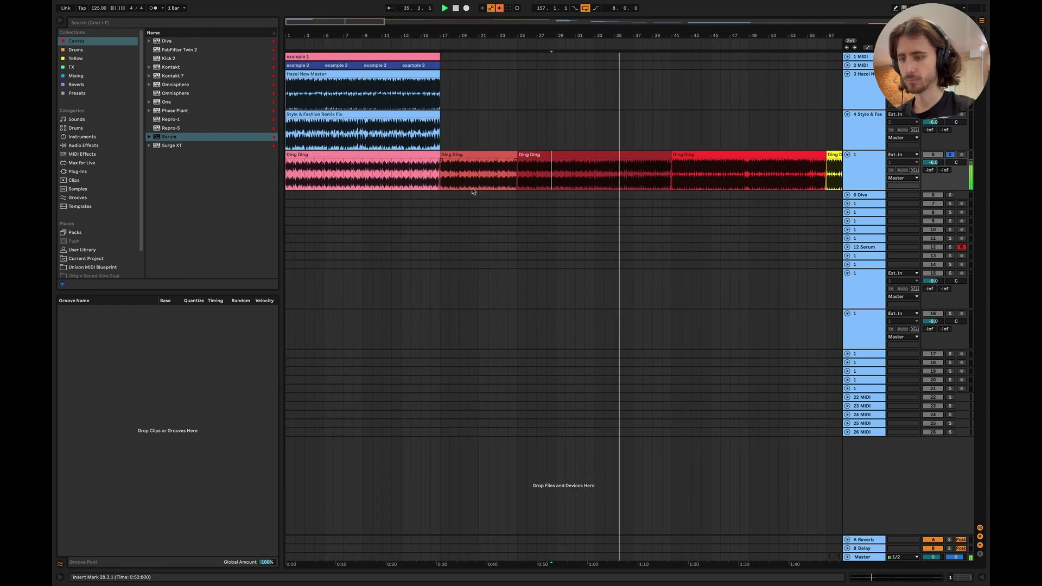
{"action": "scroll", "coordinate": [472, 191], "scroll_direction": "right", "scroll_amount": 4}
{"action": "scroll", "coordinate": [472, 191], "scroll_direction": "down", "scroll_amount": 3}
{"action": "scroll", "coordinate": [472, 191], "scroll_direction": "down", "scroll_amount": 2}
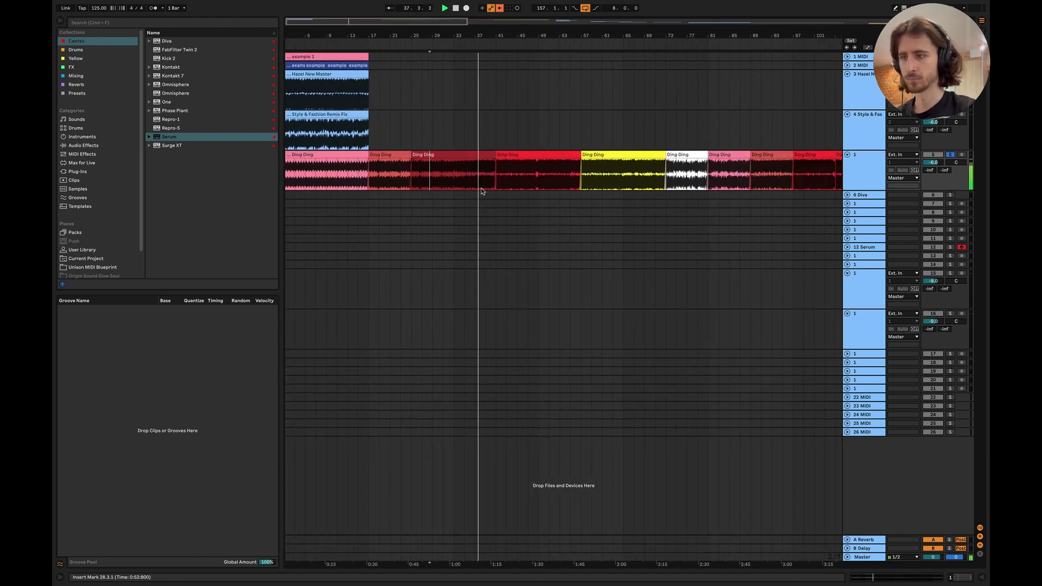
{"action": "scroll", "coordinate": [473, 191], "scroll_direction": "up", "scroll_amount": 3}
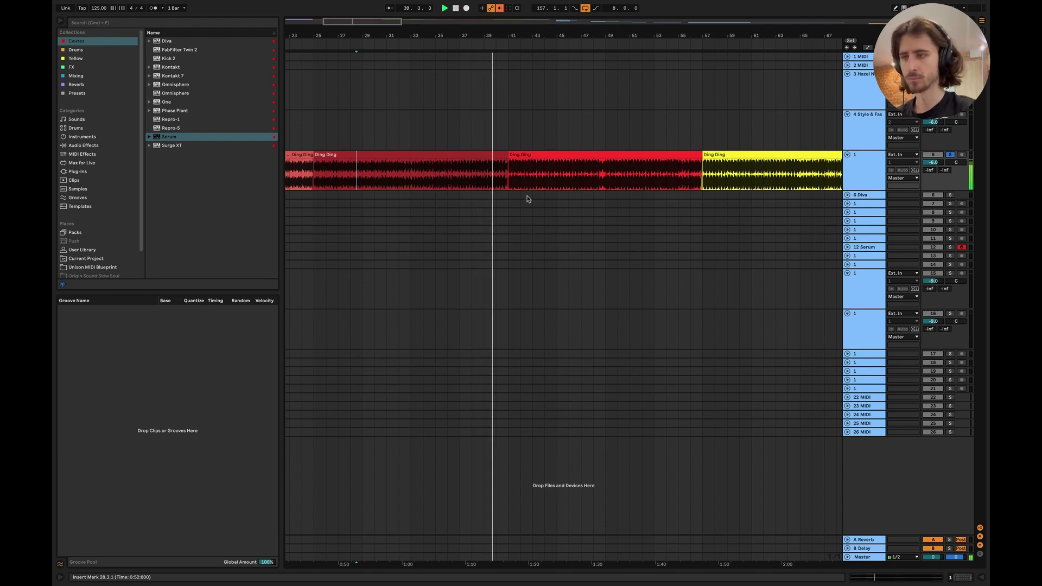
{"action": "scroll", "coordinate": [526, 199], "scroll_direction": "right", "scroll_amount": 4}
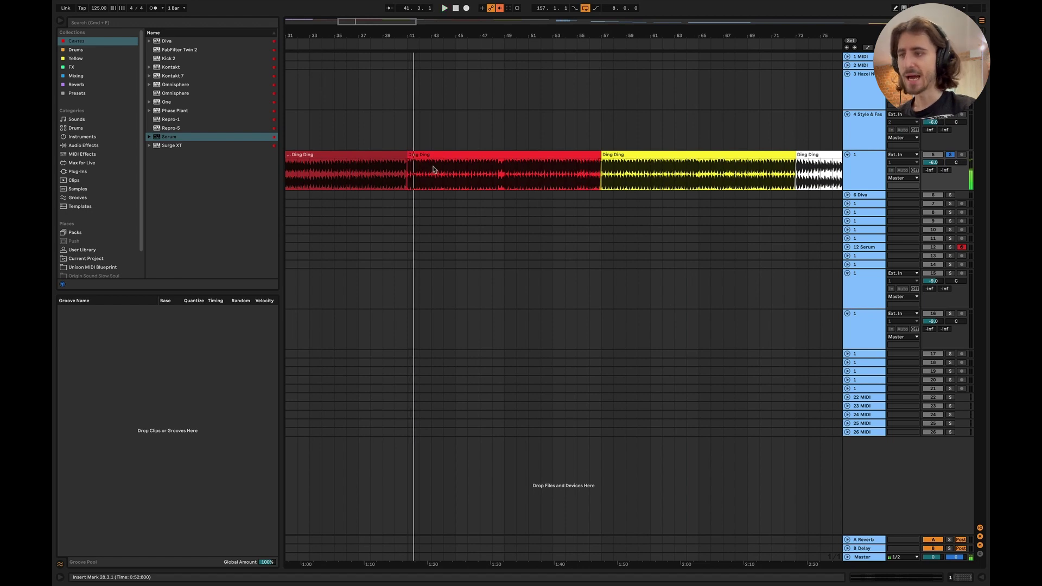
Highlight the bright red clip's range, bars 41 to 57, and audition the section from bar 45
{"action": "left_click", "coordinate": [479, 154]}
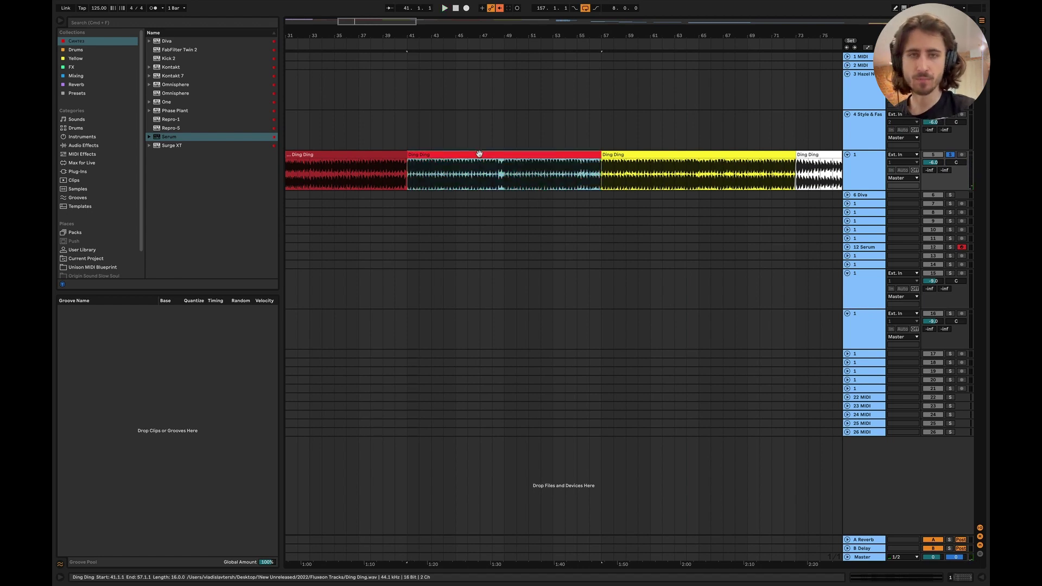
{"action": "left_click_drag", "start_coordinate": [413, 178], "coordinate": [598, 154]}
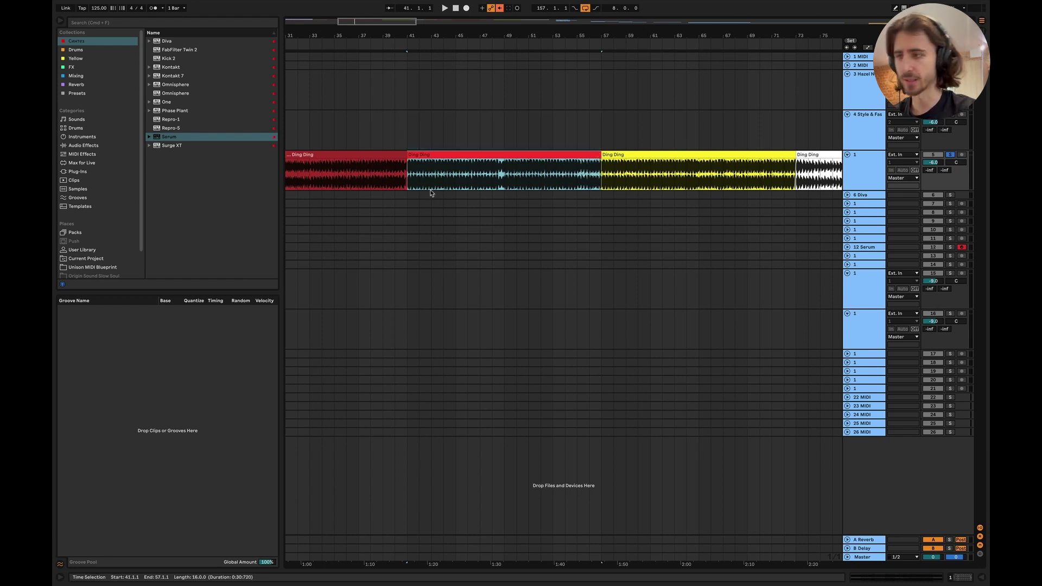
{"action": "left_click", "coordinate": [456, 177]}
{"action": "key", "text": "space"}
{"action": "scroll", "coordinate": [509, 176], "scroll_direction": "right", "scroll_amount": 1}
{"action": "scroll", "coordinate": [509, 176], "scroll_direction": "down", "scroll_amount": 2}
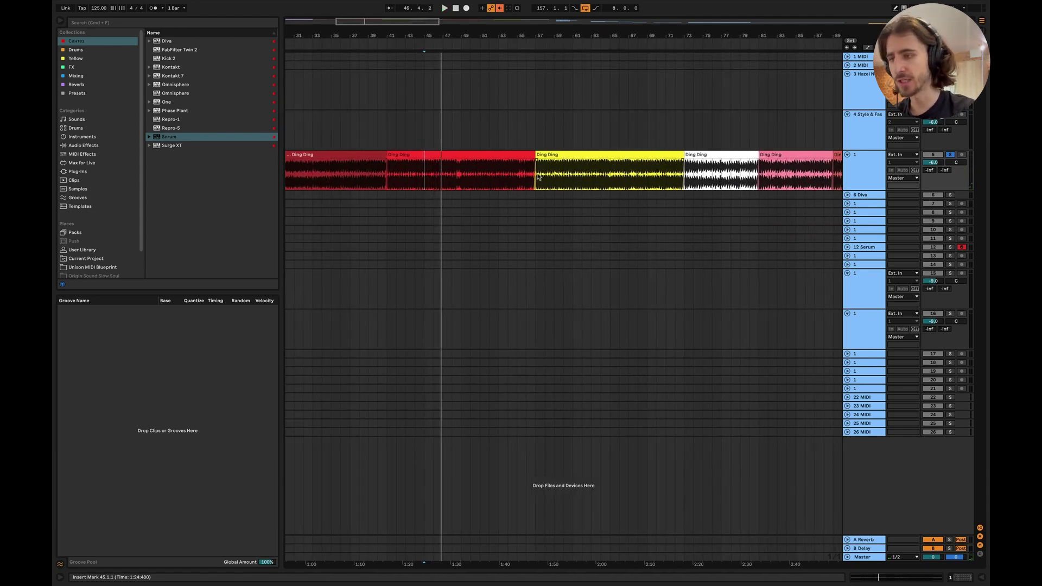
Audition the second half of the bright red clip from bar 51
{"action": "left_click", "coordinate": [509, 175]}
{"action": "key", "text": "space"}
{"action": "scroll", "coordinate": [509, 175], "scroll_direction": "up", "scroll_amount": 3}
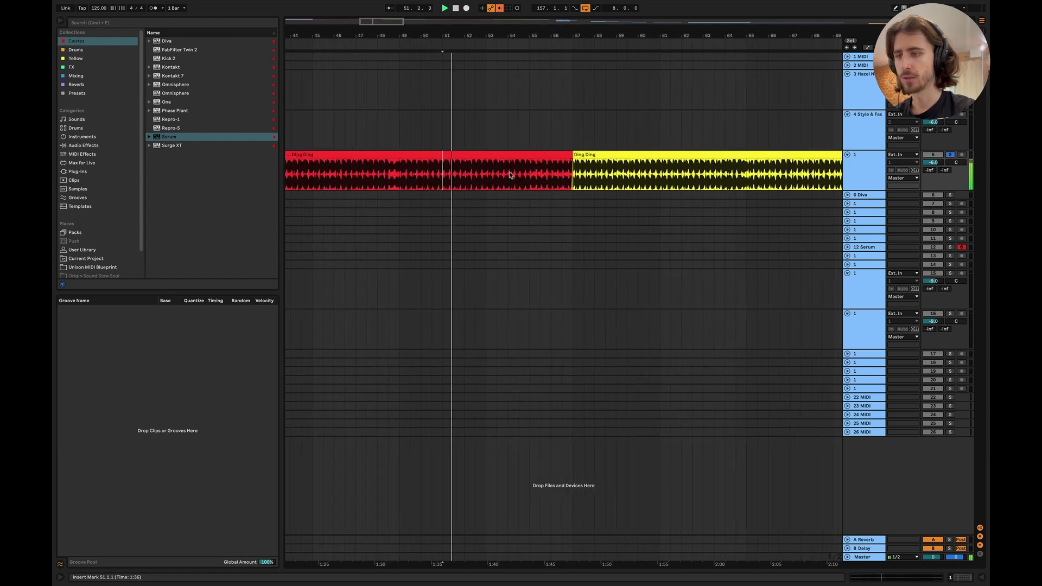
Play from bar 53 of the bright red clip through its transition into the yellow clip at bar 57
{"action": "left_click", "coordinate": [487, 178]}
{"action": "scroll", "coordinate": [624, 190], "scroll_direction": "right", "scroll_amount": 5}
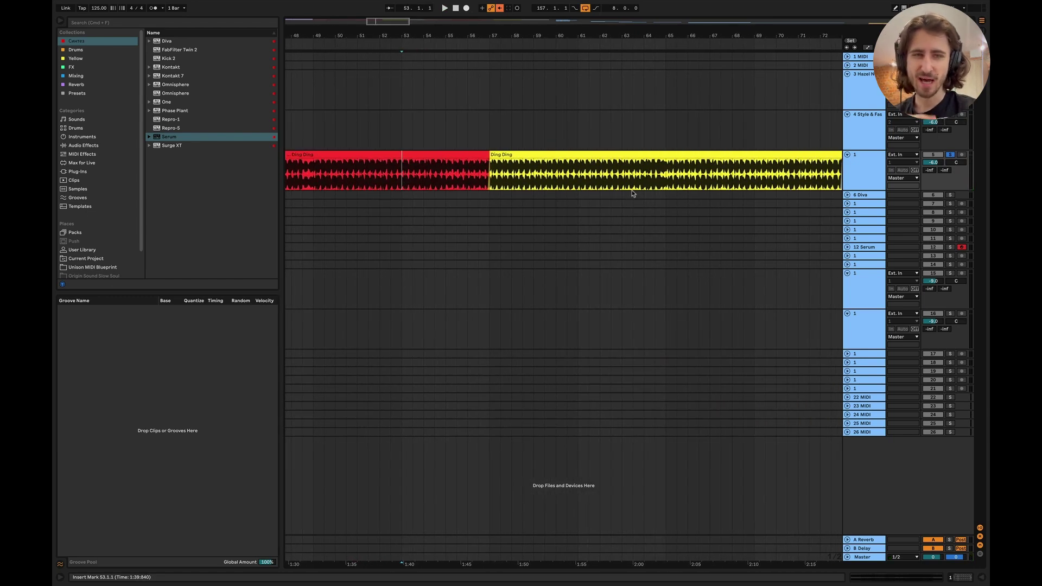
{"action": "key", "text": "space"}
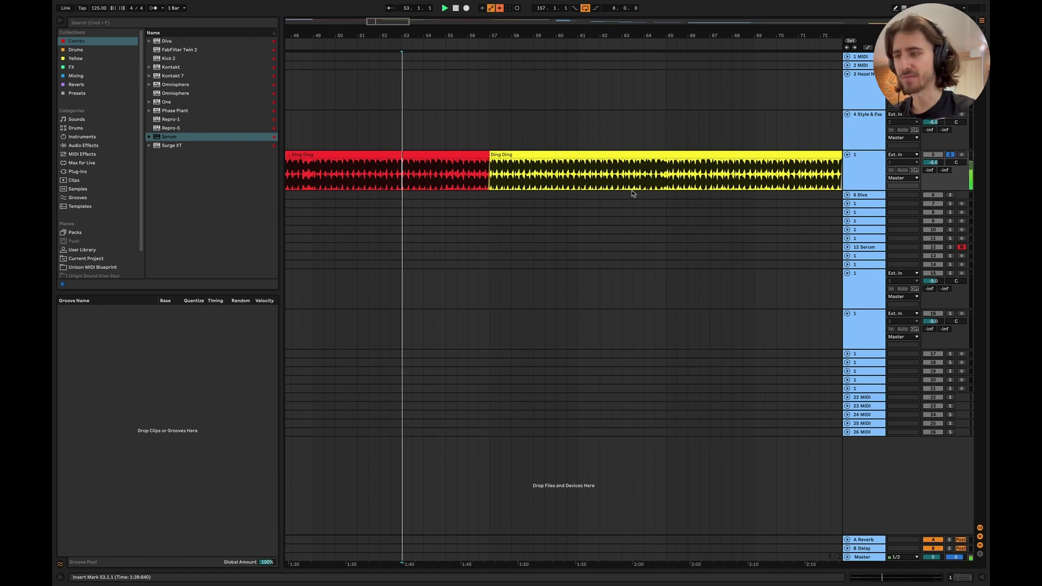
{"action": "key", "text": "space"}
{"action": "scroll", "coordinate": [483, 185], "scroll_direction": "down", "scroll_amount": 5}
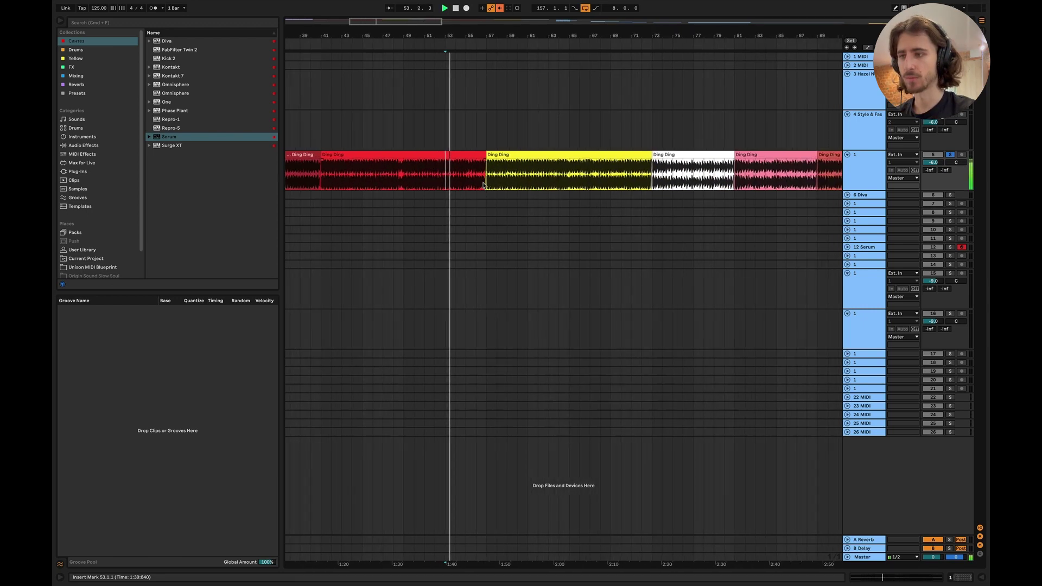
{"action": "scroll", "coordinate": [483, 184], "scroll_direction": "up", "scroll_amount": 3}
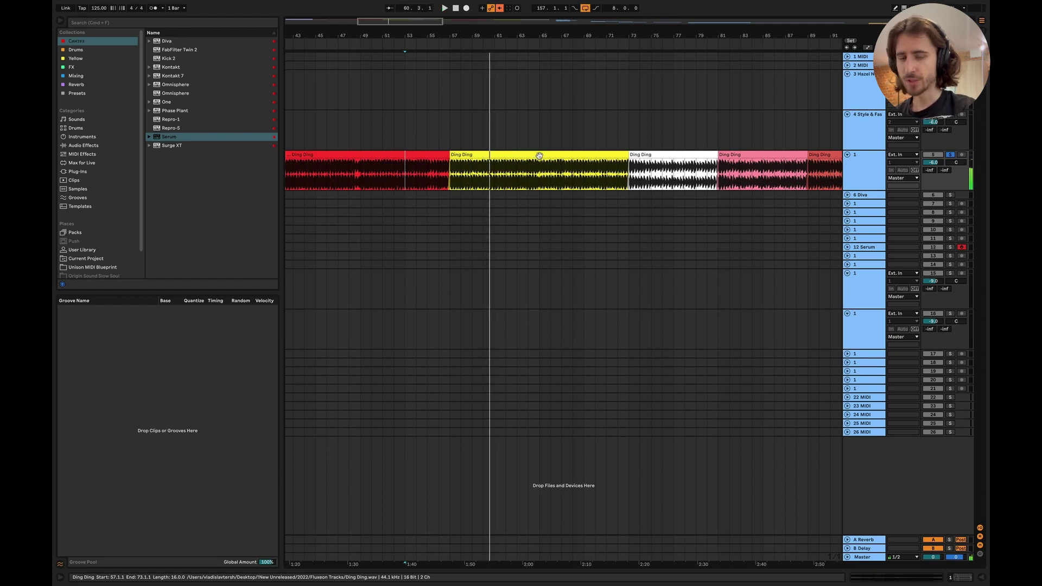
Try duplicating the bright red clip at bars 41 to 57 directly after itself, over the yellow section, and undo the duplication
{"action": "key", "text": "minus"}
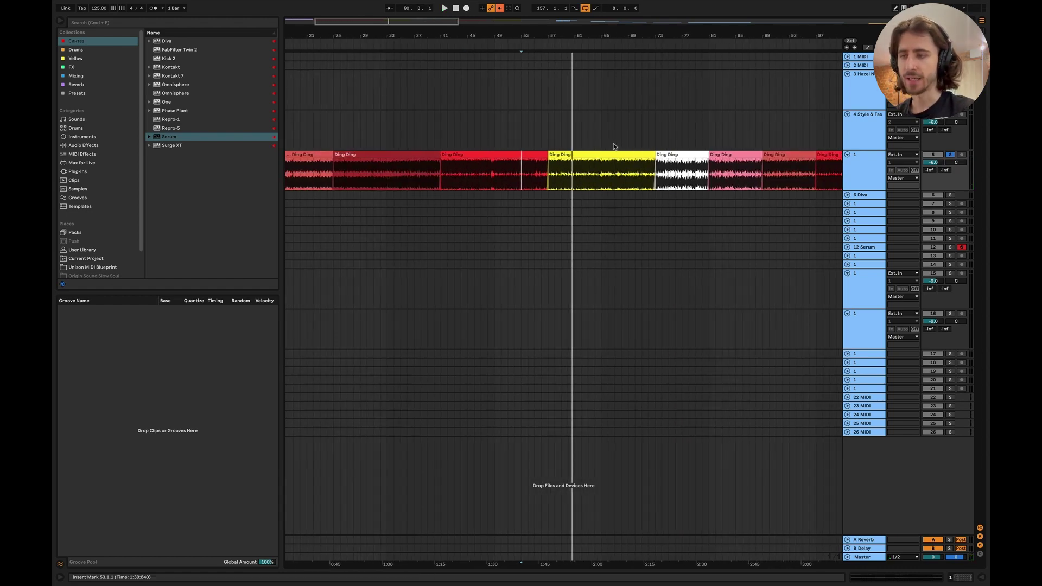
{"action": "left_click", "coordinate": [509, 156]}
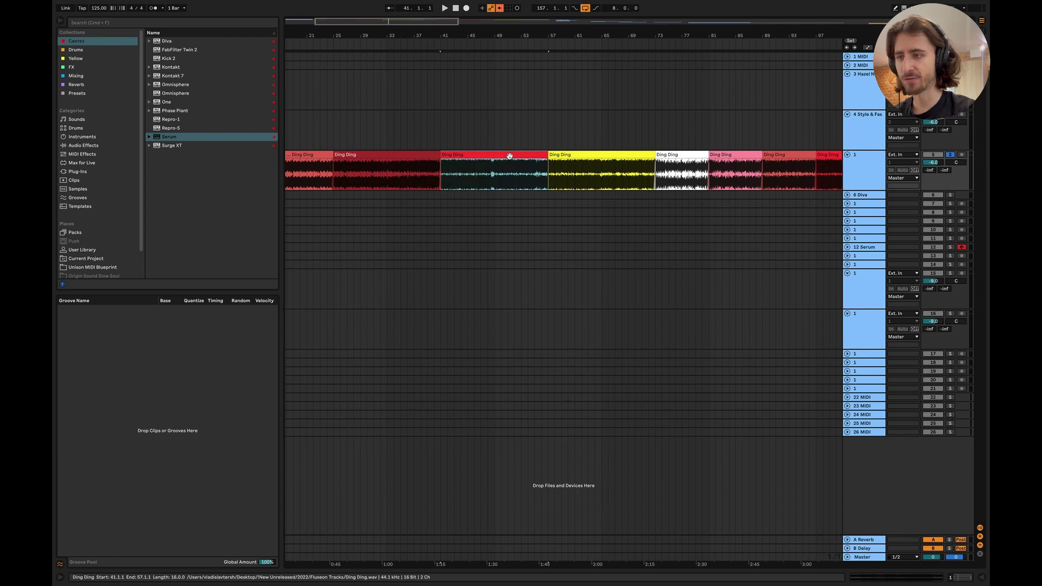
{"action": "key", "text": "super+d"}
{"action": "key", "text": "super+z"}
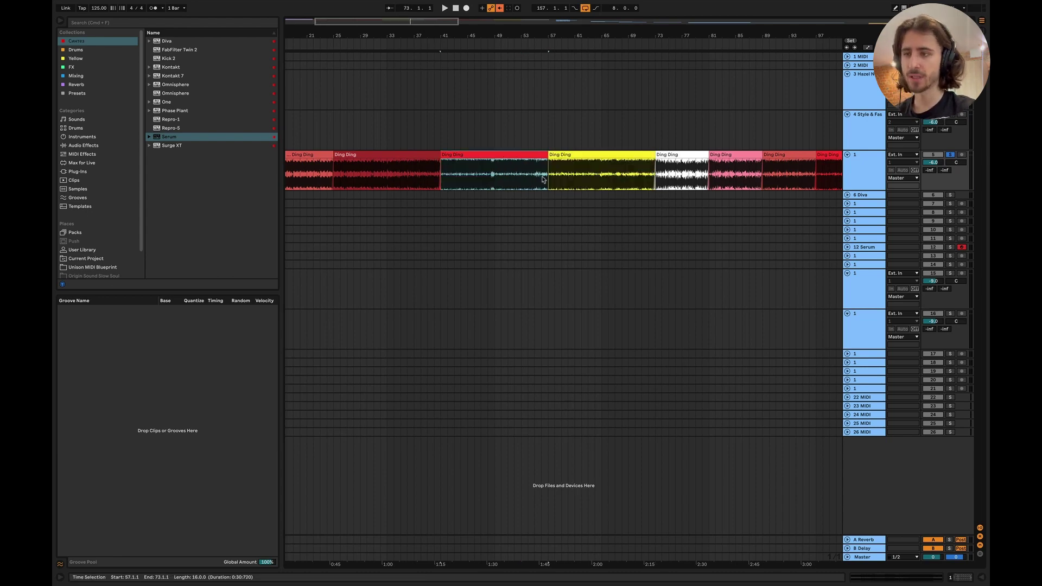
Place the insert marker inside the yellow Ding Ding clip at bar 63
{"action": "scroll", "coordinate": [574, 134], "scroll_direction": "right", "scroll_amount": 2}
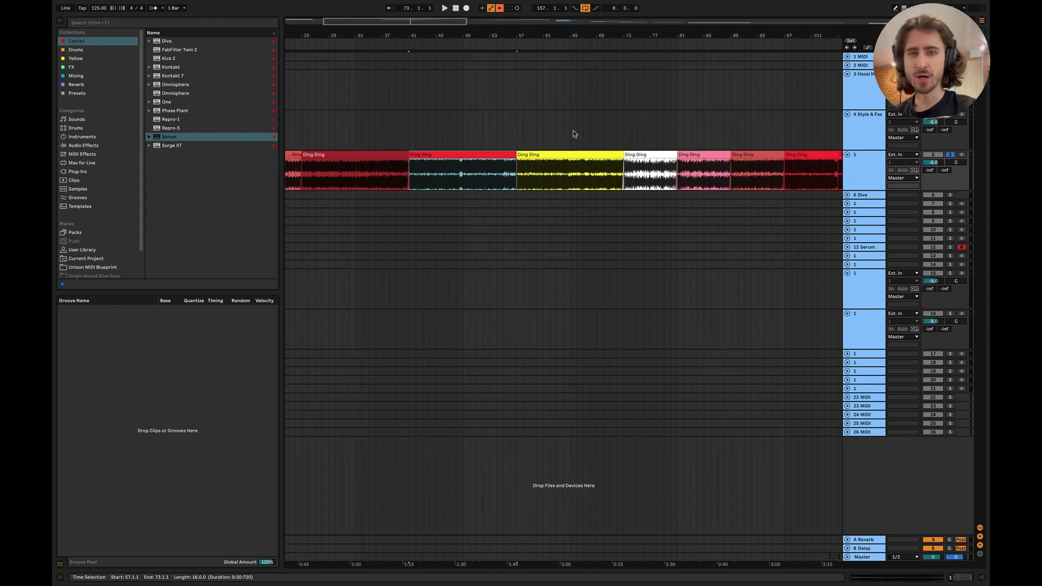
{"action": "left_click", "coordinate": [523, 175]}
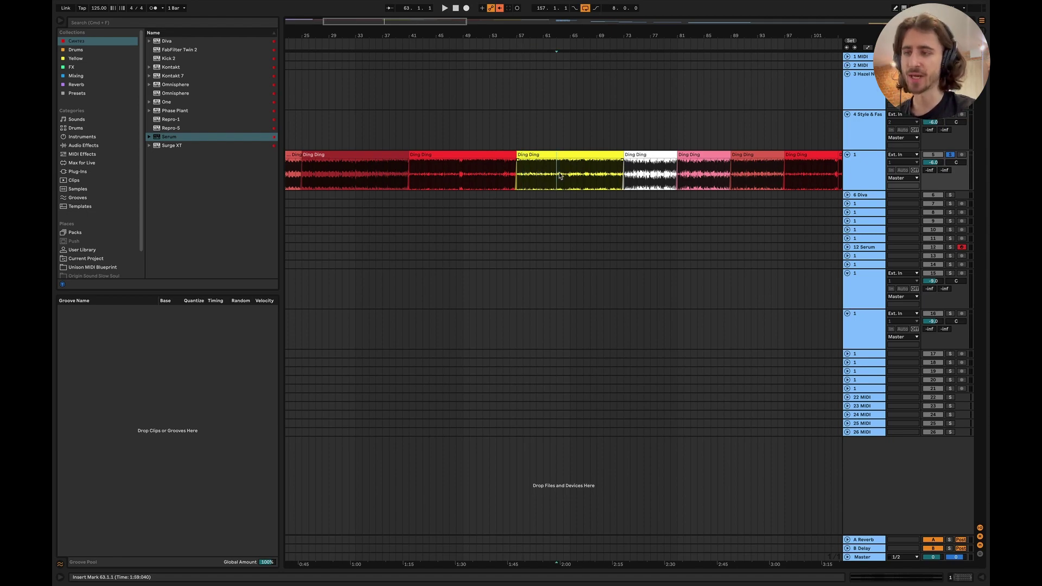
Play the start of the white Ding Ding clip from bar 73
{"action": "scroll", "coordinate": [623, 176], "scroll_direction": "left", "scroll_amount": 8}
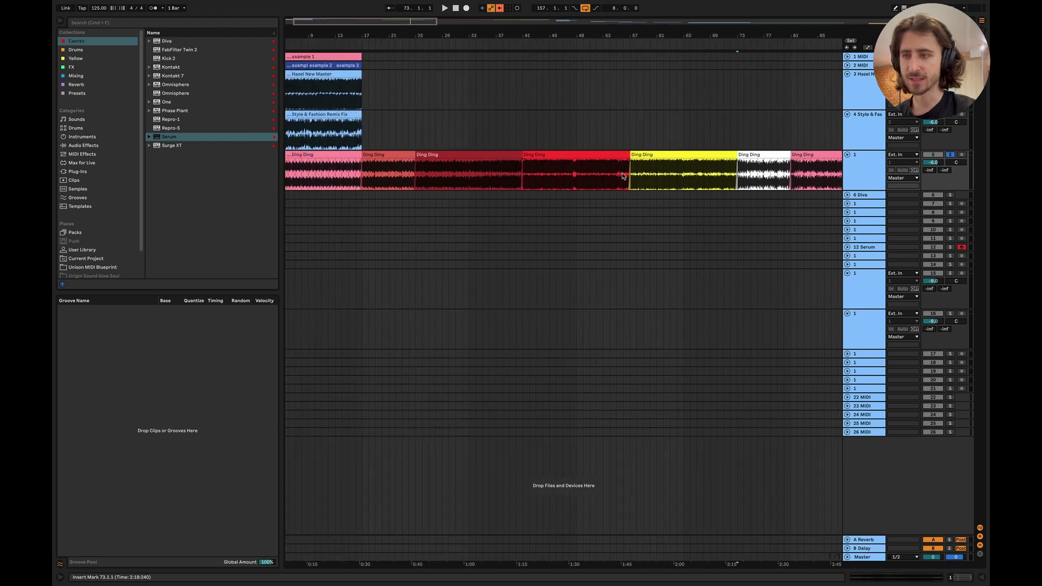
{"action": "scroll", "coordinate": [623, 176], "scroll_direction": "right", "scroll_amount": 2}
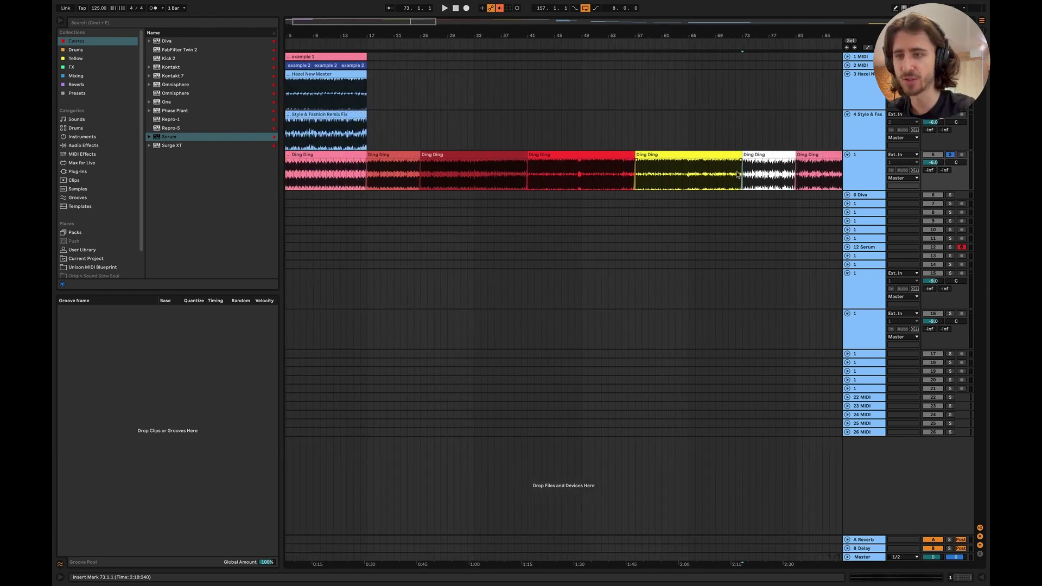
{"action": "scroll", "coordinate": [739, 175], "scroll_direction": "right", "scroll_amount": 8}
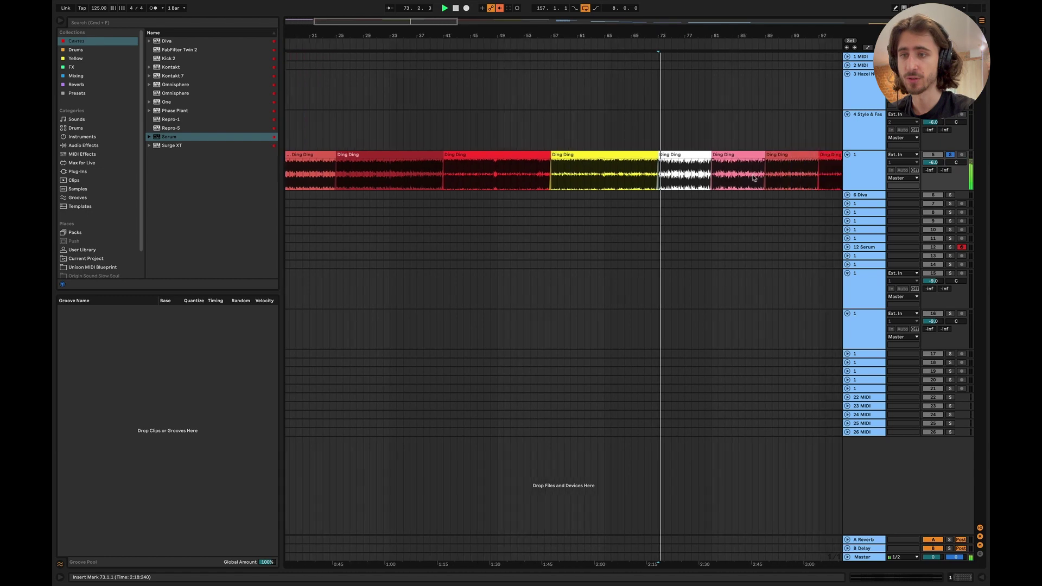
Audition the middle of the yellow Ding Ding clip from around bar 65
{"action": "left_click", "coordinate": [575, 176]}
{"action": "key", "text": "space"}
{"action": "left_click", "coordinate": [588, 175]}
{"action": "key", "text": "space"}
{"action": "key", "text": "space"}
{"action": "left_click", "coordinate": [582, 174]}
{"action": "key", "text": "space"}
{"action": "key", "text": "space"}
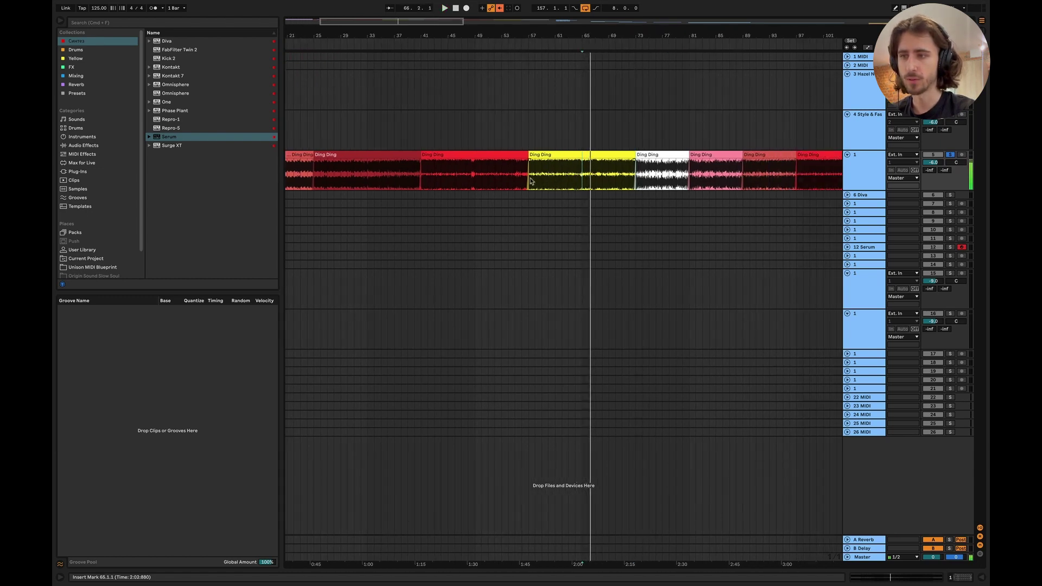
Play the yellow clip from its start at bar 57 and select the one-bar range from bar 64 to 65
{"action": "scroll", "coordinate": [530, 180], "scroll_direction": "right", "scroll_amount": 3}
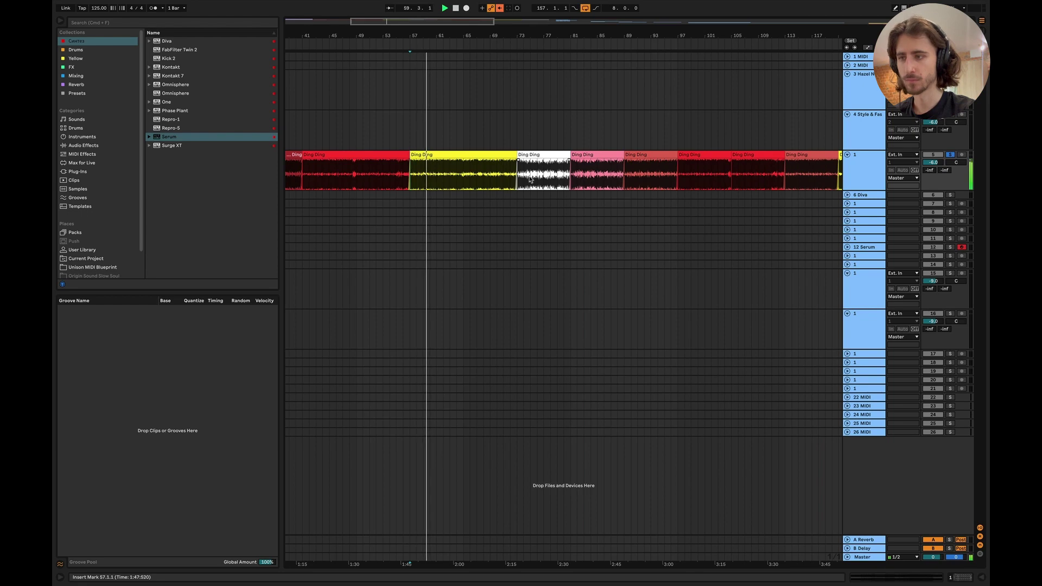
{"action": "scroll", "coordinate": [422, 163], "scroll_direction": "left", "scroll_amount": 2}
{"action": "scroll", "coordinate": [422, 163], "scroll_direction": "left", "scroll_amount": 2}
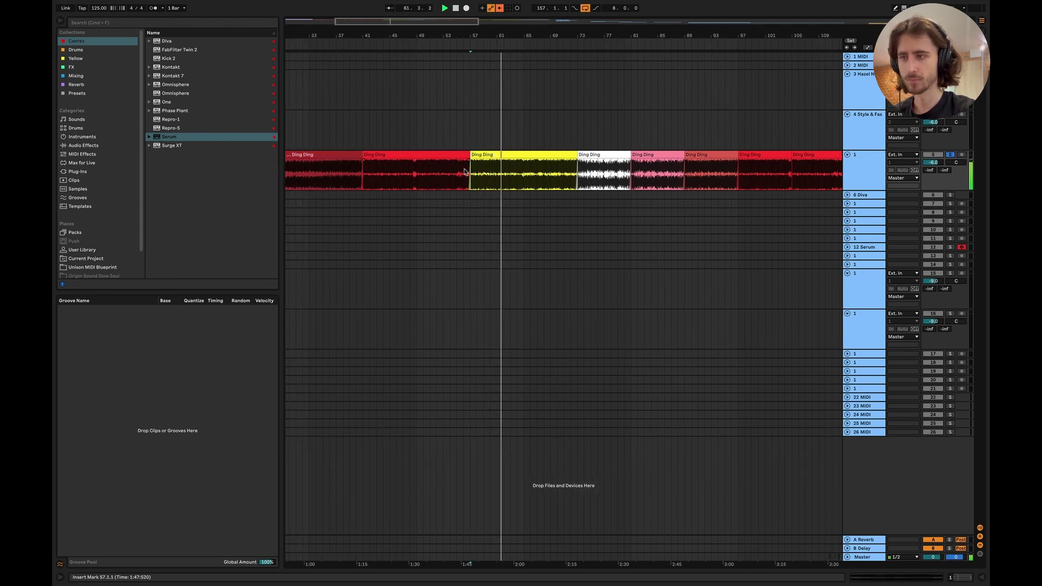
{"action": "scroll", "coordinate": [517, 180], "scroll_direction": "up", "scroll_amount": 3}
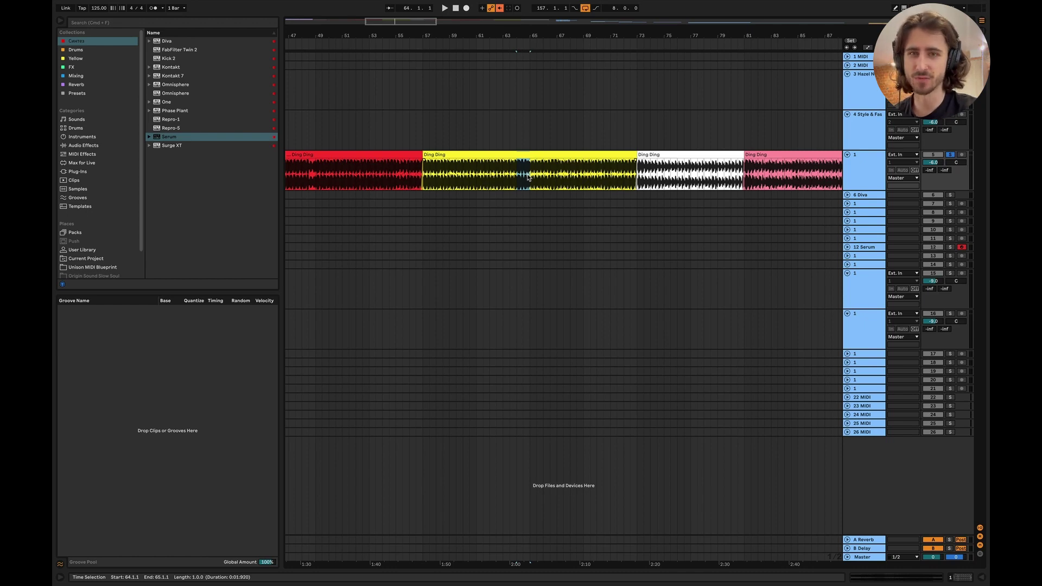
Play the white clip from bar 73 into the pink clip at bar 81 while lowering the Ding Ding track's volume
{"action": "scroll", "coordinate": [529, 176], "scroll_direction": "down", "scroll_amount": 10}
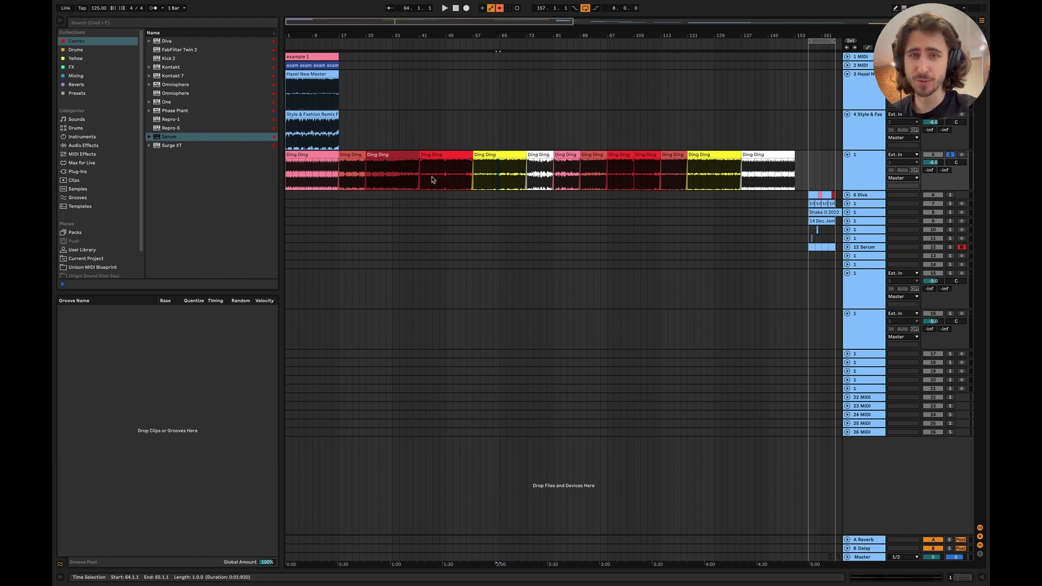
{"action": "scroll", "coordinate": [515, 215], "scroll_direction": "up", "scroll_amount": 10}
{"action": "scroll", "coordinate": [515, 215], "scroll_direction": "right", "scroll_amount": 5}
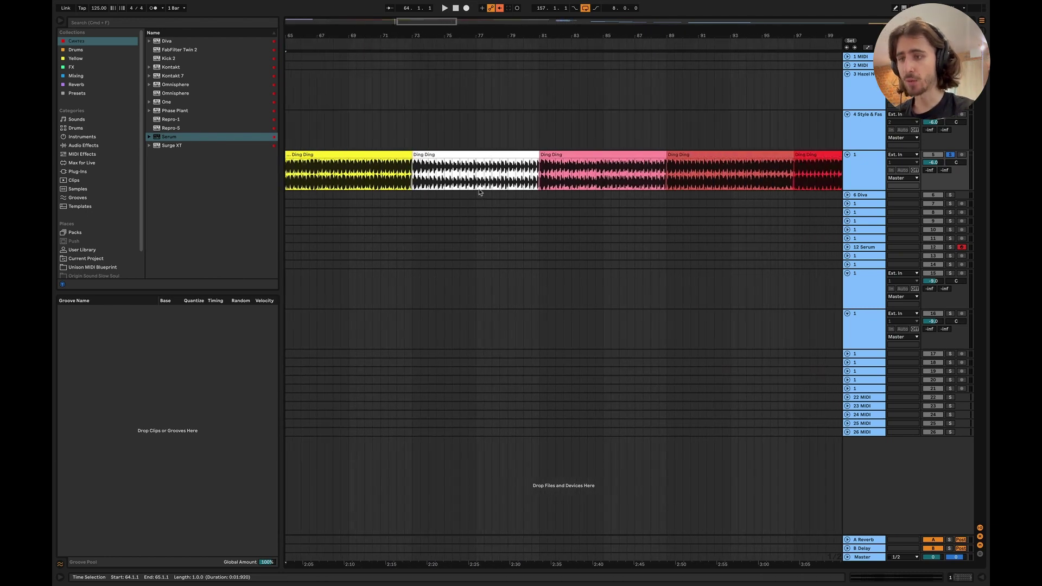
{"action": "scroll", "coordinate": [414, 182], "scroll_direction": "down", "scroll_amount": 6}
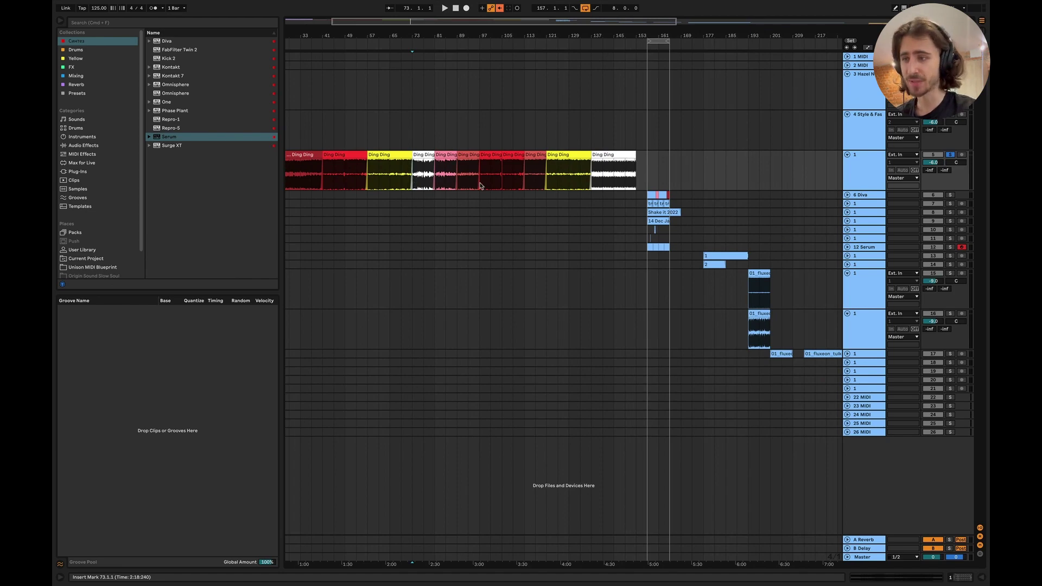
{"action": "scroll", "coordinate": [421, 183], "scroll_direction": "up", "scroll_amount": 6}
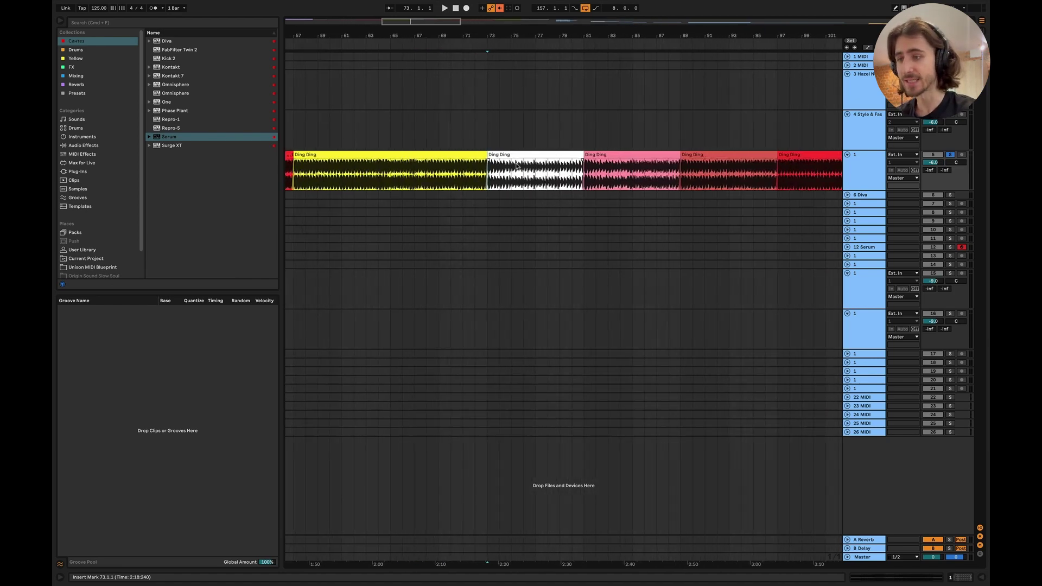
{"action": "key", "text": "space"}
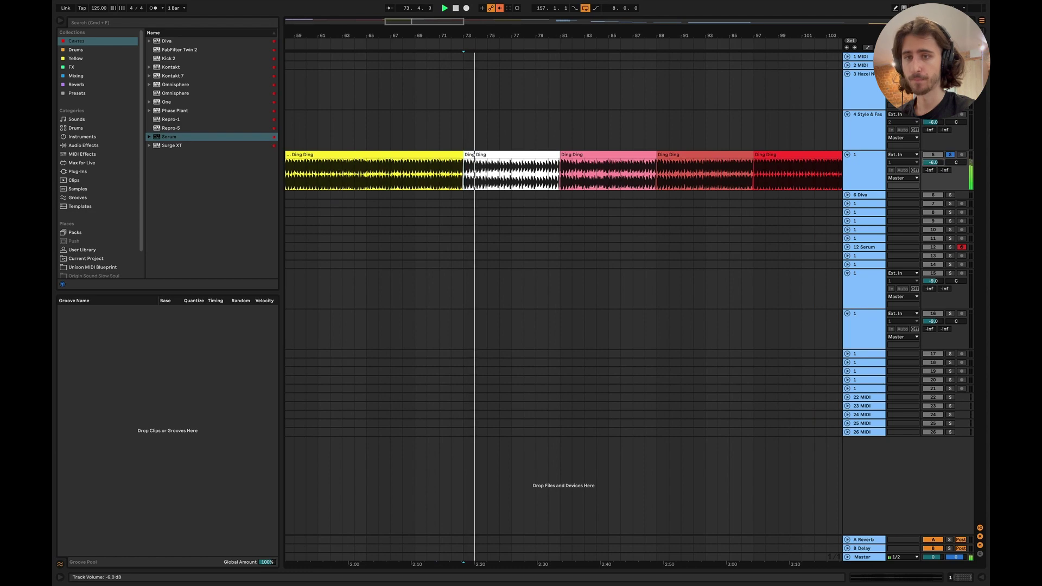
{"action": "scroll", "coordinate": [687, 197], "scroll_direction": "down", "scroll_amount": 3}
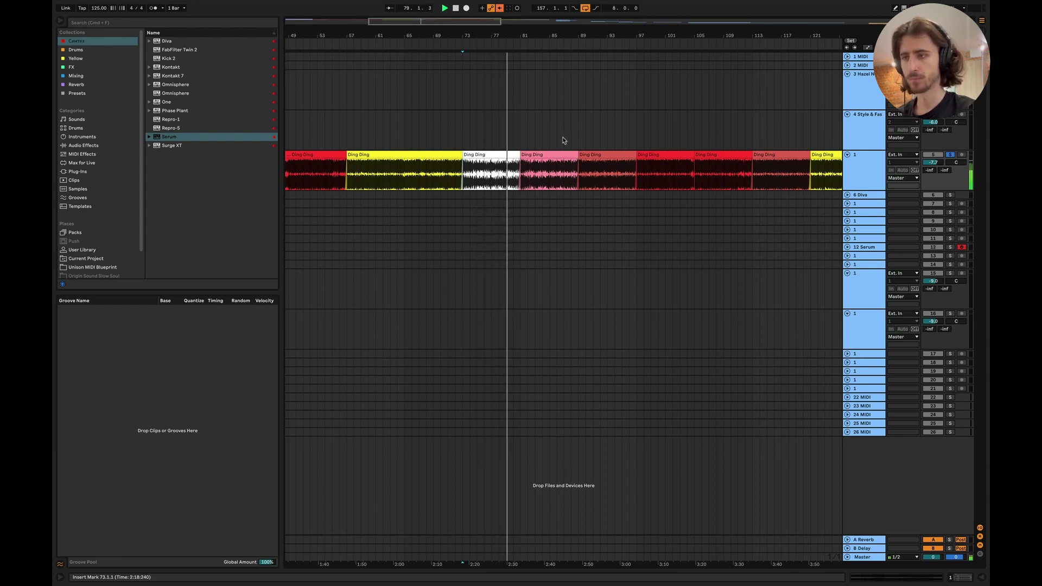
{"action": "scroll", "coordinate": [562, 140], "scroll_direction": "up", "scroll_amount": 3}
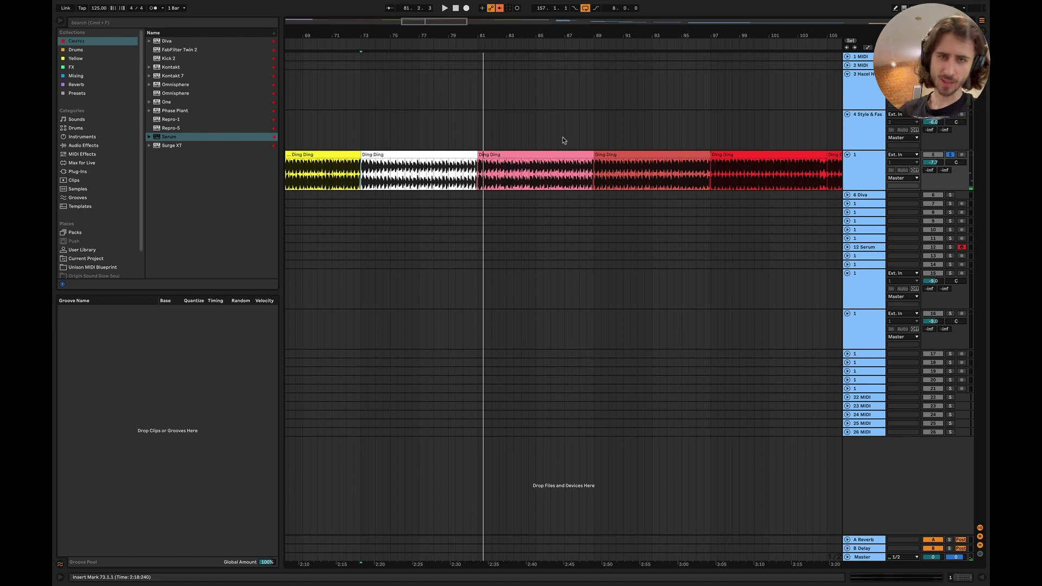
{"action": "left_click", "coordinate": [421, 156]}
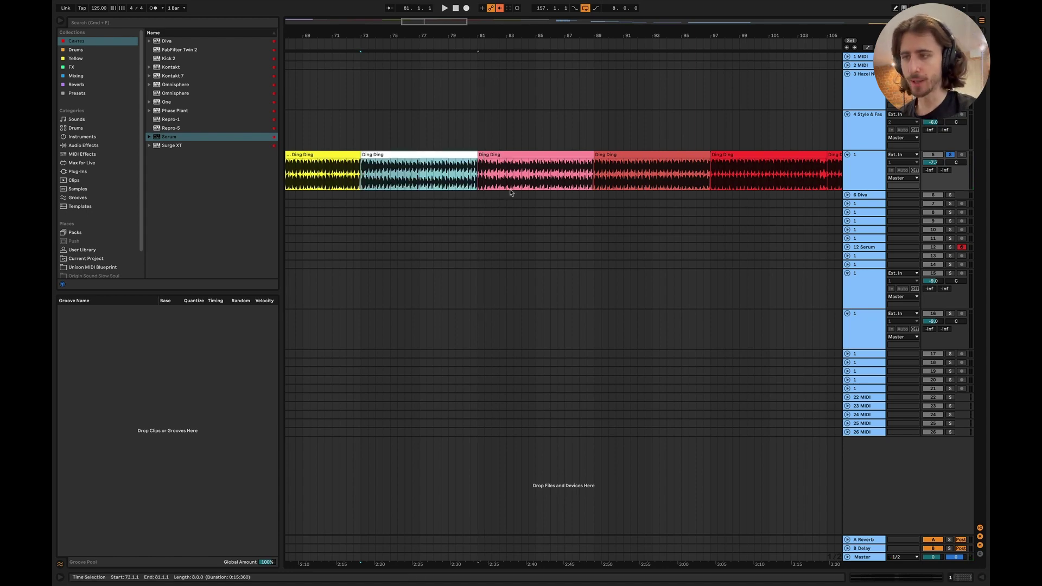
Play the pink clip from bar 83 through its transition into the muted red clip at bar 89
{"action": "left_click", "coordinate": [482, 181]}
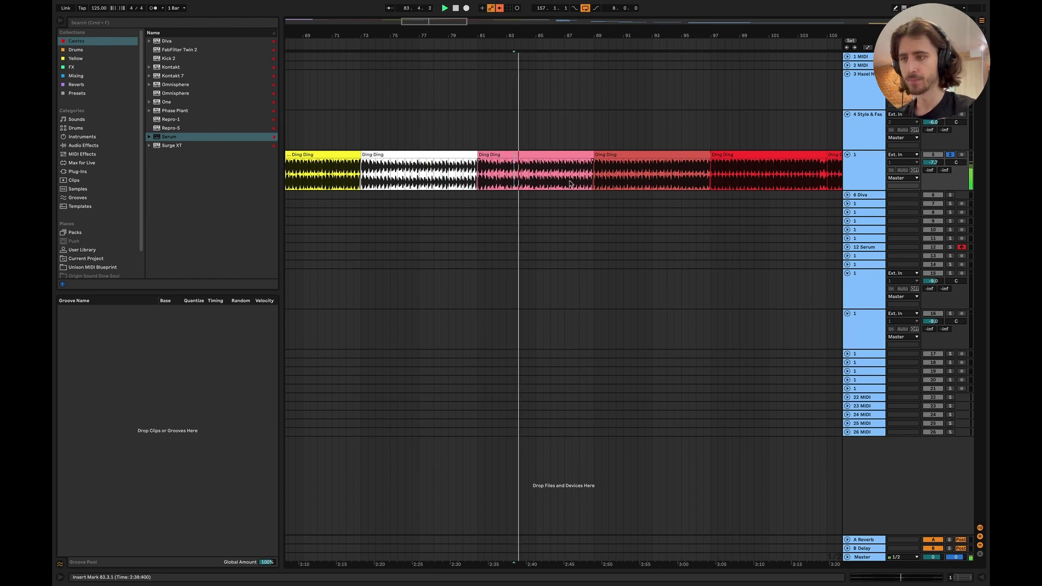
{"action": "scroll", "coordinate": [570, 184], "scroll_direction": "right", "scroll_amount": 1}
{"action": "scroll", "coordinate": [570, 185], "scroll_direction": "down", "scroll_amount": 3}
{"action": "scroll", "coordinate": [569, 183], "scroll_direction": "down", "scroll_amount": 2}
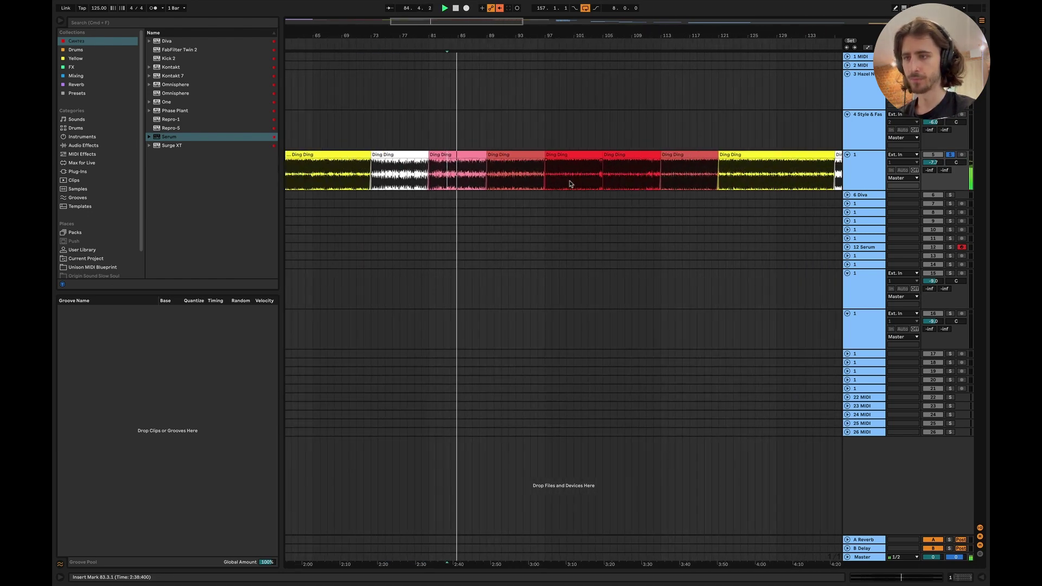
{"action": "scroll", "coordinate": [513, 190], "scroll_direction": "up", "scroll_amount": 3}
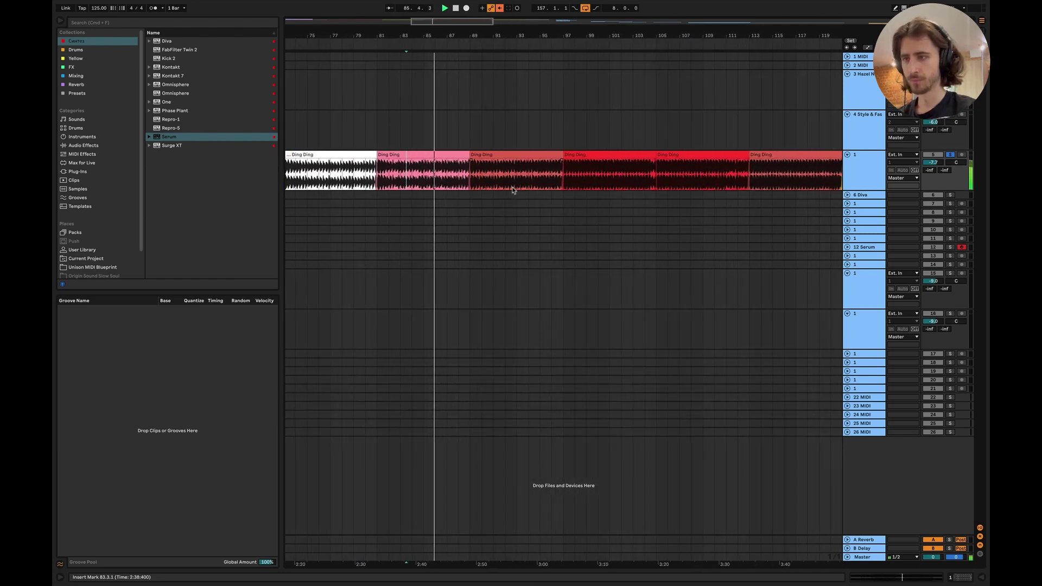
{"action": "scroll", "coordinate": [370, 199], "scroll_direction": "up", "scroll_amount": 5}
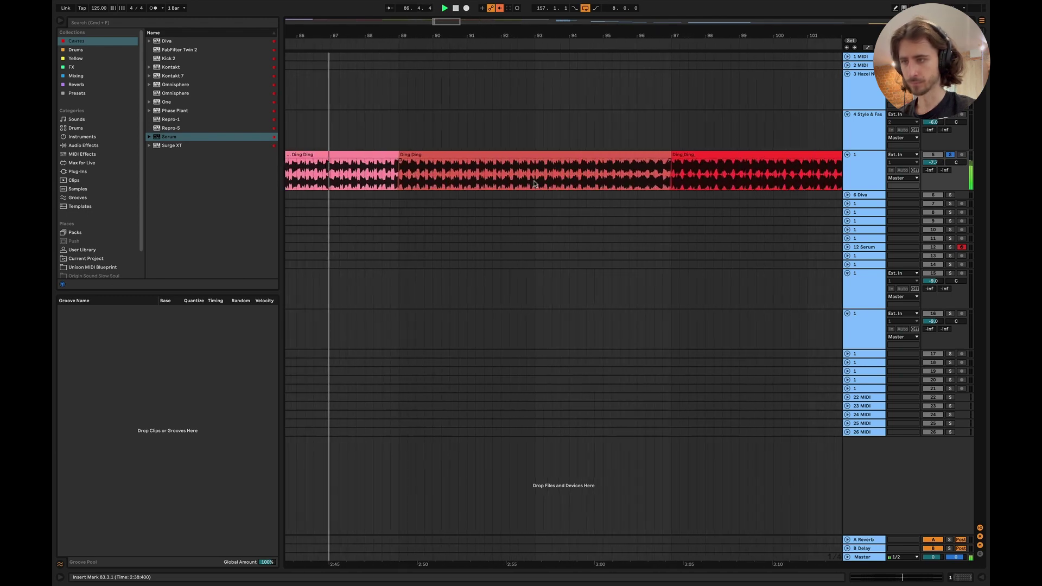
{"action": "scroll", "coordinate": [370, 199], "scroll_direction": "down", "scroll_amount": 1}
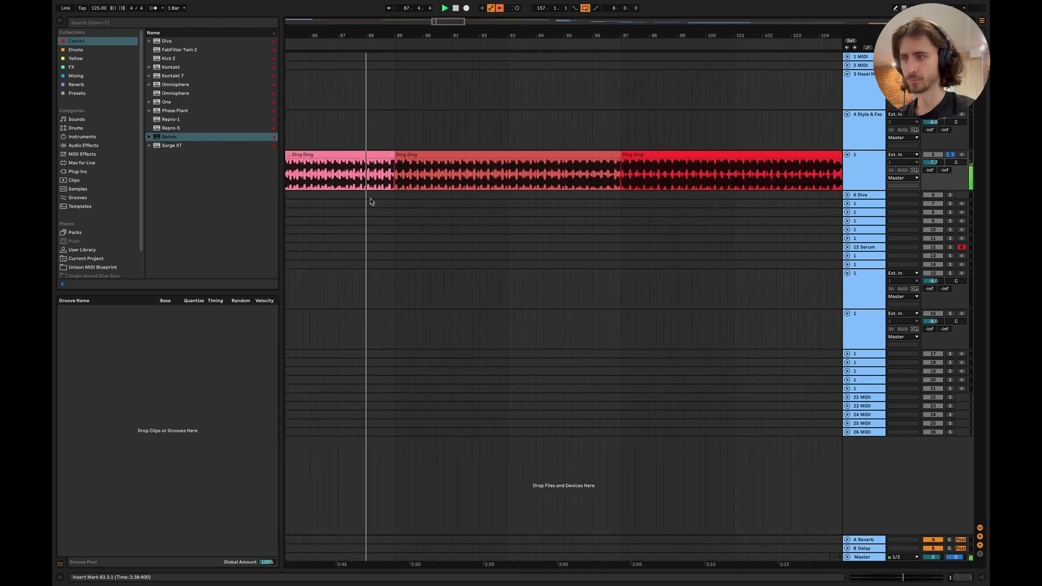
{"action": "scroll", "coordinate": [370, 199], "scroll_direction": "left", "scroll_amount": 1}
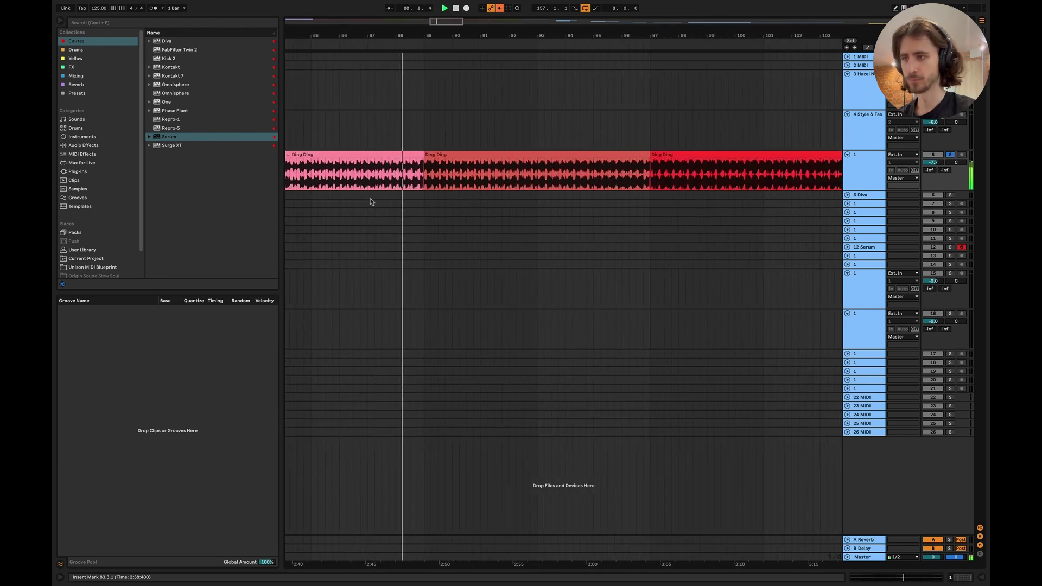
Play the muted red clip from bar 91 through its transition into the bright red clip at bar 97
{"action": "left_click", "coordinate": [425, 177]}
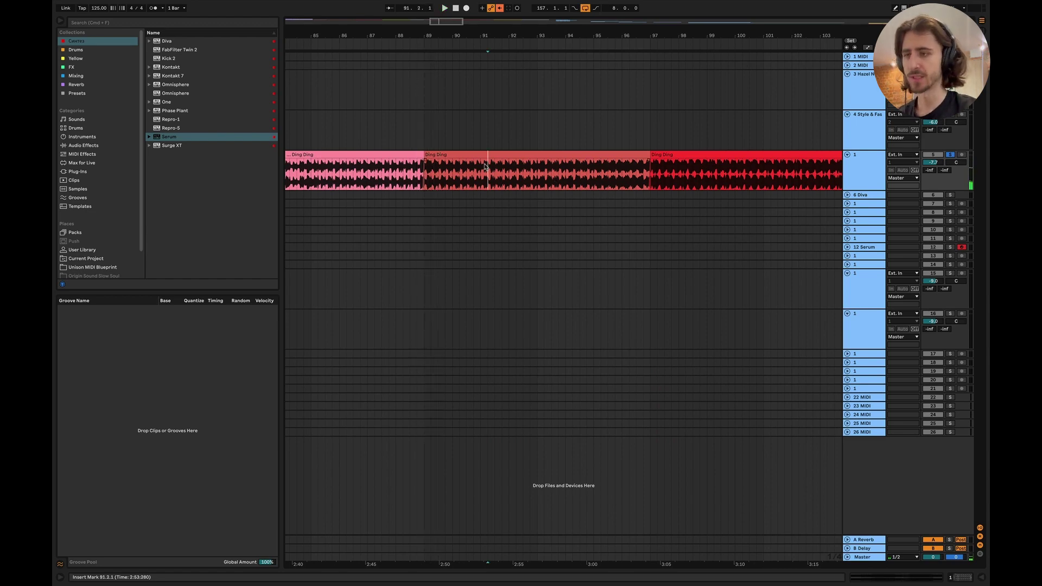
{"action": "scroll", "coordinate": [484, 167], "scroll_direction": "down", "scroll_amount": 6}
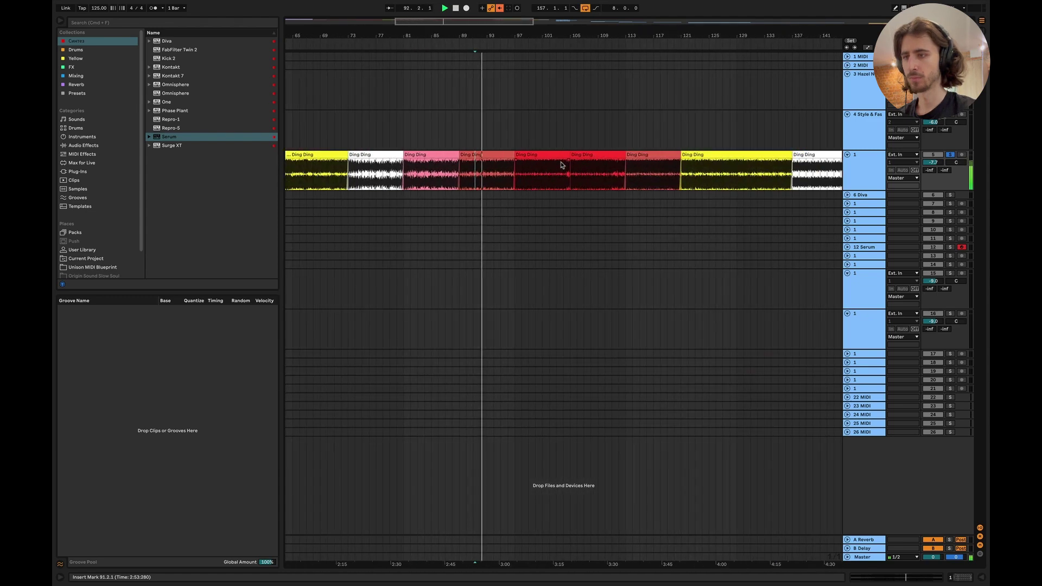
{"action": "scroll", "coordinate": [562, 165], "scroll_direction": "right", "scroll_amount": 2}
{"action": "scroll", "coordinate": [561, 165], "scroll_direction": "down", "scroll_amount": 2}
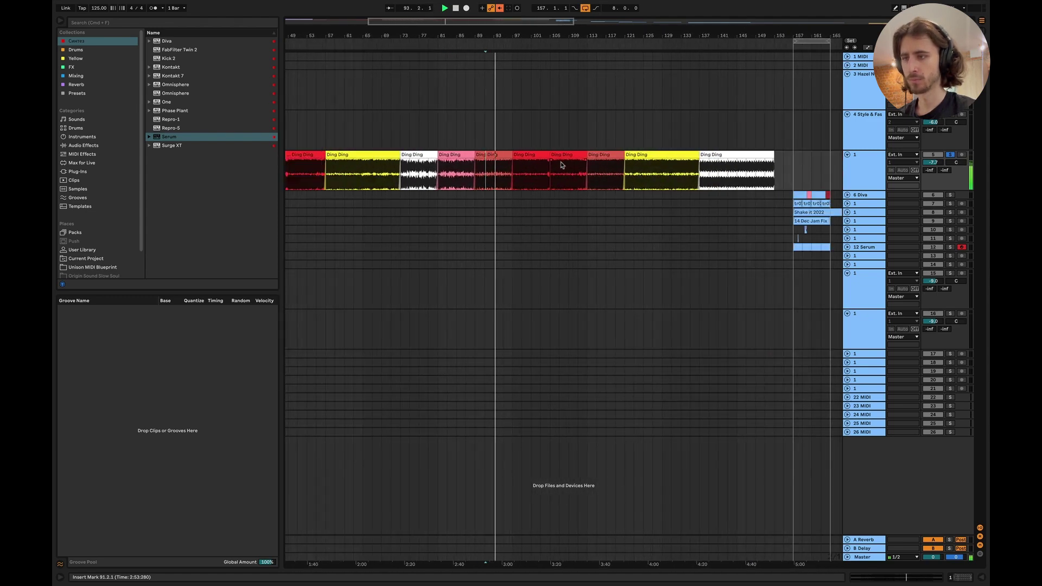
{"action": "scroll", "coordinate": [523, 191], "scroll_direction": "up", "scroll_amount": 4}
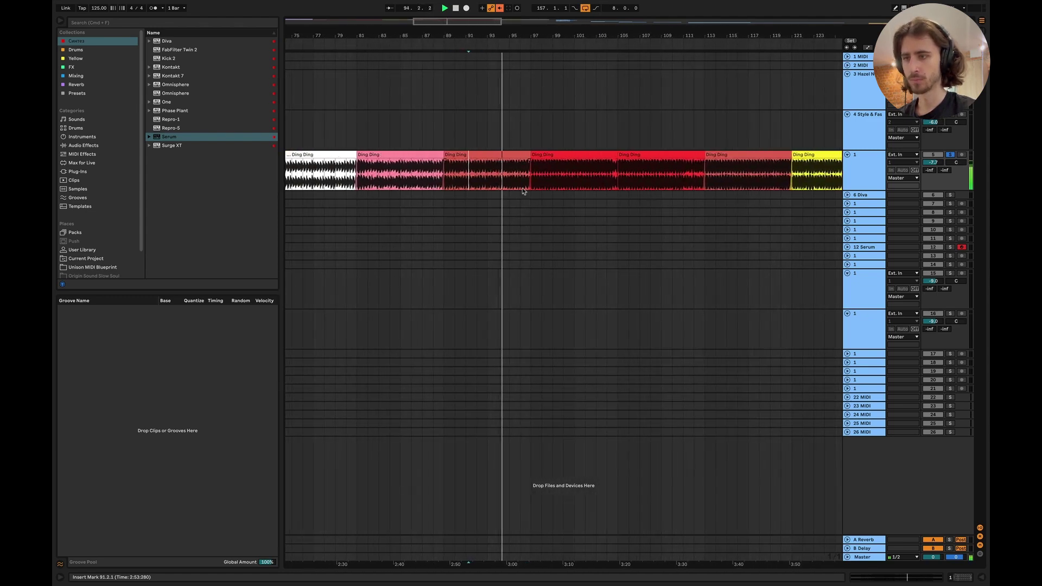
{"action": "scroll", "coordinate": [522, 191], "scroll_direction": "up", "scroll_amount": 3}
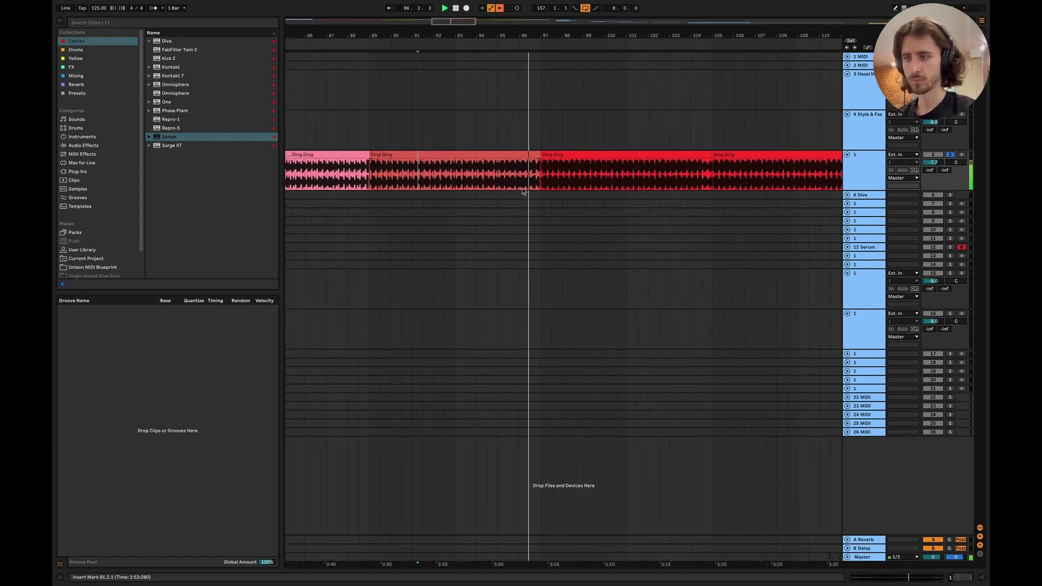
{"action": "scroll", "coordinate": [523, 191], "scroll_direction": "right", "scroll_amount": 3}
{"action": "scroll", "coordinate": [523, 191], "scroll_direction": "down", "scroll_amount": 3}
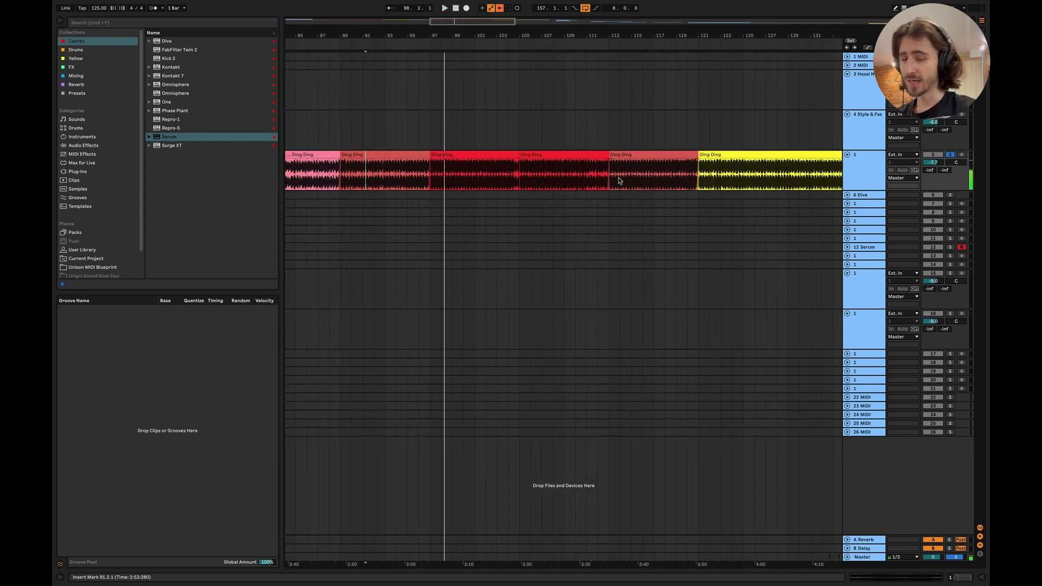
Place the insert marker at bar 122 in the second yellow clip and examine the closing yellow and white sections
{"action": "scroll", "coordinate": [617, 179], "scroll_direction": "right", "scroll_amount": 6}
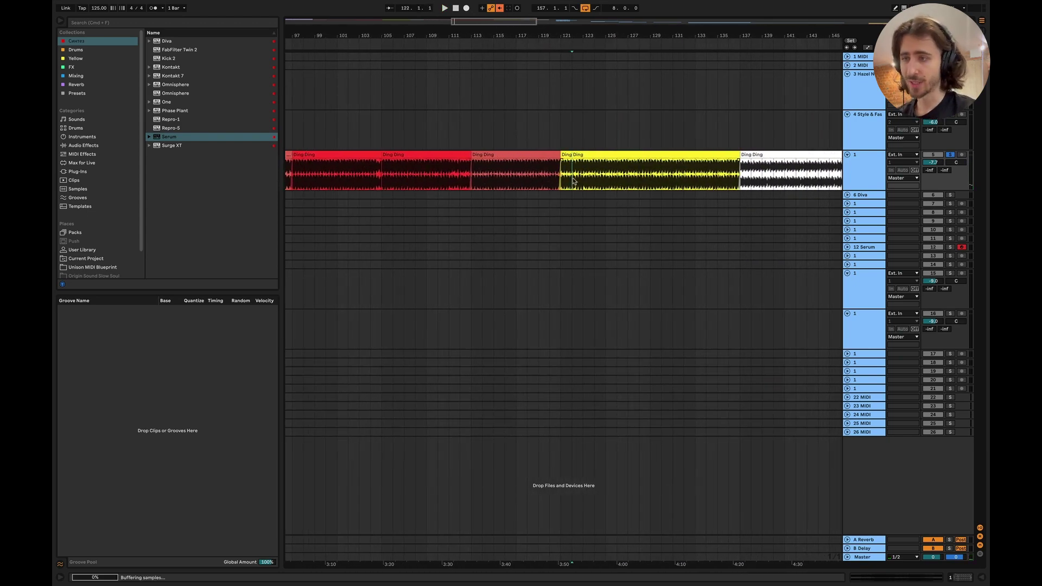
{"action": "scroll", "coordinate": [573, 180], "scroll_direction": "right", "scroll_amount": 2}
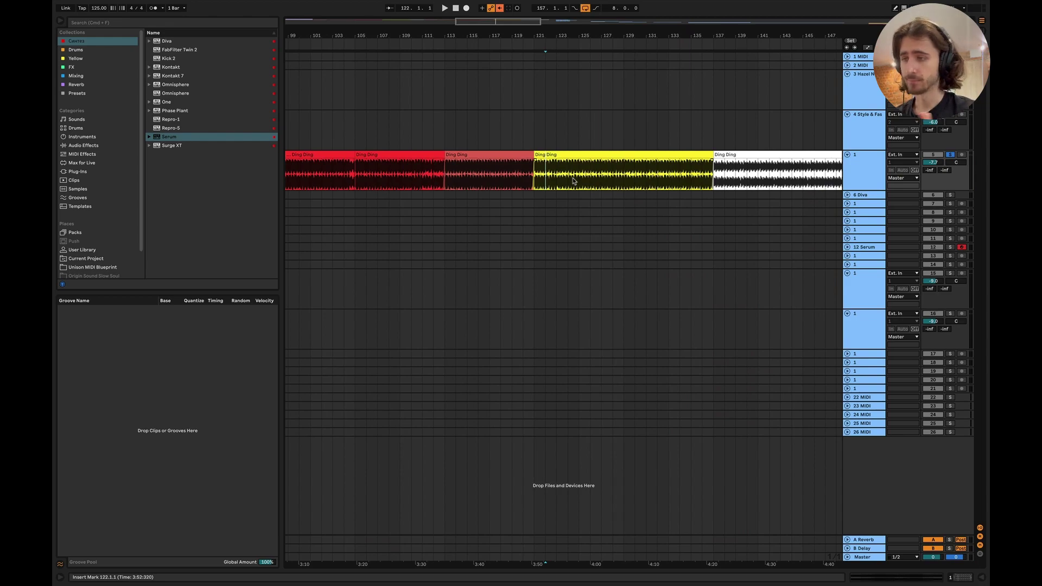
{"action": "scroll", "coordinate": [573, 180], "scroll_direction": "left", "scroll_amount": 5}
{"action": "scroll", "coordinate": [575, 180], "scroll_direction": "down", "scroll_amount": 6}
{"action": "scroll", "coordinate": [609, 187], "scroll_direction": "up", "scroll_amount": 5}
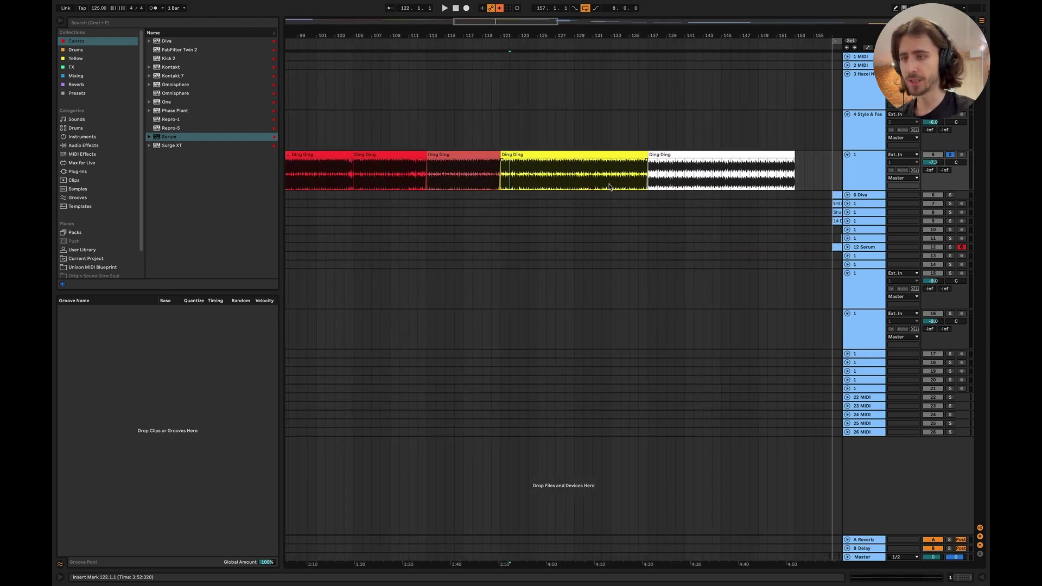
Switch to the Keynote presentation at the Viral Arrangement Structure Blueprint slide
{"action": "key", "text": "super+Tab"}
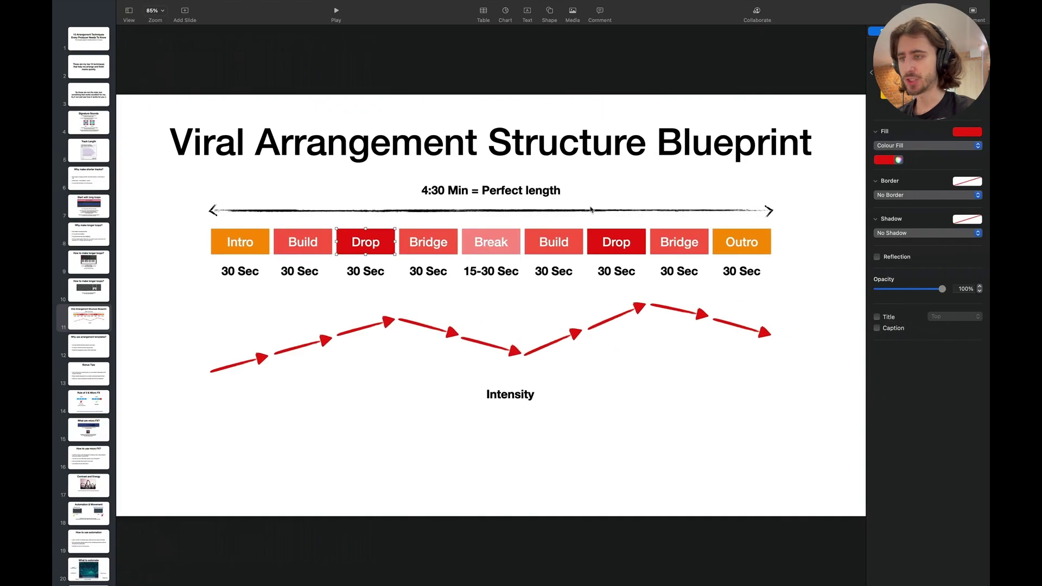
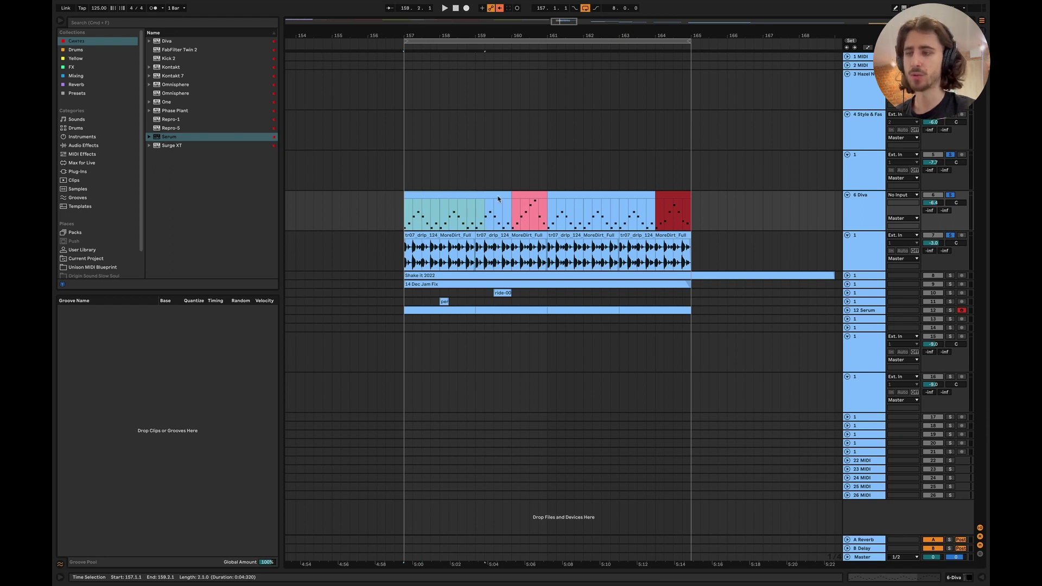
Select the pink bar 160 and dark red bar 164 variations on the Diva track, and play the loop from bar 157
{"action": "left_click_drag", "start_coordinate": [512, 196], "coordinate": [513, 196]}
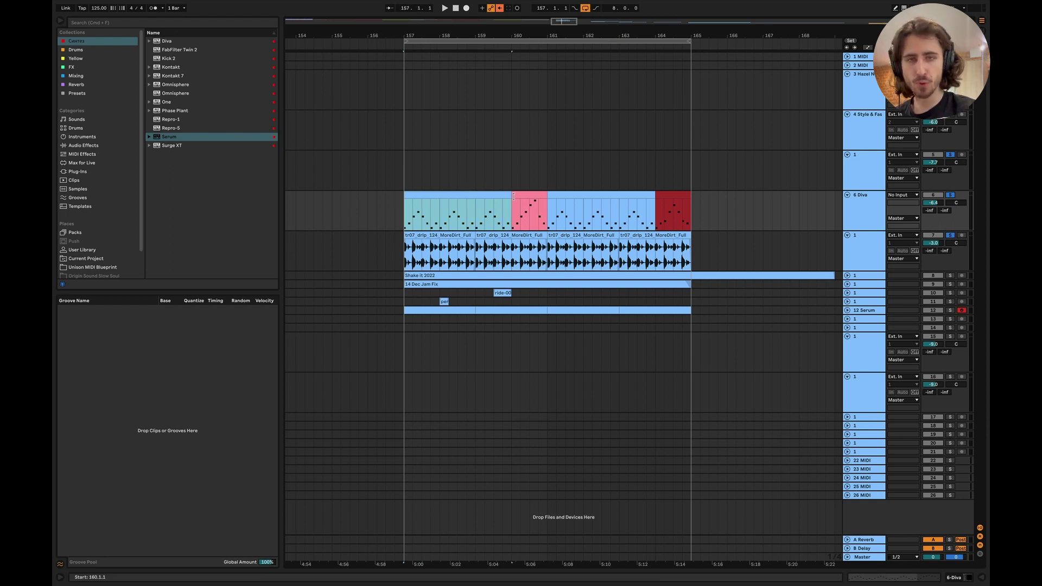
{"action": "left_click", "coordinate": [514, 216]}
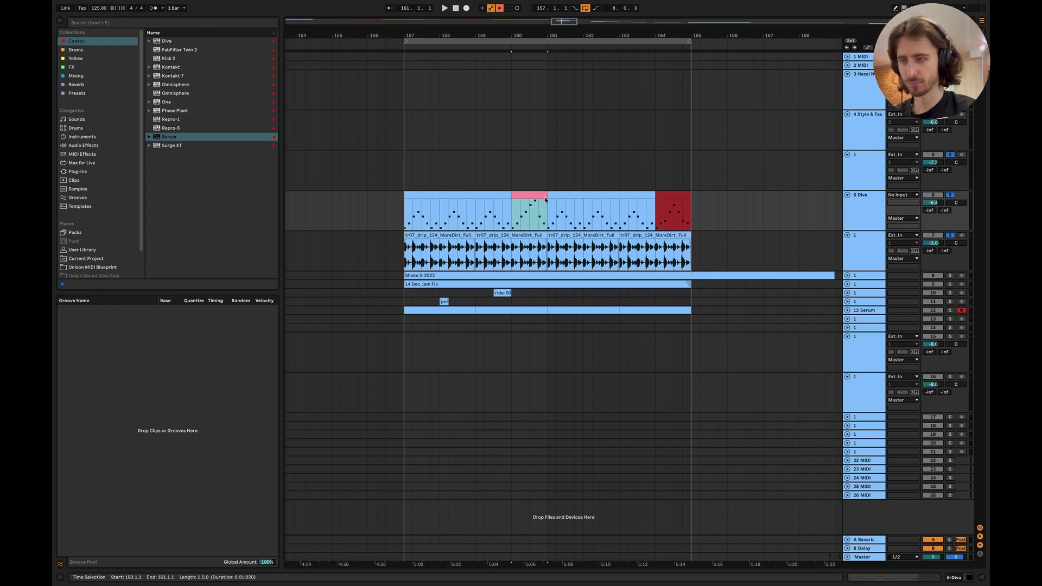
{"action": "left_click_drag", "start_coordinate": [545, 197], "coordinate": [546, 196]}
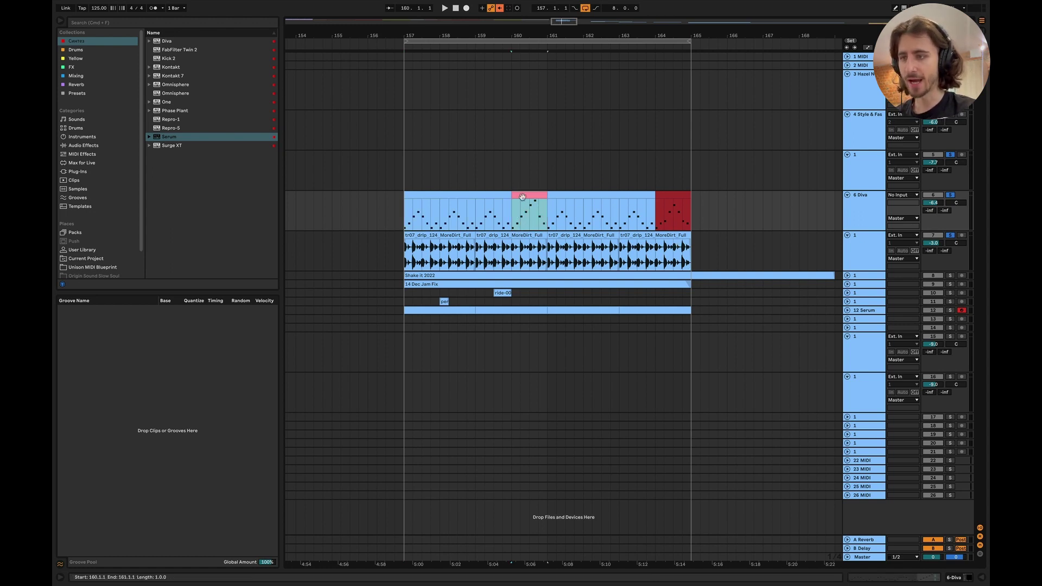
{"action": "left_click", "coordinate": [687, 195]}
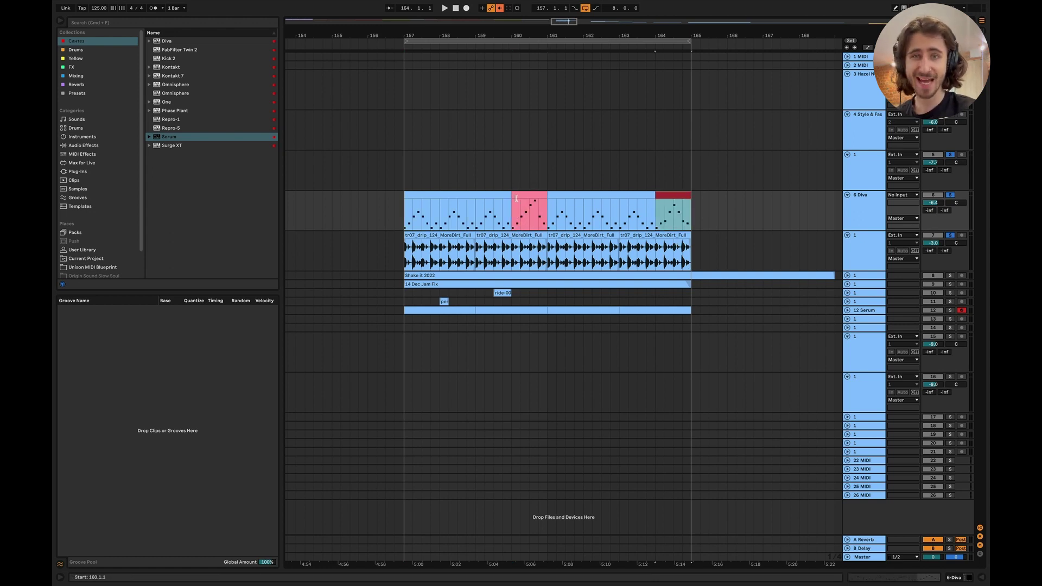
{"action": "left_click", "coordinate": [406, 255]}
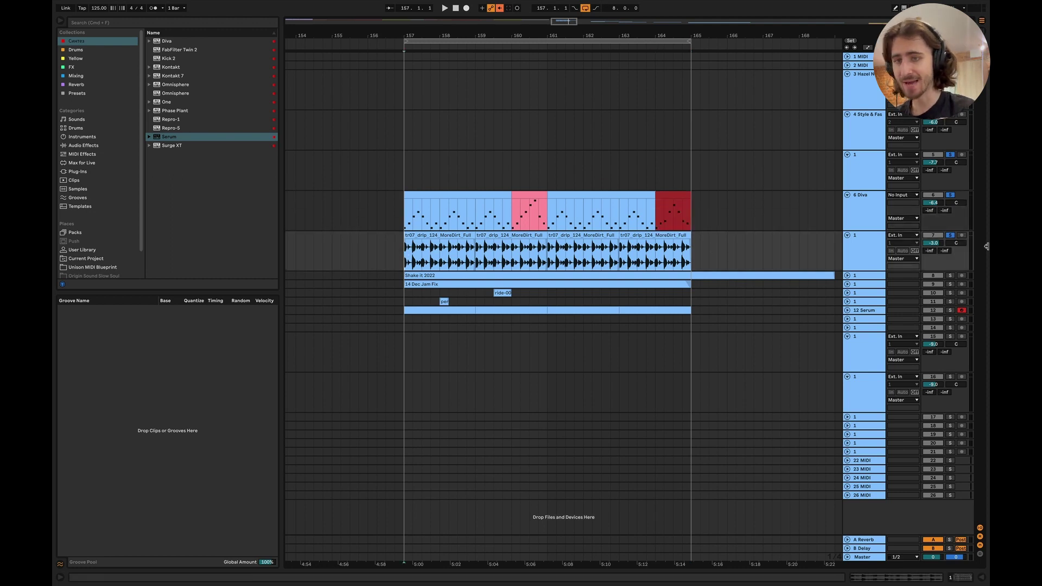
{"action": "key", "text": "space"}
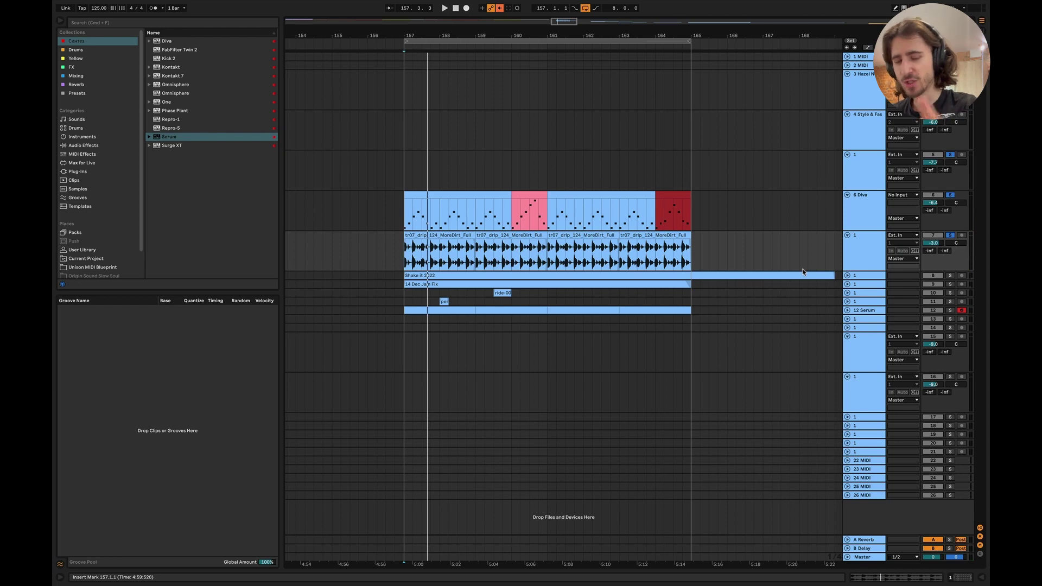
Raise the Ding Ding track's volume to -6.8 and play its first yellow clip from bar 61 to about bar 65
{"action": "scroll", "coordinate": [676, 254], "scroll_direction": "down", "scroll_amount": 5}
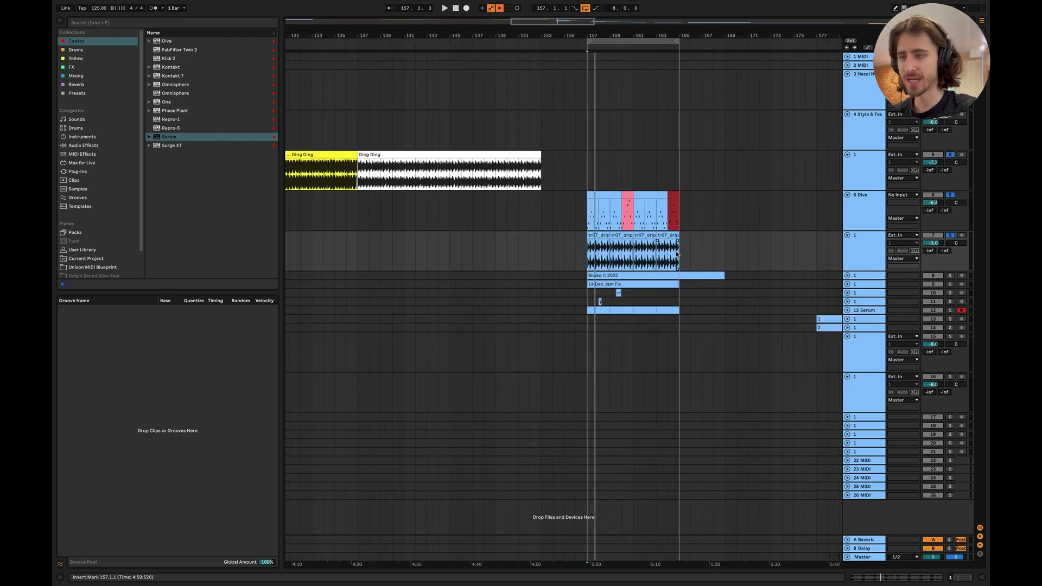
{"action": "scroll", "coordinate": [679, 254], "scroll_direction": "left", "scroll_amount": 8}
{"action": "scroll", "coordinate": [662, 213], "scroll_direction": "up", "scroll_amount": 6}
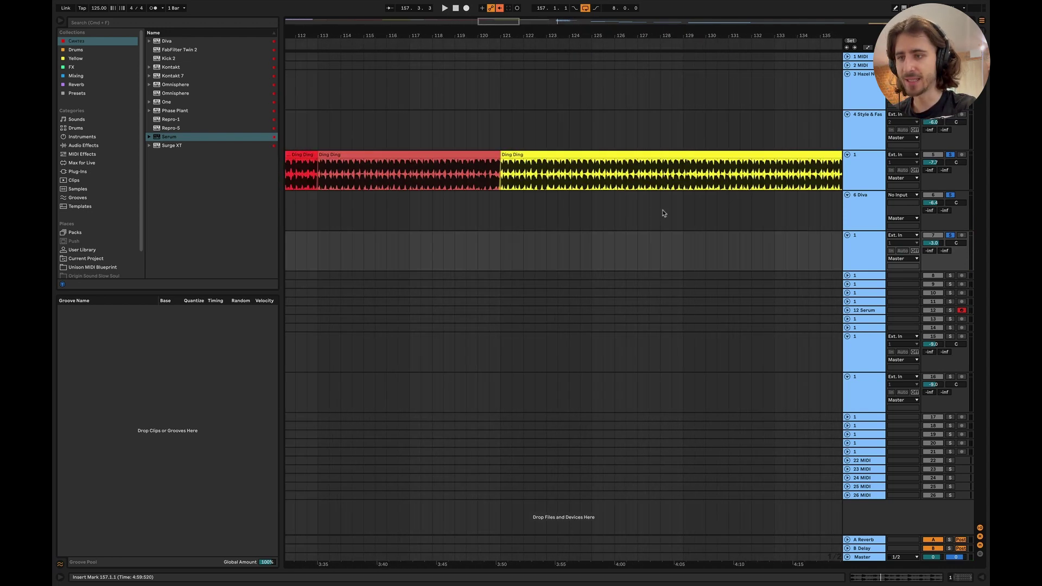
{"action": "scroll", "coordinate": [663, 213], "scroll_direction": "left", "scroll_amount": 10}
{"action": "scroll", "coordinate": [664, 213], "scroll_direction": "down", "scroll_amount": 5}
{"action": "scroll", "coordinate": [663, 213], "scroll_direction": "left", "scroll_amount": 10}
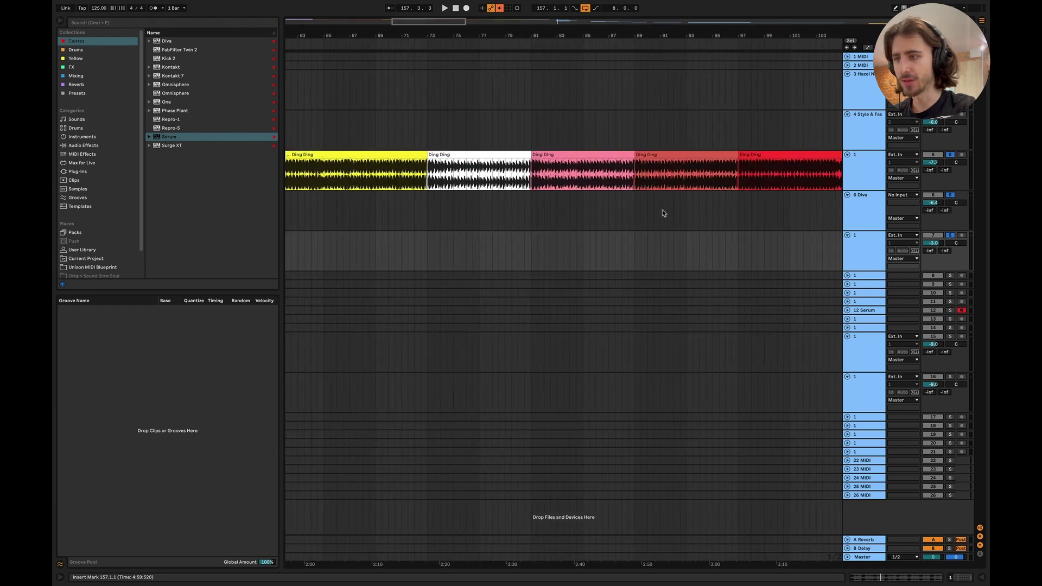
{"action": "scroll", "coordinate": [636, 193], "scroll_direction": "up", "scroll_amount": 2}
{"action": "scroll", "coordinate": [635, 193], "scroll_direction": "right", "scroll_amount": 3}
{"action": "scroll", "coordinate": [645, 184], "scroll_direction": "up", "scroll_amount": 4}
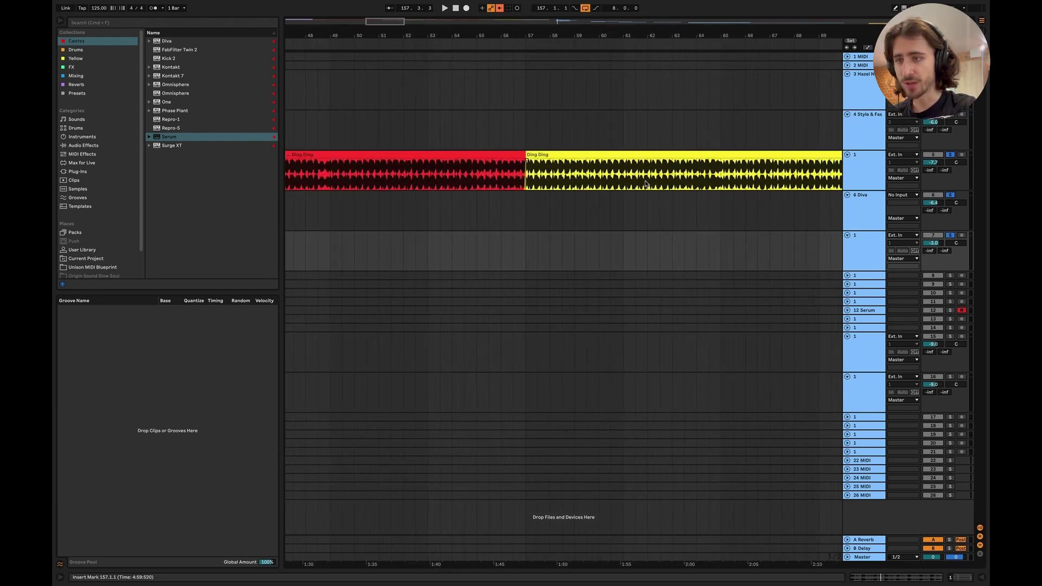
{"action": "scroll", "coordinate": [646, 184], "scroll_direction": "right", "scroll_amount": 2}
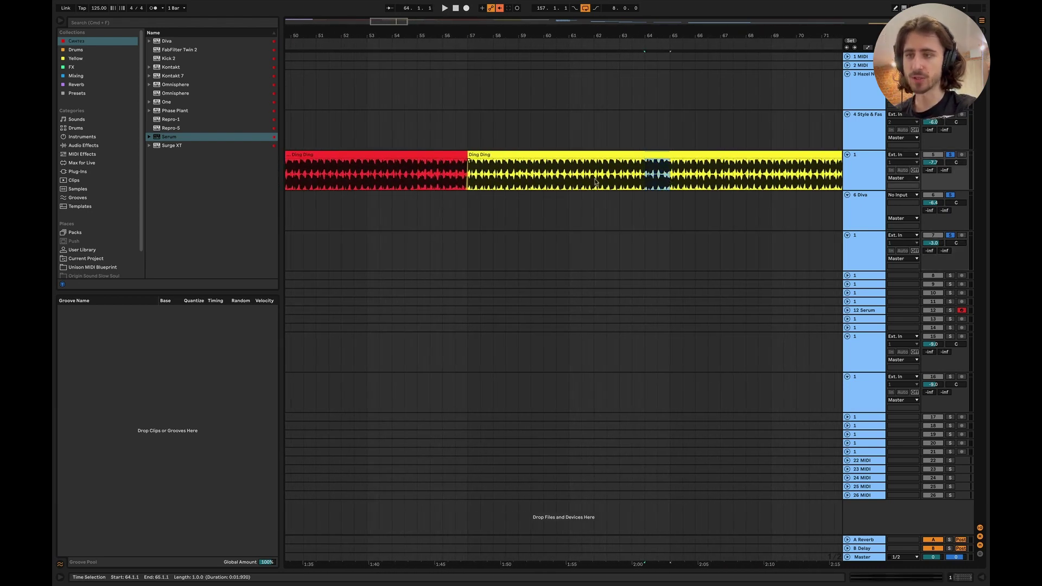
{"action": "left_click", "coordinate": [569, 179]}
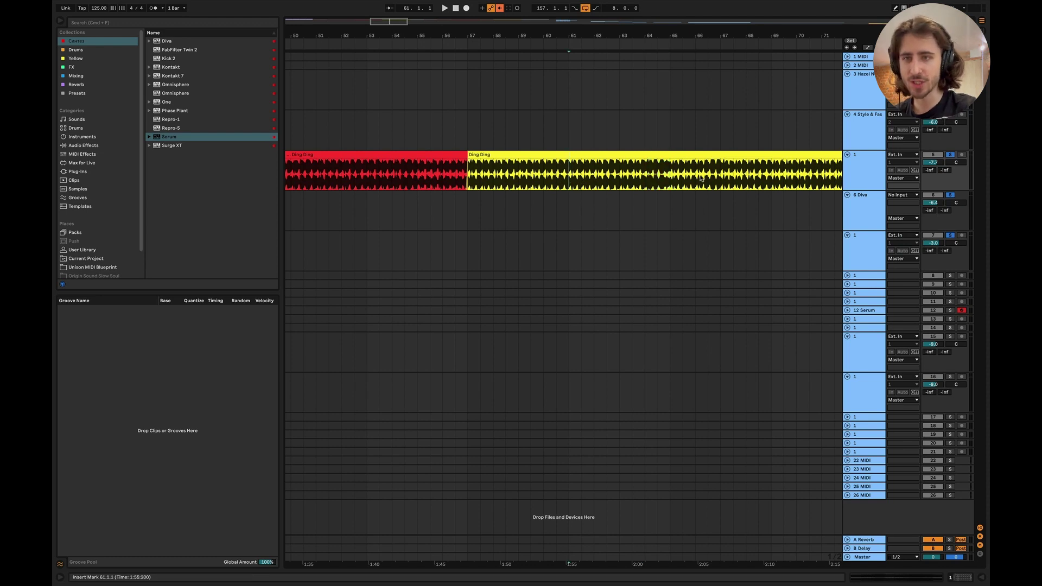
{"action": "scroll", "coordinate": [609, 173], "scroll_direction": "right", "scroll_amount": 4}
{"action": "left_click_drag", "start_coordinate": [933, 162], "coordinate": [932, 157]}
{"action": "key", "text": "space"}
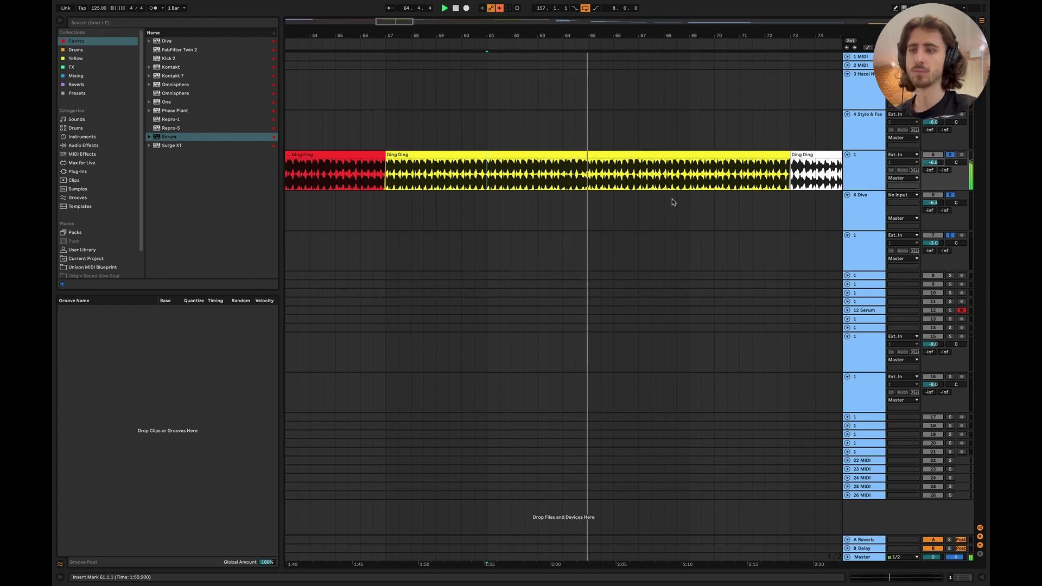
{"action": "key", "text": "space"}
Switch to the Keynote presentation and advance from the Rule of 3 & Micro FX slide to the What are micro FX? slide
{"action": "scroll", "coordinate": [672, 201], "scroll_direction": "right", "scroll_amount": 15}
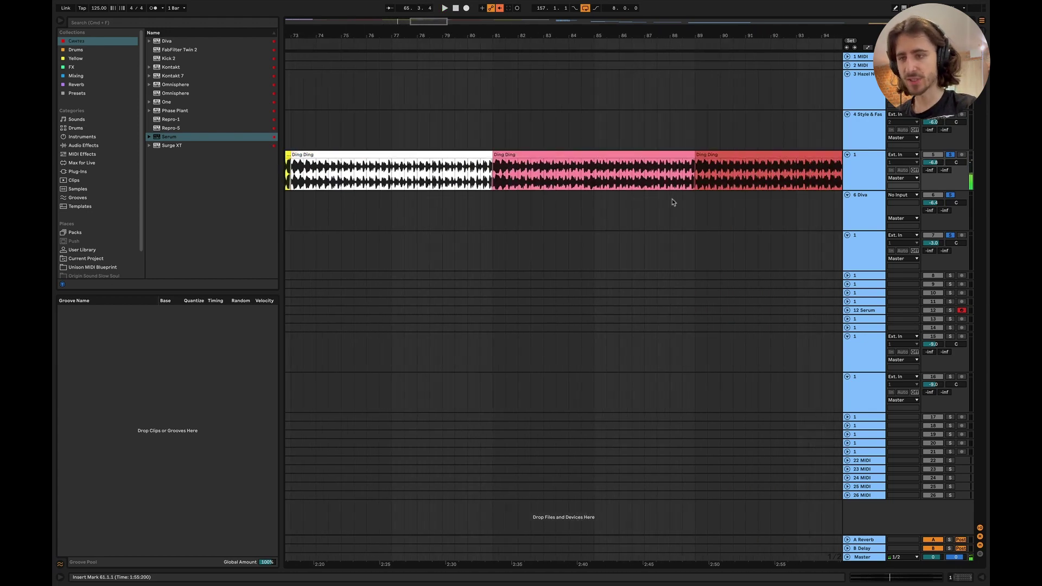
{"action": "scroll", "coordinate": [672, 202], "scroll_direction": "right", "scroll_amount": 7}
{"action": "scroll", "coordinate": [672, 202], "scroll_direction": "down", "scroll_amount": 3}
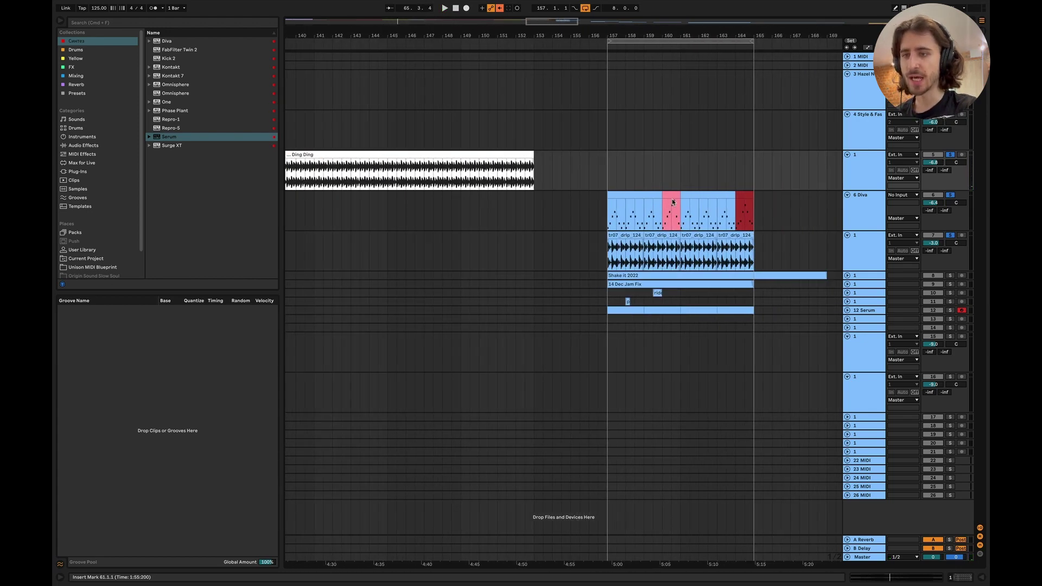
{"action": "scroll", "coordinate": [672, 201], "scroll_direction": "right", "scroll_amount": 3}
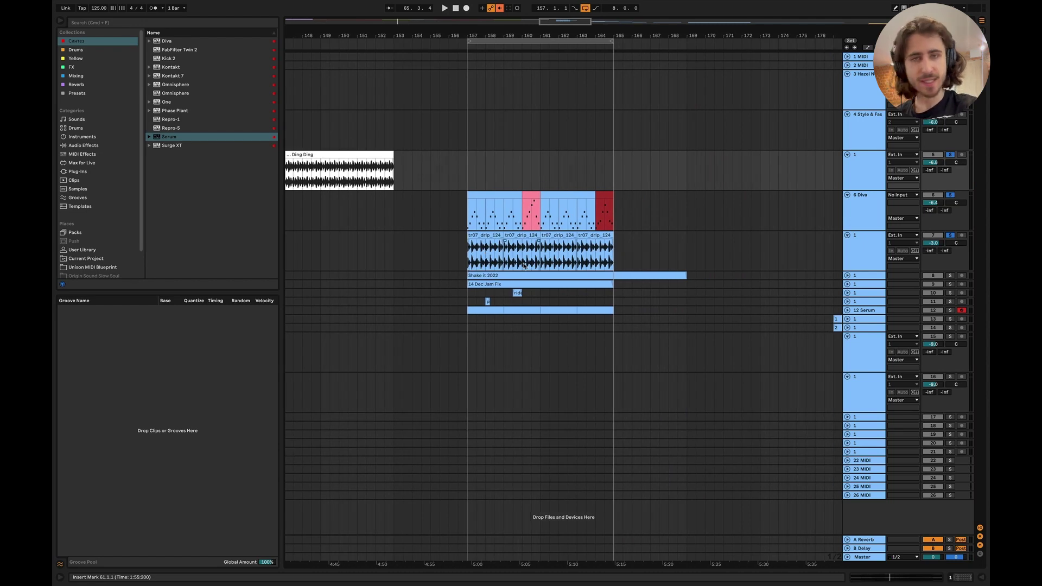
{"action": "scroll", "coordinate": [523, 262], "scroll_direction": "up", "scroll_amount": 5}
{"action": "key", "text": "super+Tab"}
{"action": "left_click", "coordinate": [429, 307]}
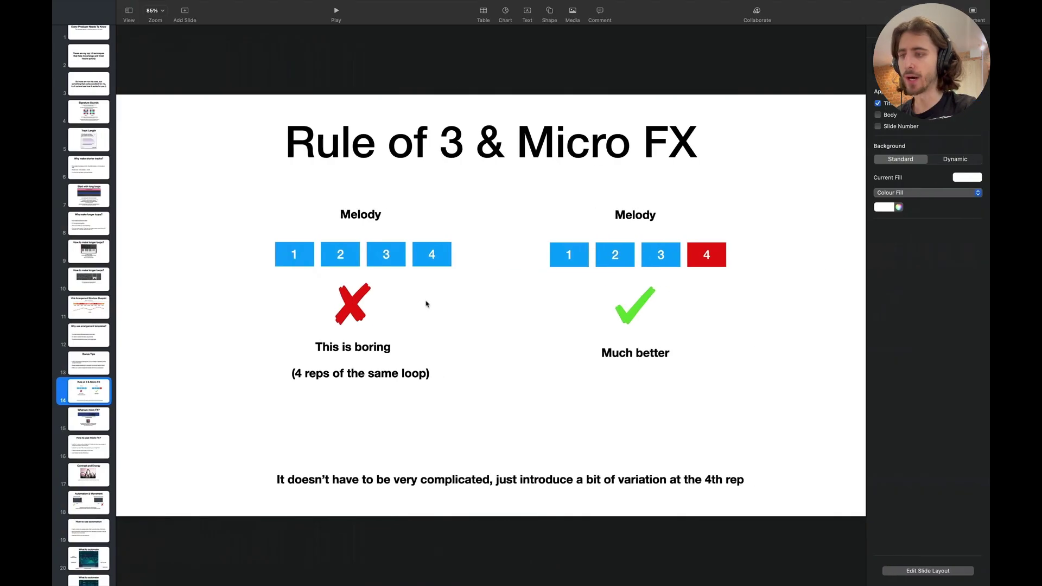
{"action": "key", "text": "Down"}
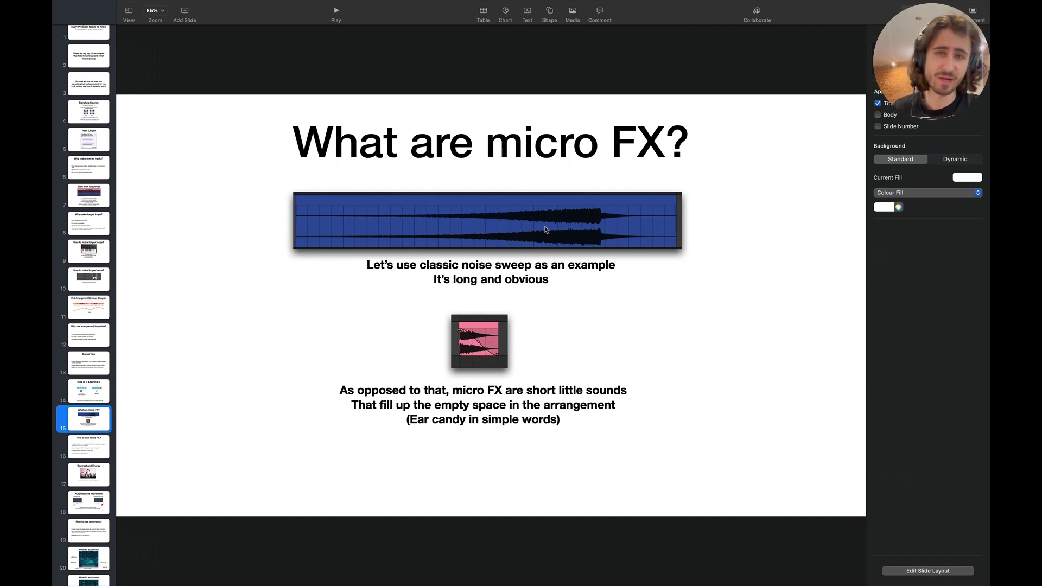
Switch back to Ableton Live and unfold the Shake It 2022 and 14 Dec Jam Fix tracks
{"action": "key", "text": "super+Tab"}
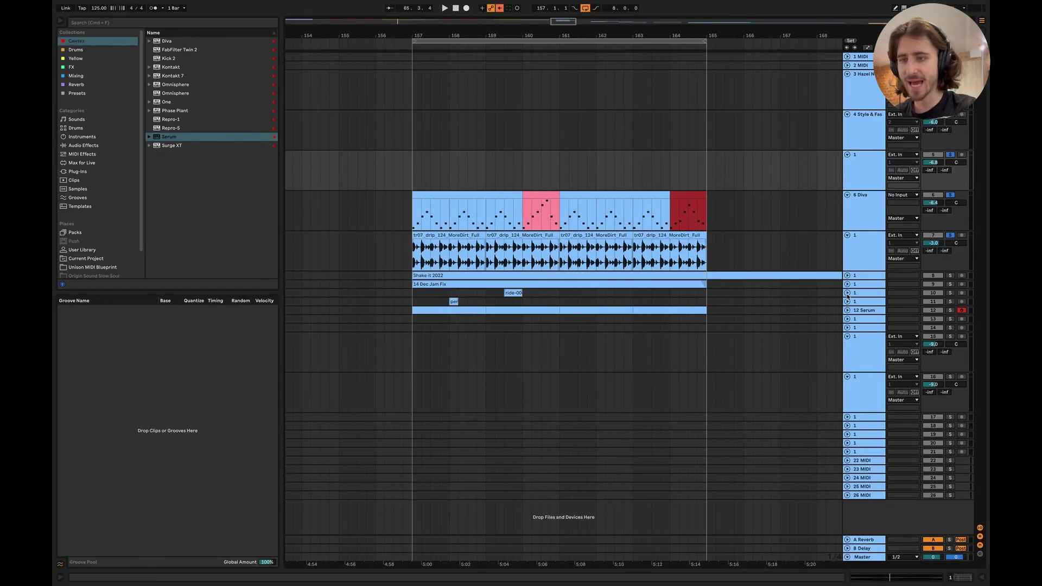
{"action": "left_click", "coordinate": [847, 285]}
{"action": "left_click", "coordinate": [847, 275]}
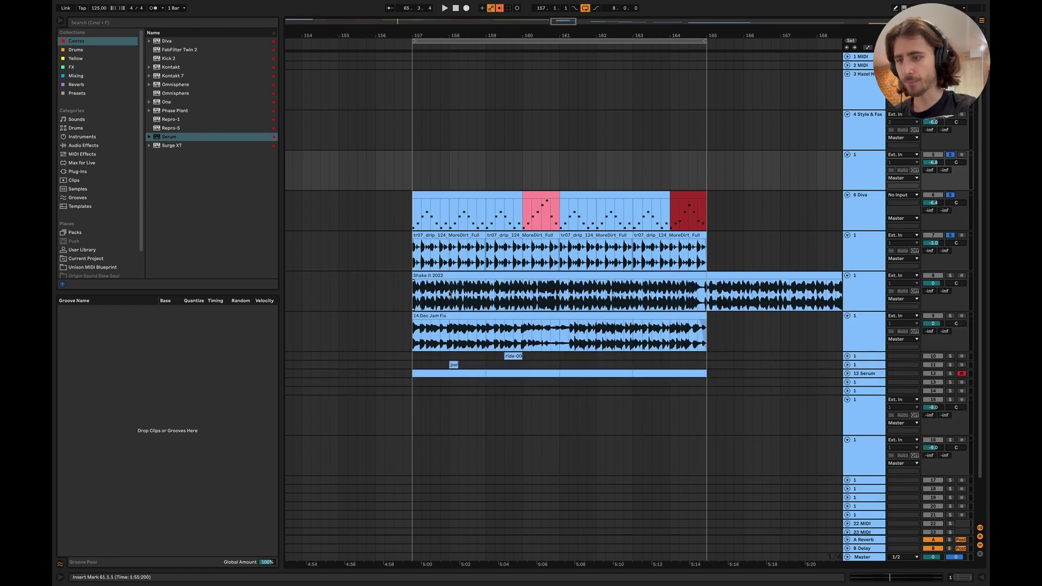
Place the insert marker at bar 157 in the 14 Dec Jam Fix clip and solo its track
{"action": "scroll", "coordinate": [449, 295], "scroll_direction": "up", "scroll_amount": 3}
{"action": "scroll", "coordinate": [492, 328], "scroll_direction": "right", "scroll_amount": 1}
{"action": "scroll", "coordinate": [492, 328], "scroll_direction": "down", "scroll_amount": 3}
{"action": "scroll", "coordinate": [493, 327], "scroll_direction": "left", "scroll_amount": 1}
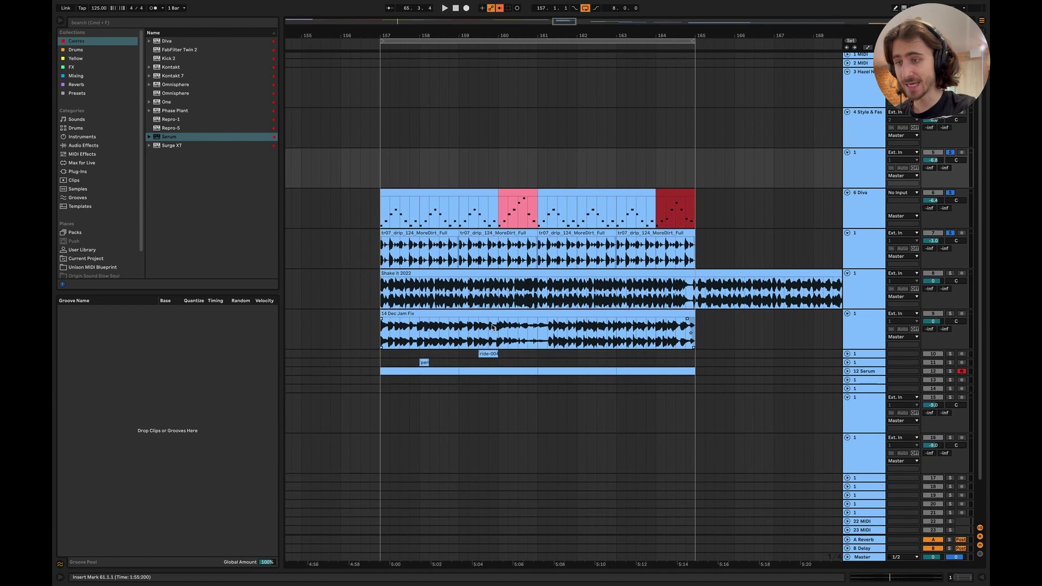
{"action": "scroll", "coordinate": [492, 326], "scroll_direction": "down", "scroll_amount": 2}
{"action": "scroll", "coordinate": [493, 326], "scroll_direction": "left", "scroll_amount": 2}
{"action": "left_click", "coordinate": [412, 298]}
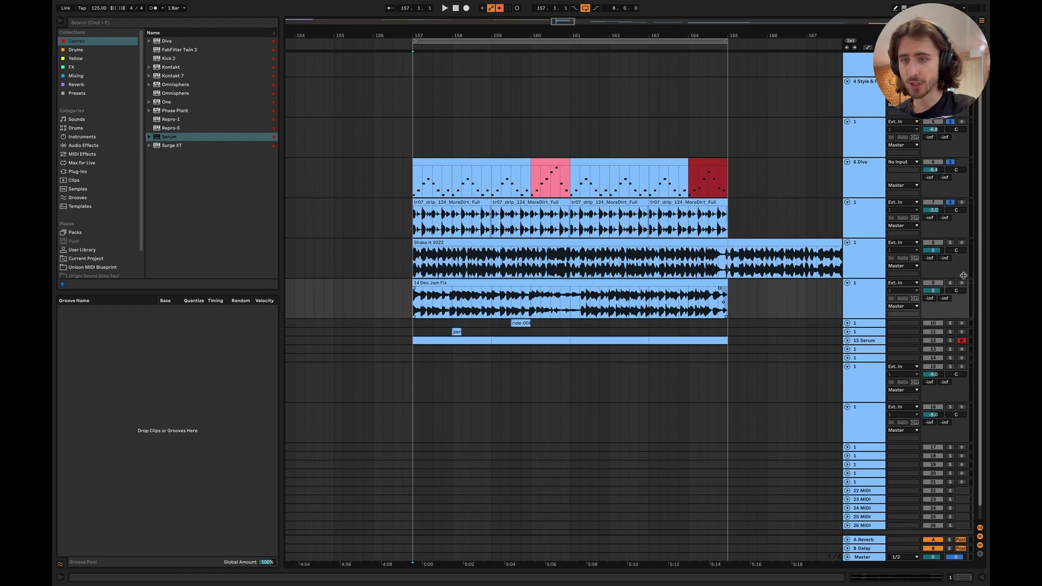
{"action": "left_click", "coordinate": [950, 283]}
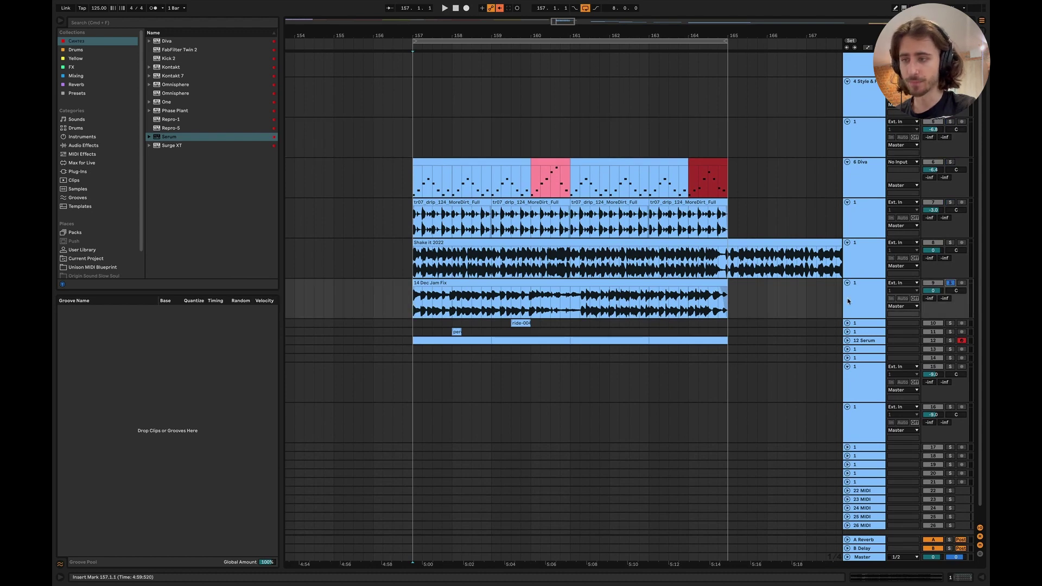
Unfold the ride and percussion one-shot tracks and solo them together with the 14 Dec Jam Fix track
{"action": "left_click", "coordinate": [847, 331]}
{"action": "left_click_drag", "start_coordinate": [510, 350], "coordinate": [413, 334]}
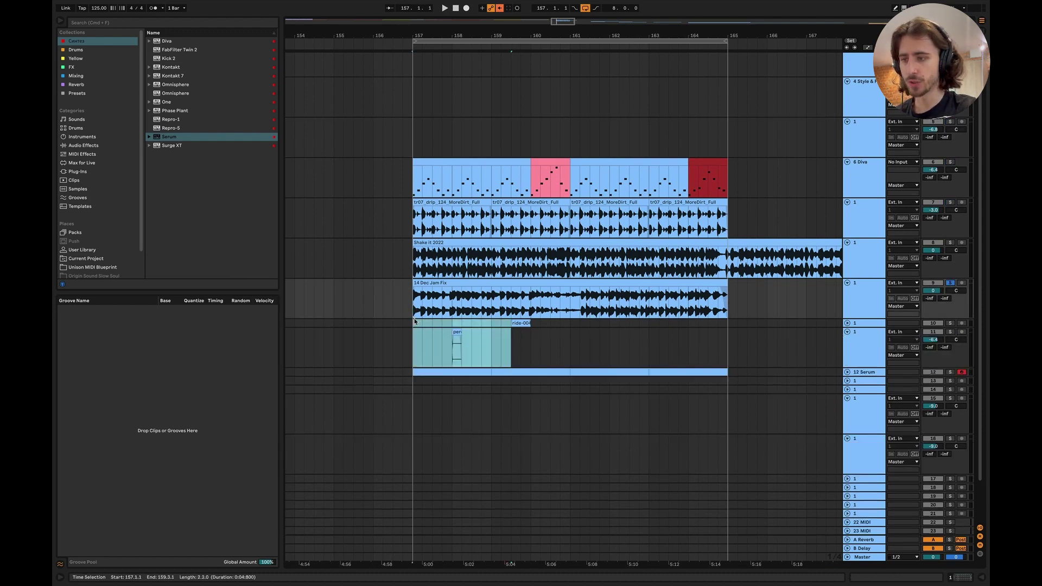
{"action": "left_click", "coordinate": [847, 323]}
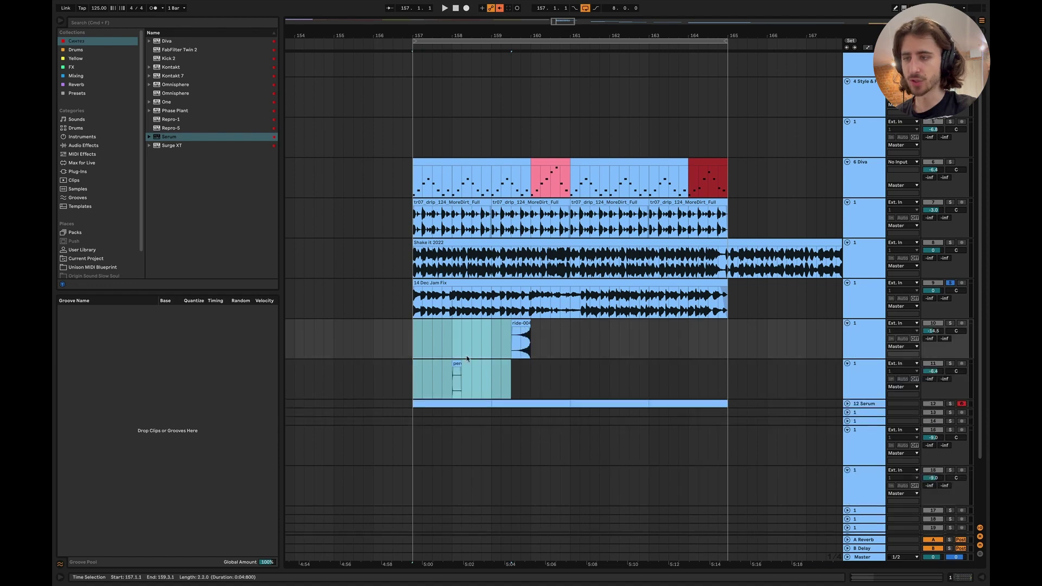
{"action": "scroll", "coordinate": [447, 360], "scroll_direction": "up", "scroll_amount": 2}
{"action": "left_click", "coordinate": [408, 384]}
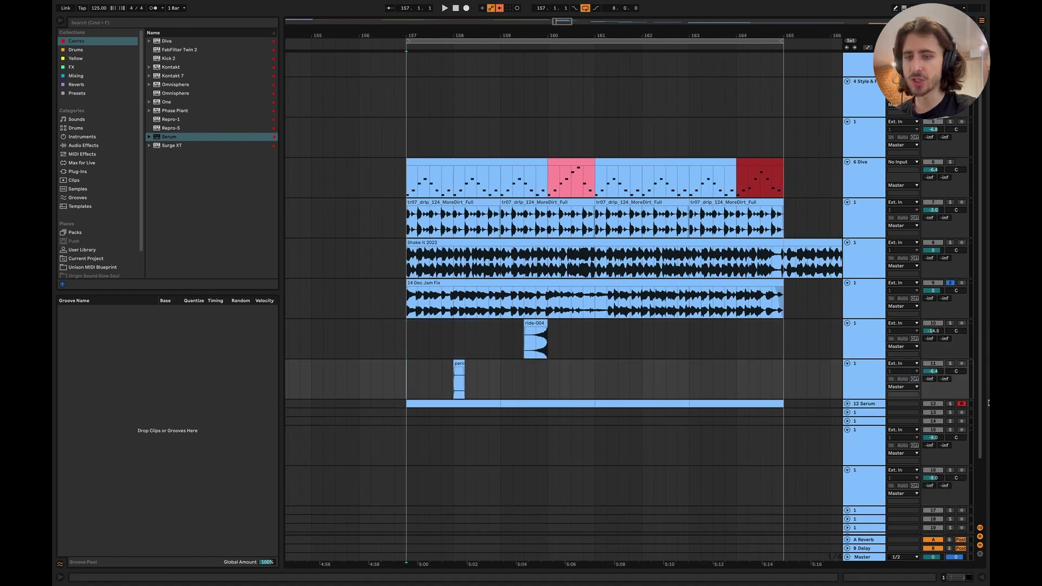
{"action": "left_click", "coordinate": [950, 362]}
{"action": "left_click", "coordinate": [950, 323]}
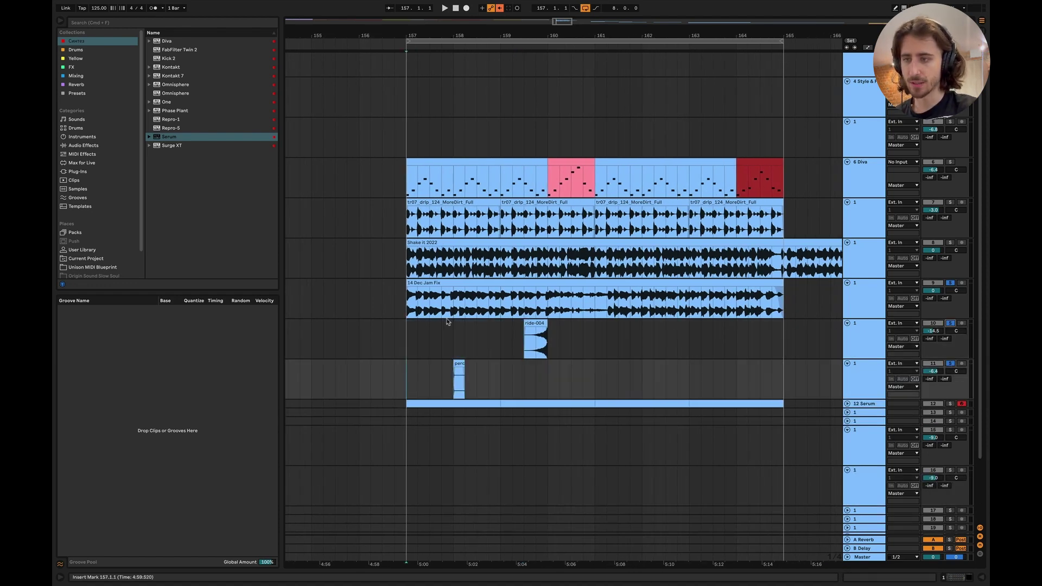
Play the three soloed tracks from bar 157 and lower the 14 Dec Jam Fix track's volume to -3.6
{"action": "left_click", "coordinate": [410, 334]}
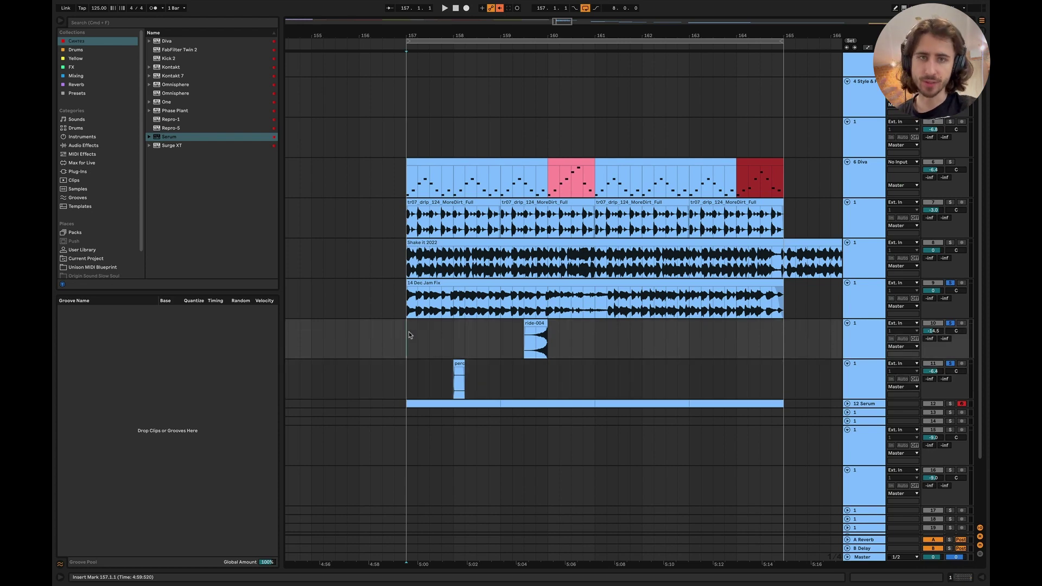
{"action": "key", "text": "space"}
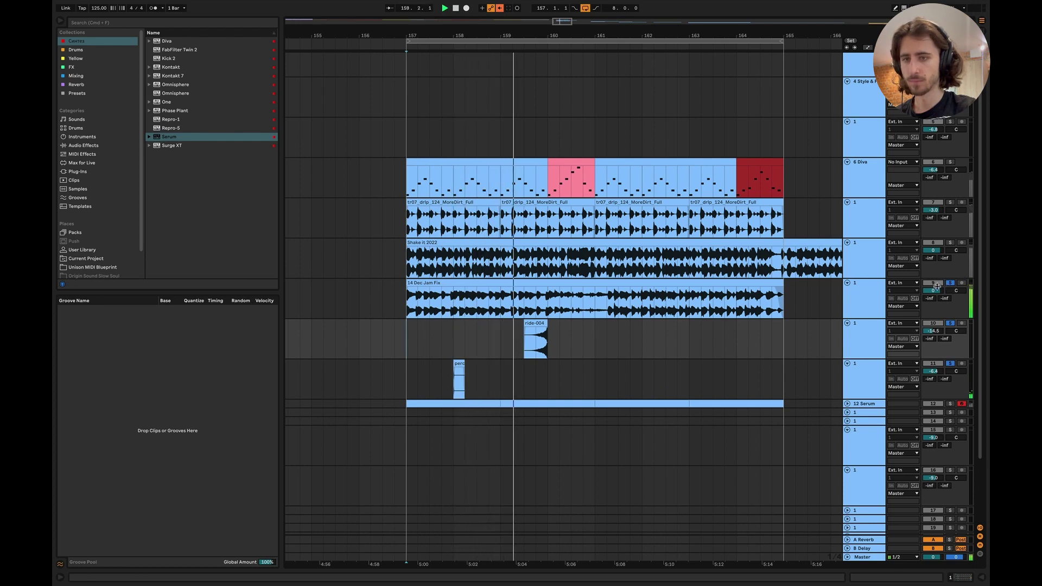
{"action": "left_click_drag", "start_coordinate": [938, 292], "coordinate": [938, 305]}
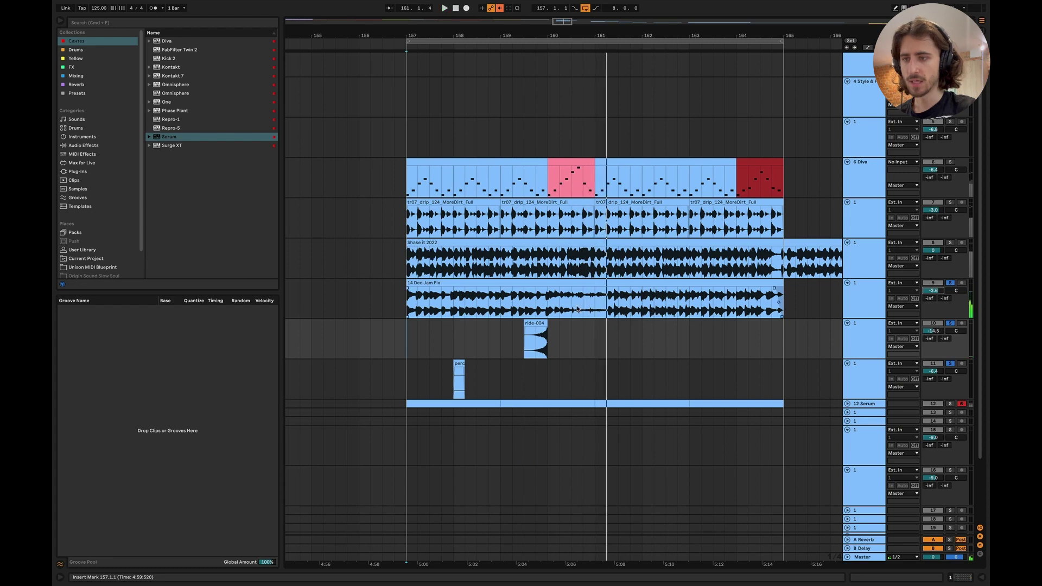
Mark the 14 Dec Jam Fix passage from 160.3 to 161.2 and play the soloed tracks from 160.4 to the loop's end
{"action": "left_click_drag", "start_coordinate": [574, 304], "coordinate": [604, 306]}
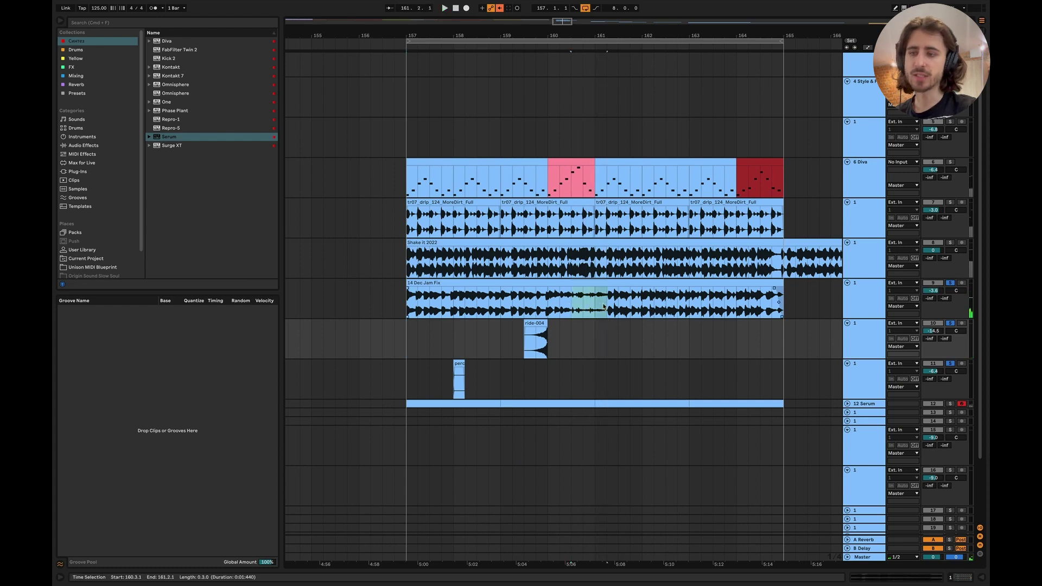
{"action": "left_click", "coordinate": [579, 334]}
{"action": "key", "text": "space"}
{"action": "scroll", "coordinate": [579, 334], "scroll_direction": "right", "scroll_amount": 3}
{"action": "scroll", "coordinate": [580, 334], "scroll_direction": "down", "scroll_amount": 3}
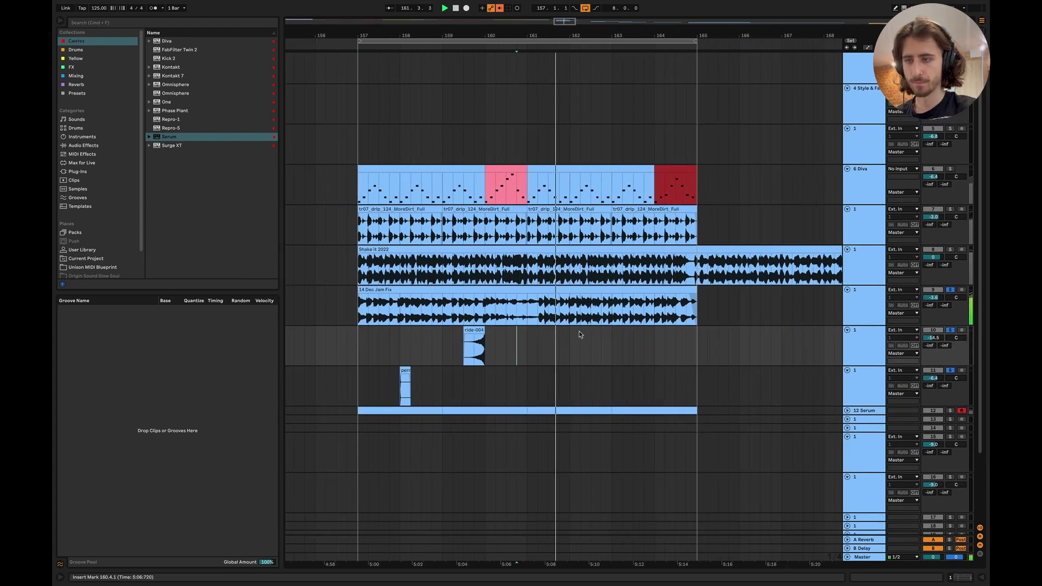
{"action": "scroll", "coordinate": [580, 334], "scroll_direction": "left", "scroll_amount": 1}
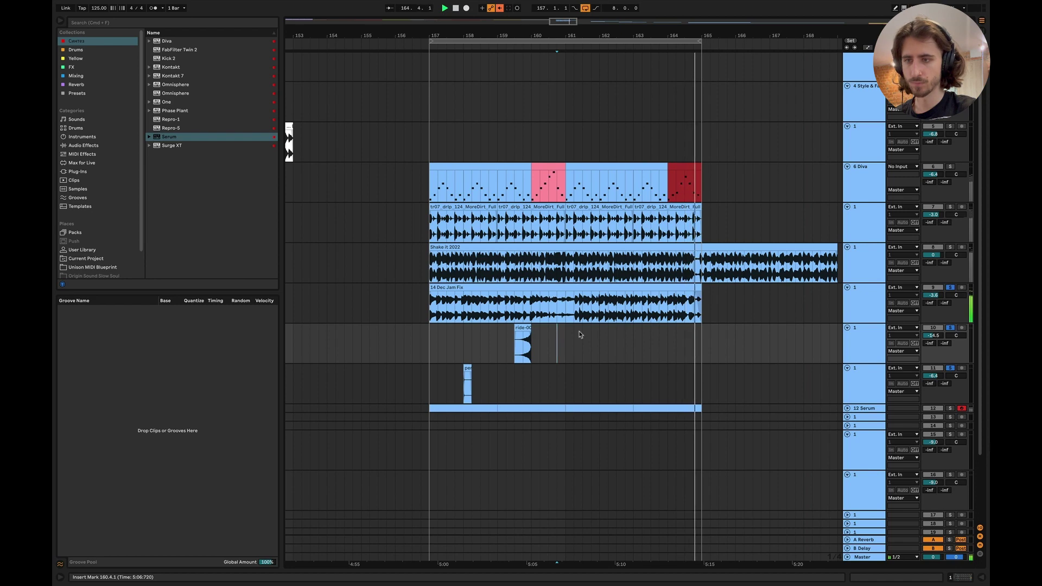
{"action": "key", "text": "space"}
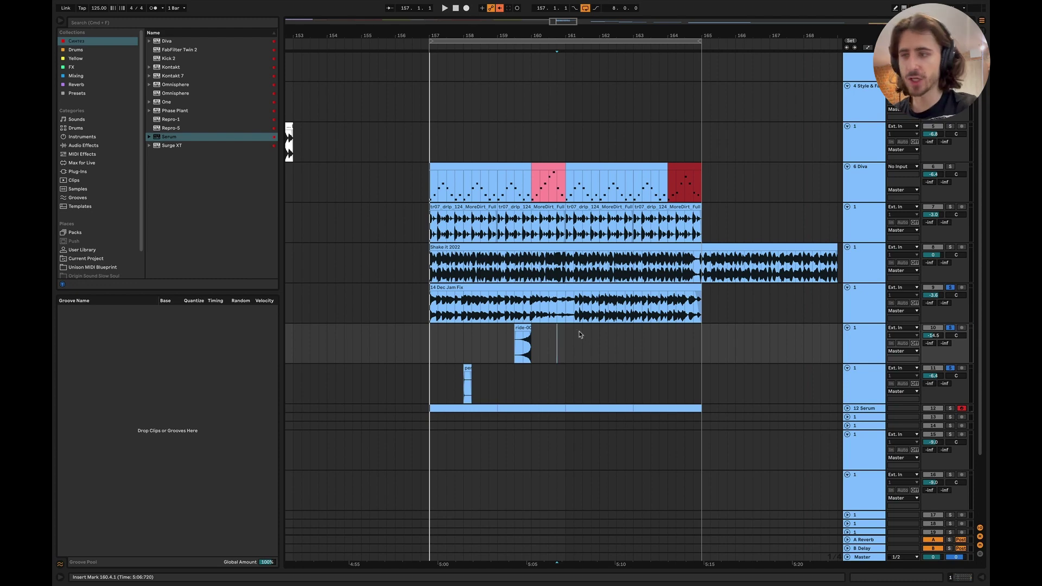
Select the pink variation clip at bar 160 on the Diva track
{"action": "scroll", "coordinate": [547, 192], "scroll_direction": "up", "scroll_amount": 3}
{"action": "left_click", "coordinate": [541, 166]}
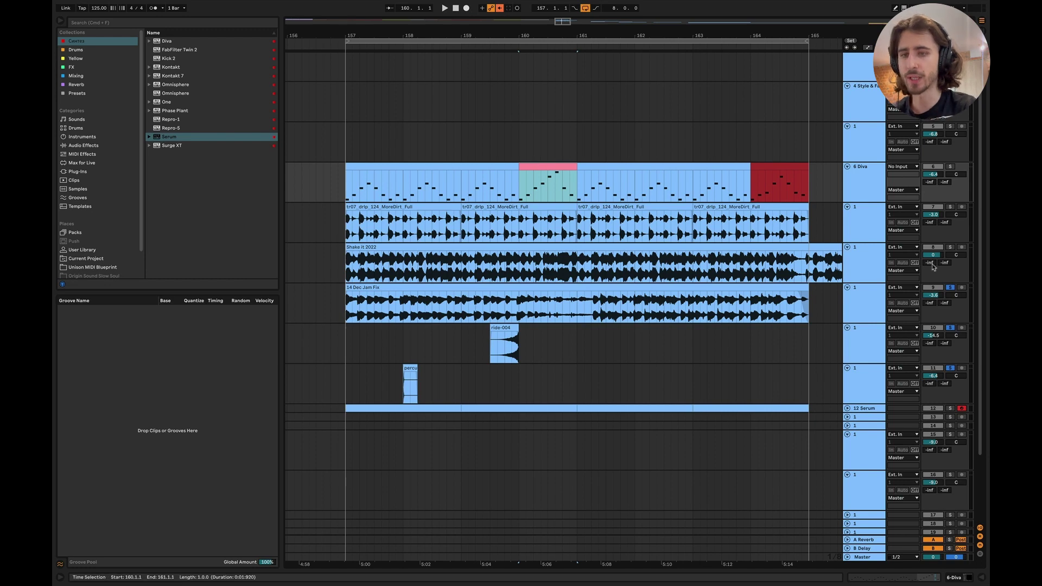
Solo only the Shake It 2022 track, lower its volume, and play it from bar 157 to past bar 161
{"action": "left_click", "coordinate": [949, 247]}
{"action": "left_click_drag", "start_coordinate": [932, 254], "coordinate": [932, 267]}
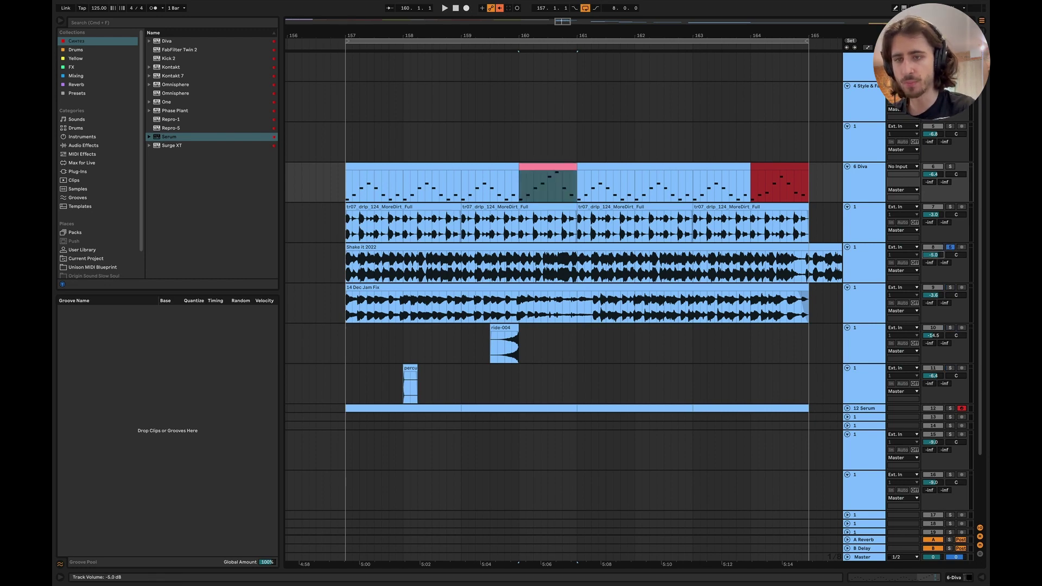
{"action": "left_click", "coordinate": [348, 271]}
{"action": "key", "text": "space"}
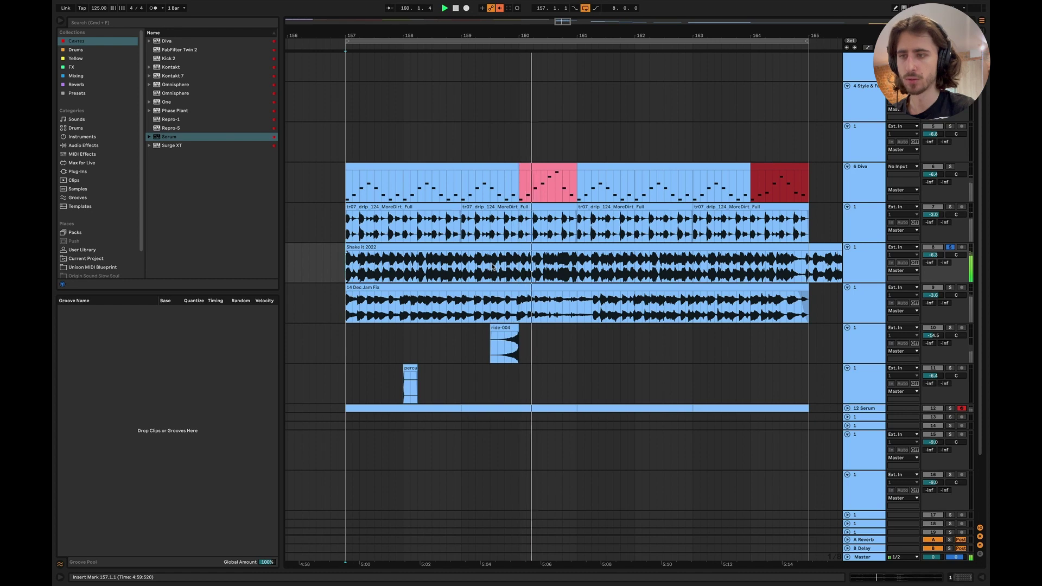
{"action": "scroll", "coordinate": [542, 255], "scroll_direction": "right", "scroll_amount": 2}
{"action": "scroll", "coordinate": [542, 255], "scroll_direction": "up", "scroll_amount": 1}
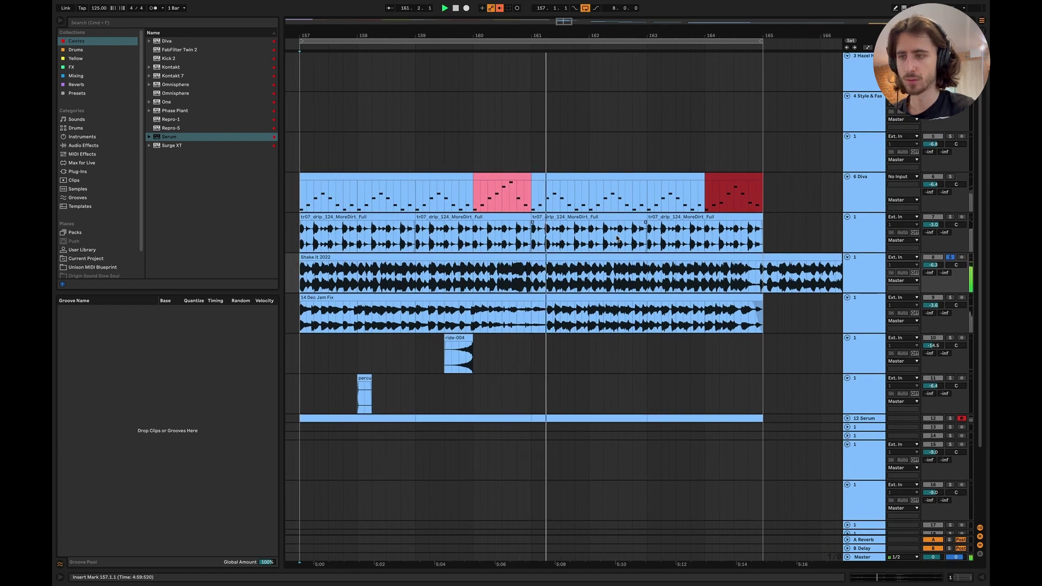
{"action": "key", "text": "space"}
Mark the Shake It 2022 passage from 160.1 to 161.1 and replay the soloed track from bar 160
{"action": "left_click", "coordinate": [476, 282]}
{"action": "left_click_drag", "start_coordinate": [476, 282], "coordinate": [531, 282]}
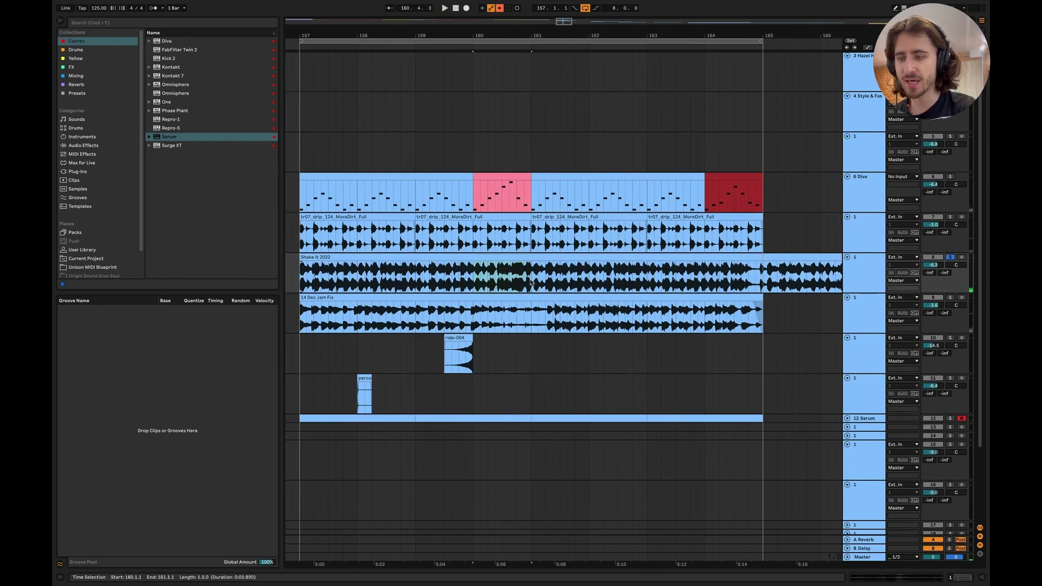
{"action": "left_click", "coordinate": [479, 282]}
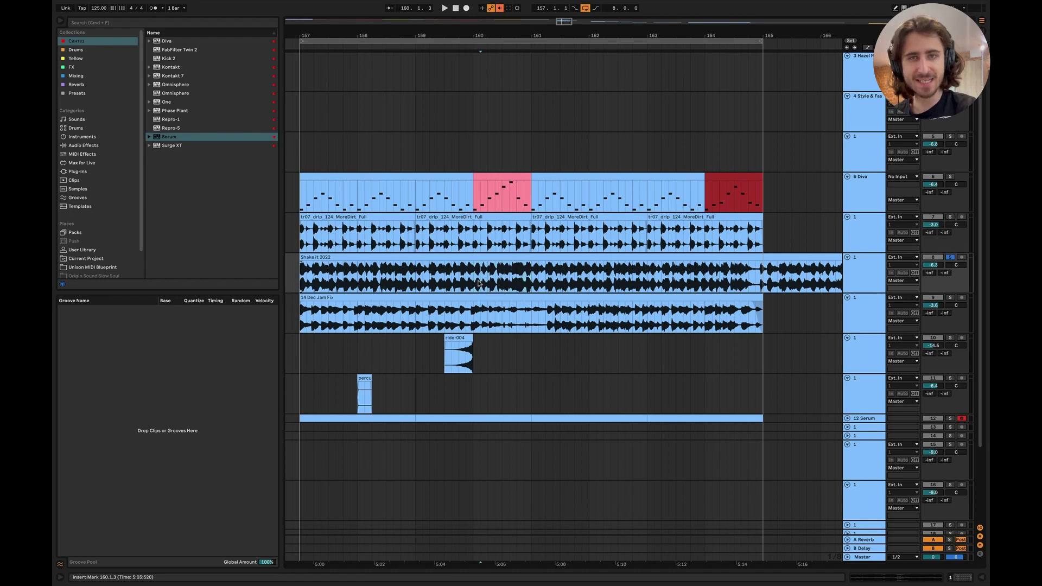
{"action": "key", "text": "space"}
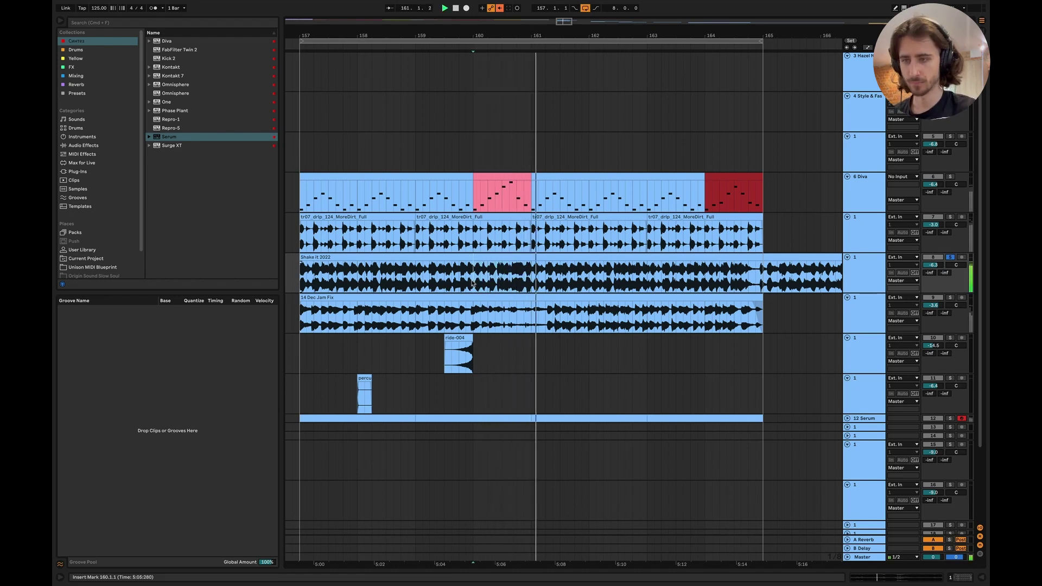
{"action": "scroll", "coordinate": [473, 283], "scroll_direction": "right", "scroll_amount": 2}
{"action": "scroll", "coordinate": [473, 283], "scroll_direction": "down", "scroll_amount": 3}
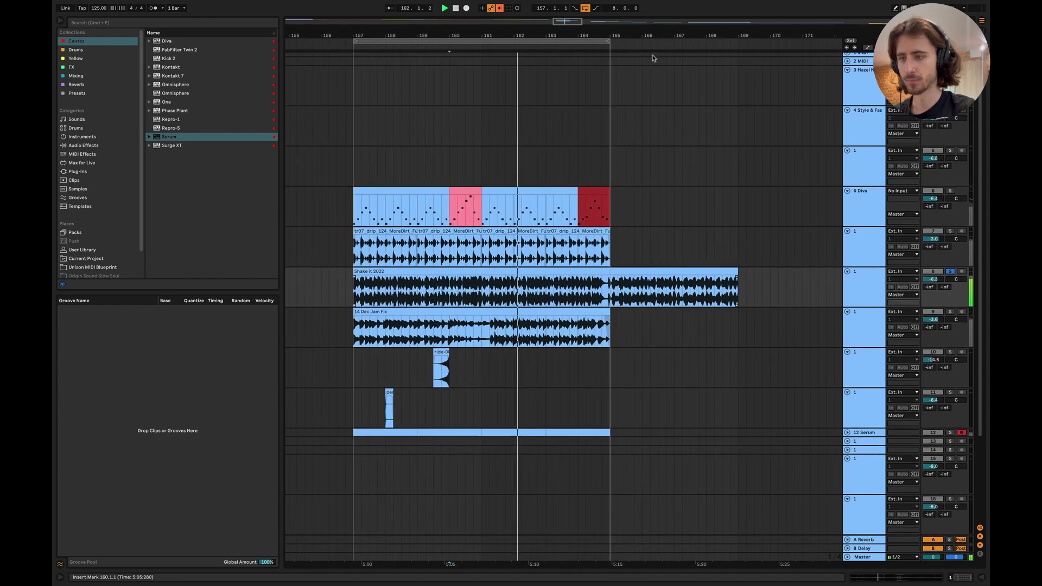
Turn off the arrangement loop to play Shake It 2022 past bar 165, and select the Diva track's pink clip at bar 160
{"action": "key", "text": "super+l"}
{"action": "scroll", "coordinate": [585, 189], "scroll_direction": "up", "scroll_amount": 5}
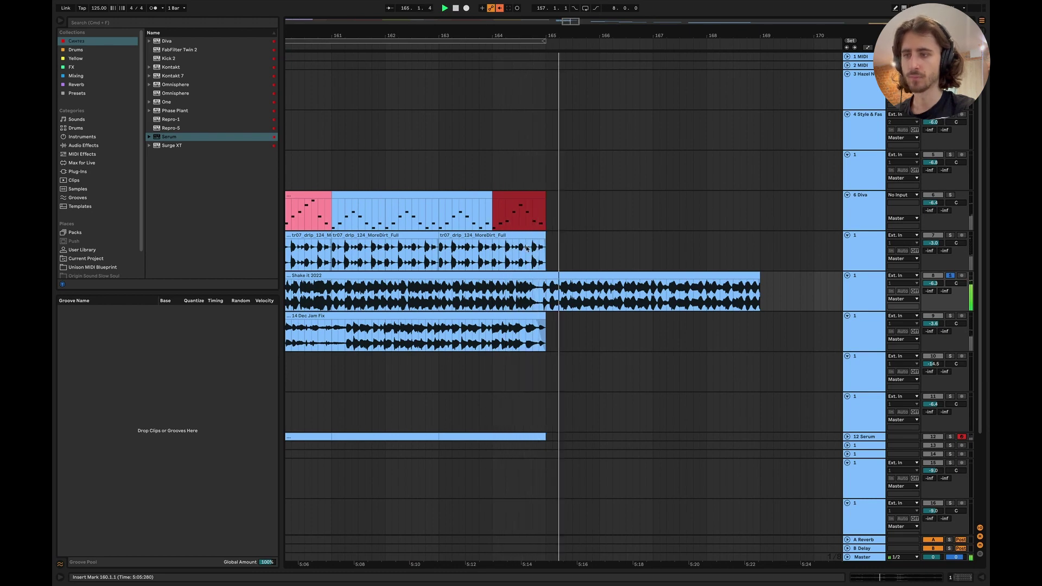
{"action": "scroll", "coordinate": [541, 226], "scroll_direction": "down", "scroll_amount": 5}
{"action": "key", "text": "space"}
{"action": "left_click", "coordinate": [433, 194]}
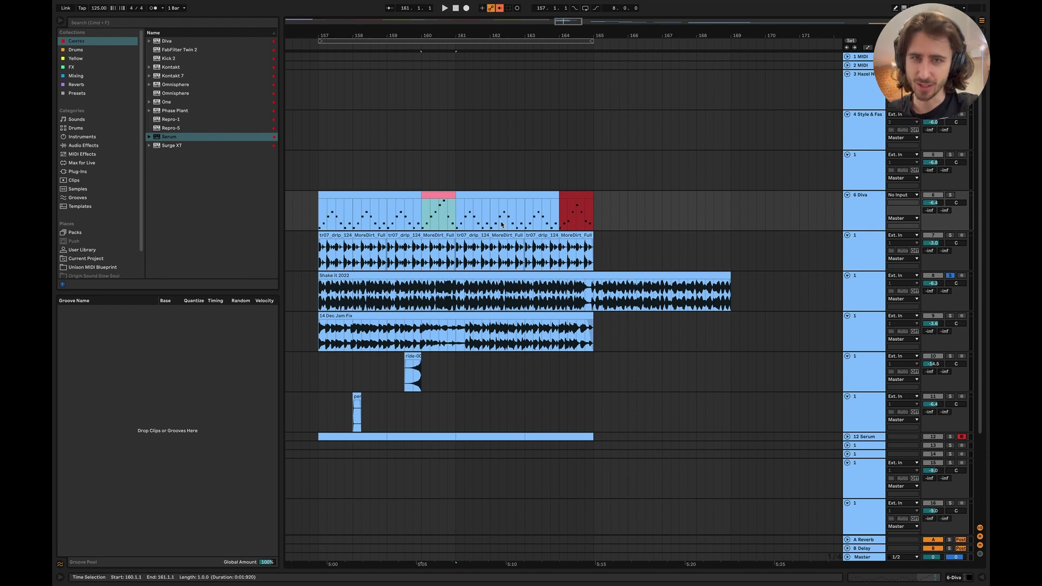
Switch to the Keynote presentation and show the "How to use micro FX?" slide
{"action": "key", "text": "super+Tab"}
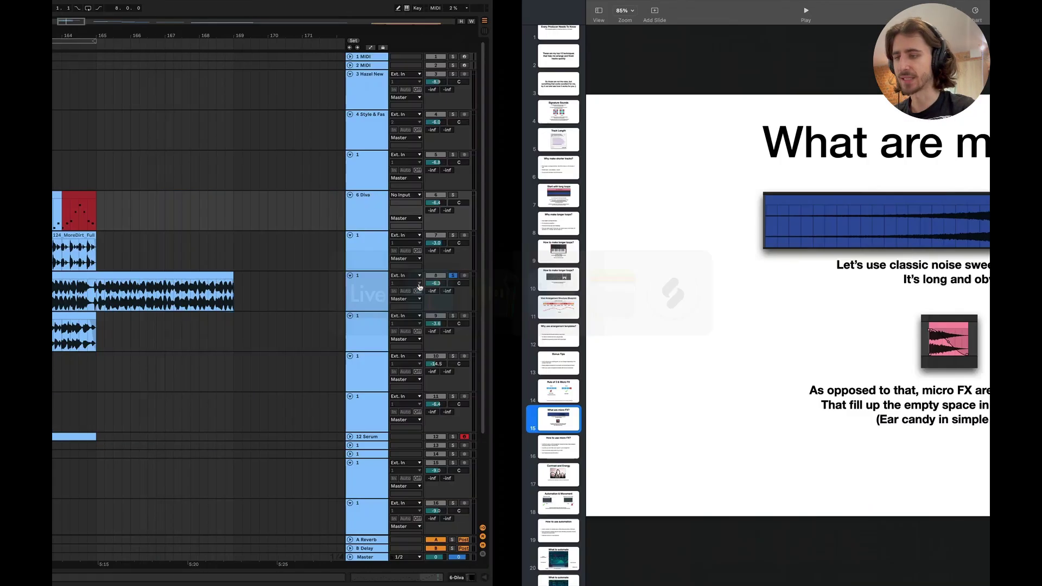
{"action": "key", "text": "Down"}
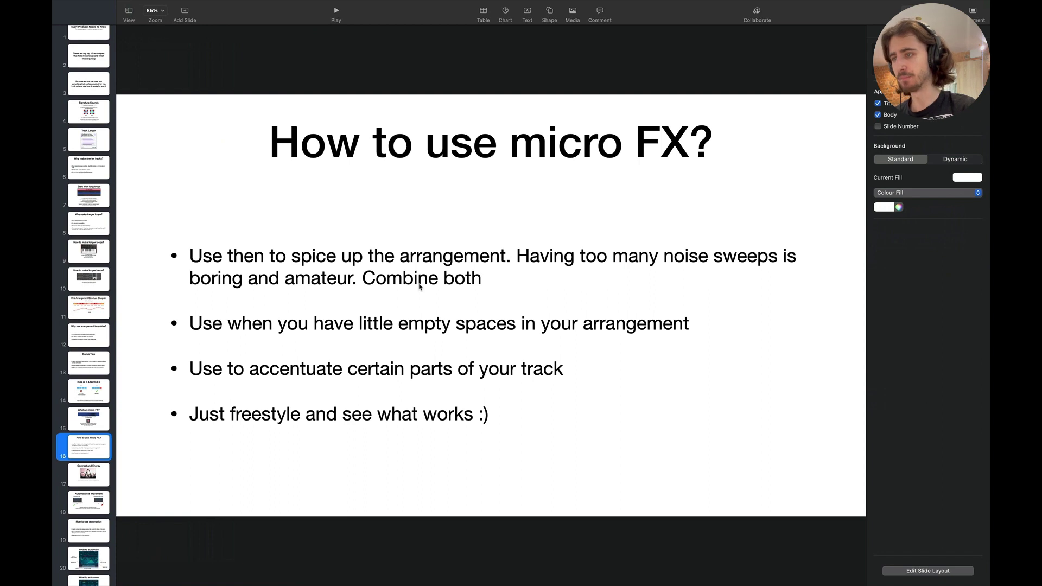
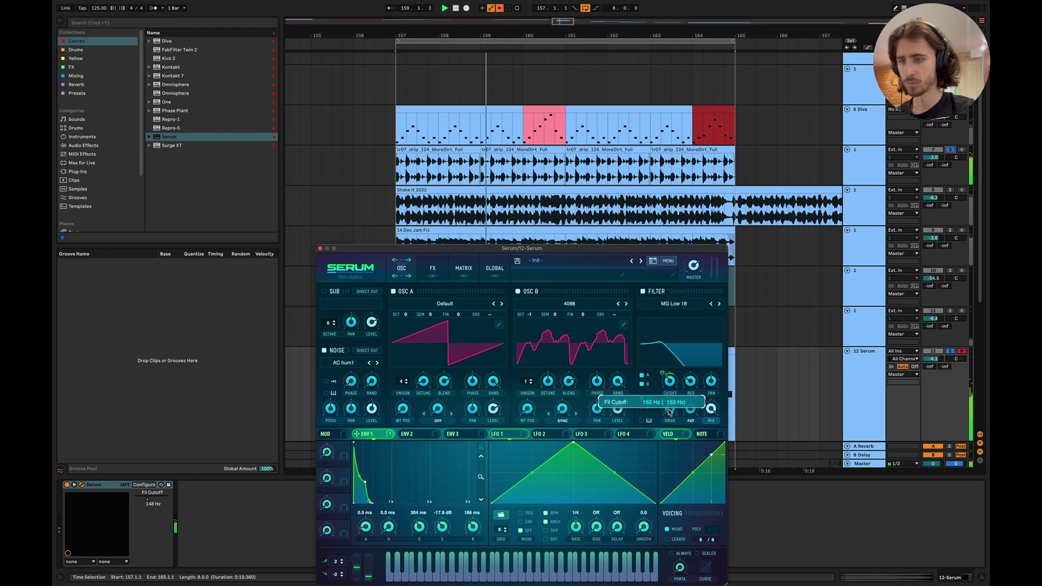
Switch the Reverb and Delay returns to pre-fader and raise the Serum track's sends to both
{"action": "left_click", "coordinate": [960, 446]}
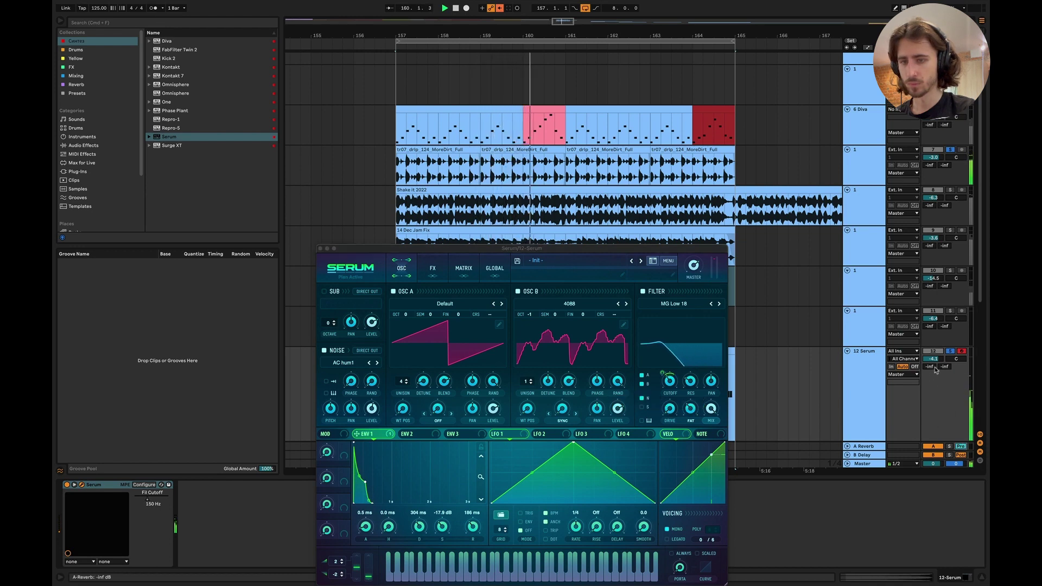
{"action": "left_click", "coordinate": [960, 454]}
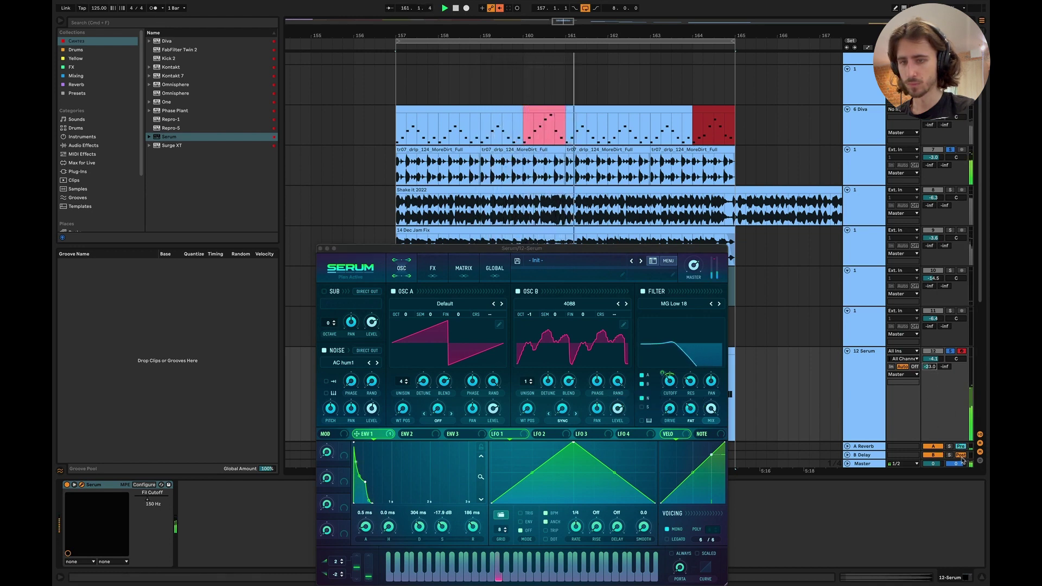
{"action": "key", "text": "space"}
{"action": "left_click_drag", "start_coordinate": [944, 367], "coordinate": [944, 349]}
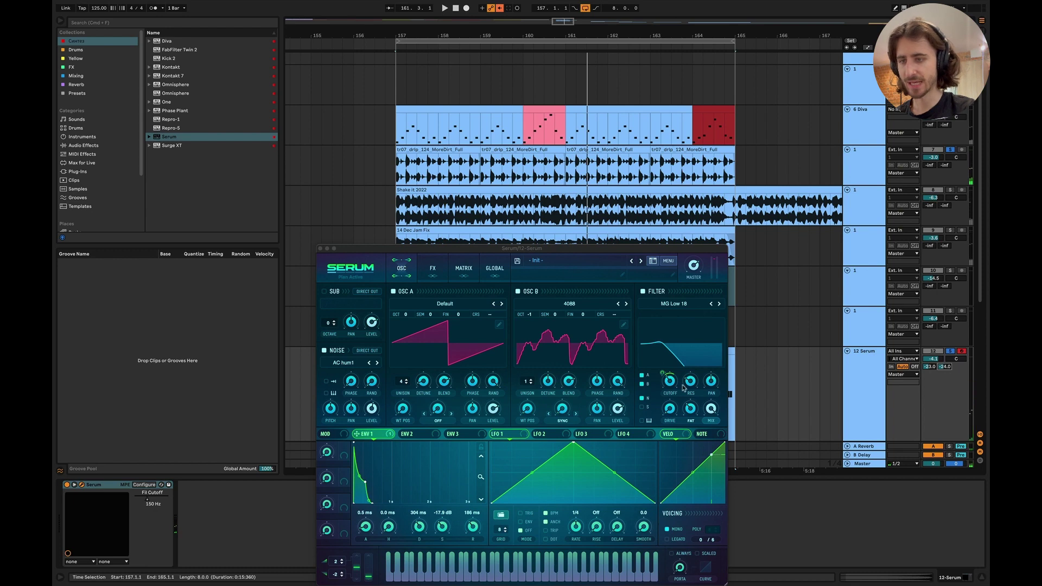
Audition Serum's filter cutoff movement during playback, ending at 122 Hz, and reposition the Serum window over the arrangement
{"action": "left_click_drag", "start_coordinate": [670, 382], "coordinate": [687, 407]}
{"action": "key", "text": "space"}
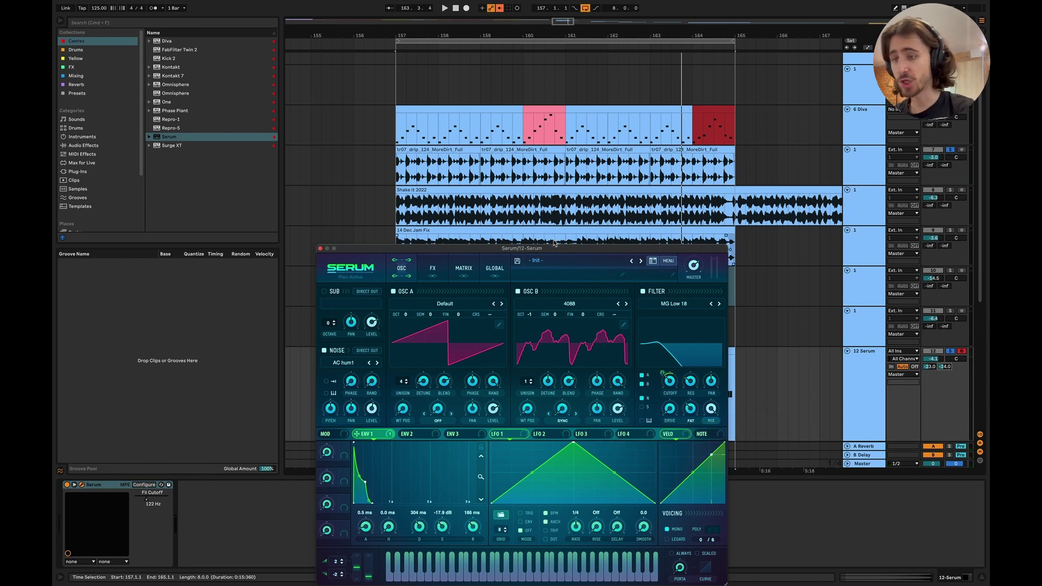
{"action": "left_click_drag", "start_coordinate": [559, 251], "coordinate": [561, 153]}
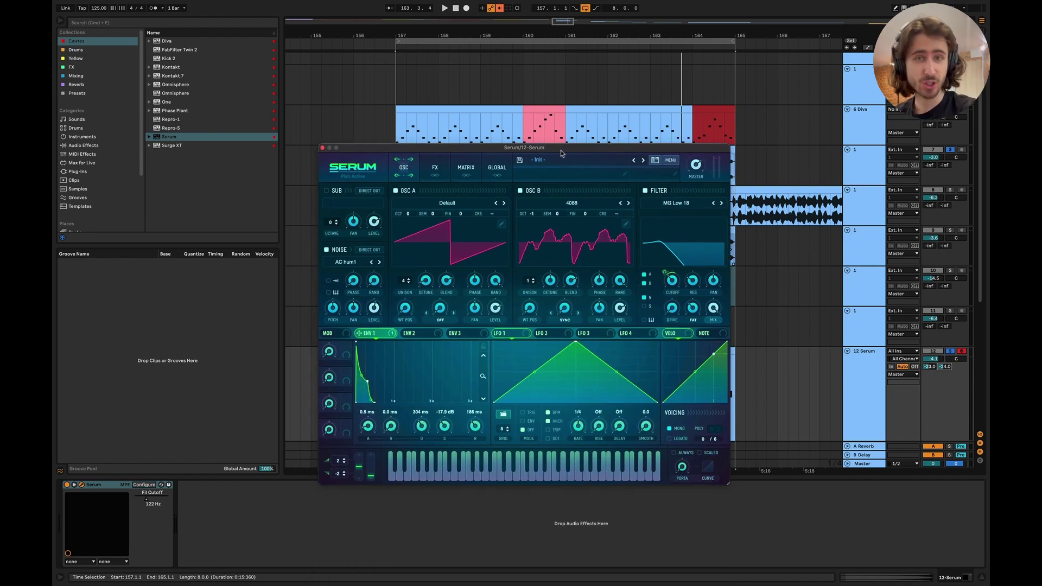
Switch to the Keynote presentation and go through the automation slides up to the first "What to automate" slide
{"action": "key", "text": "super+Tab"}
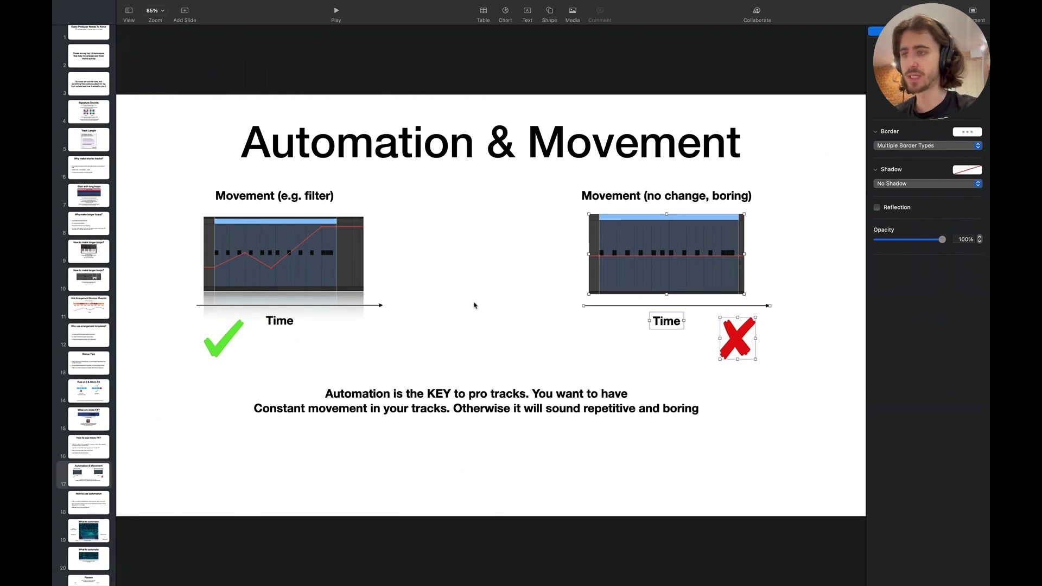
{"action": "left_click", "coordinate": [192, 455]}
{"action": "key", "text": "Down"}
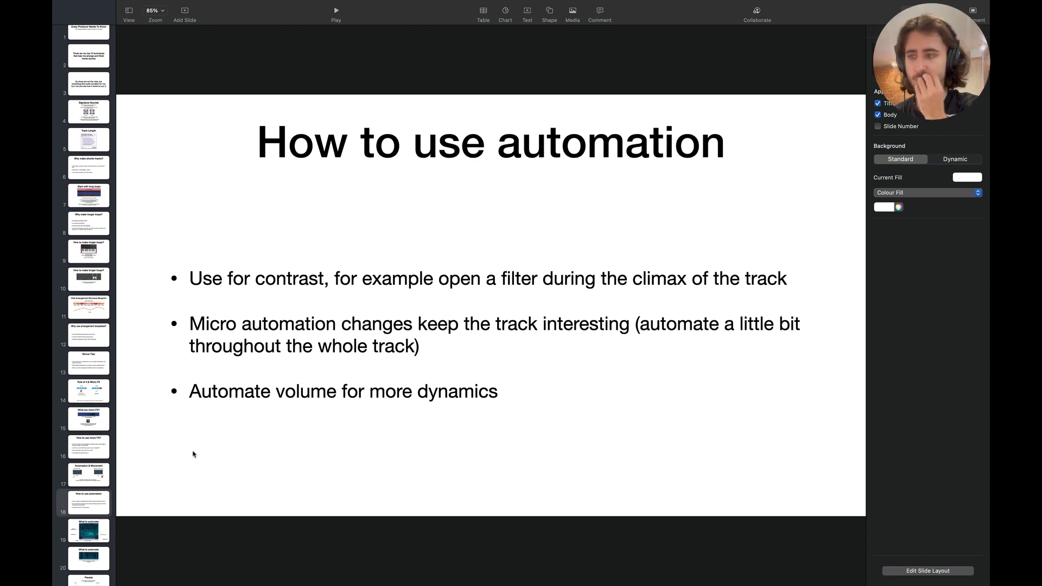
{"action": "key", "text": "Down"}
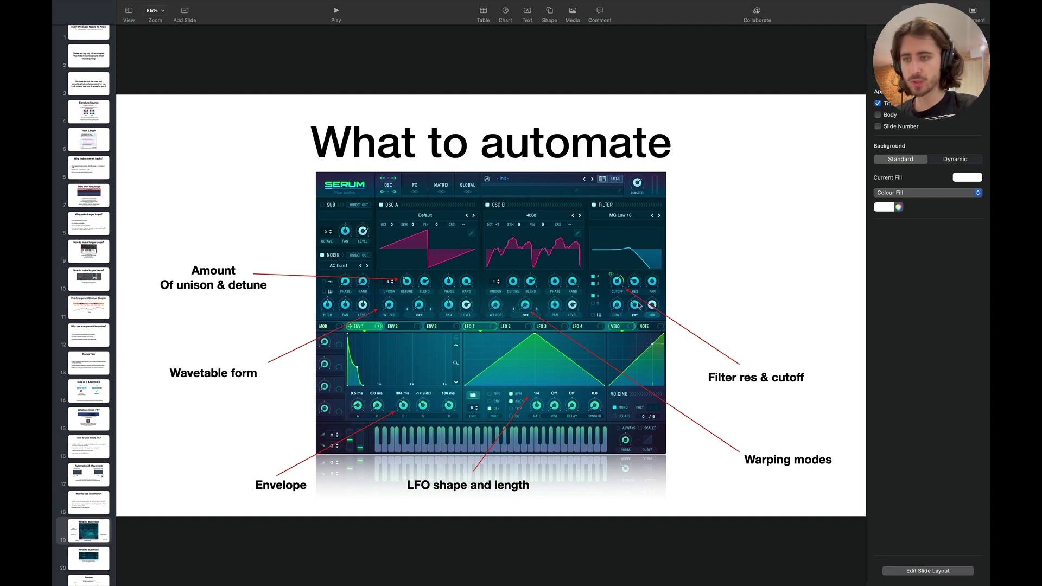
Switch back to Ableton Live, move the Serum window clear of the clips' start and play the loop from bar 157
{"action": "key", "text": "super+Tab"}
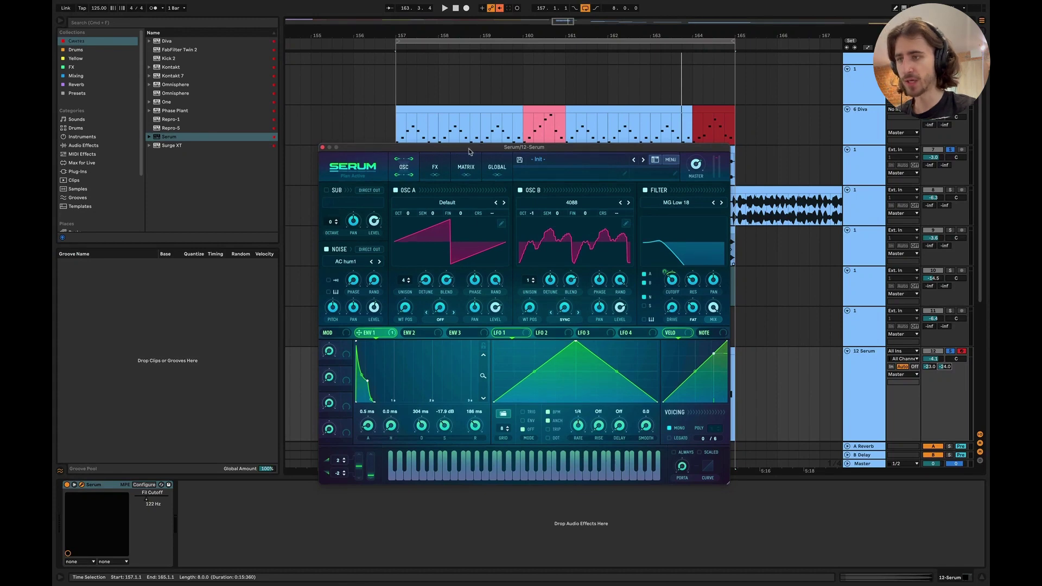
{"action": "left_click_drag", "start_coordinate": [468, 148], "coordinate": [784, 163]}
{"action": "left_click", "coordinate": [398, 384]}
{"action": "key", "text": "space"}
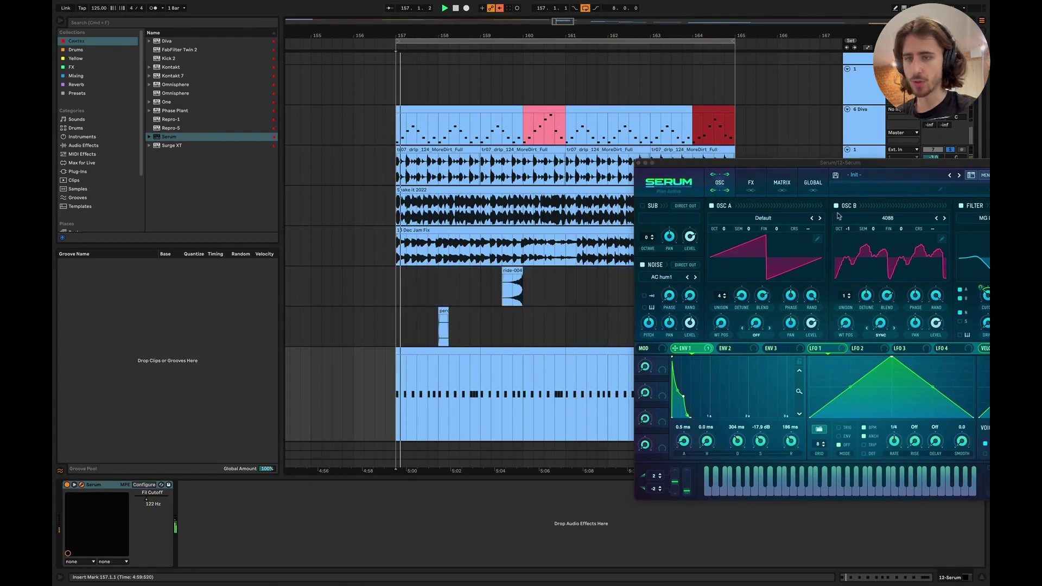
{"action": "left_click_drag", "start_coordinate": [847, 163], "coordinate": [705, 163]}
Raise Serum's filter cutoff to 1521 Hz, lengthen Envelope 1 to 738 ms decay and 1.44 s release, and increase Oscillator B's sync warp
{"action": "left_click_drag", "start_coordinate": [846, 296], "coordinate": [845, 279]}
{"action": "left_click_drag", "start_coordinate": [595, 437], "coordinate": [599, 452]}
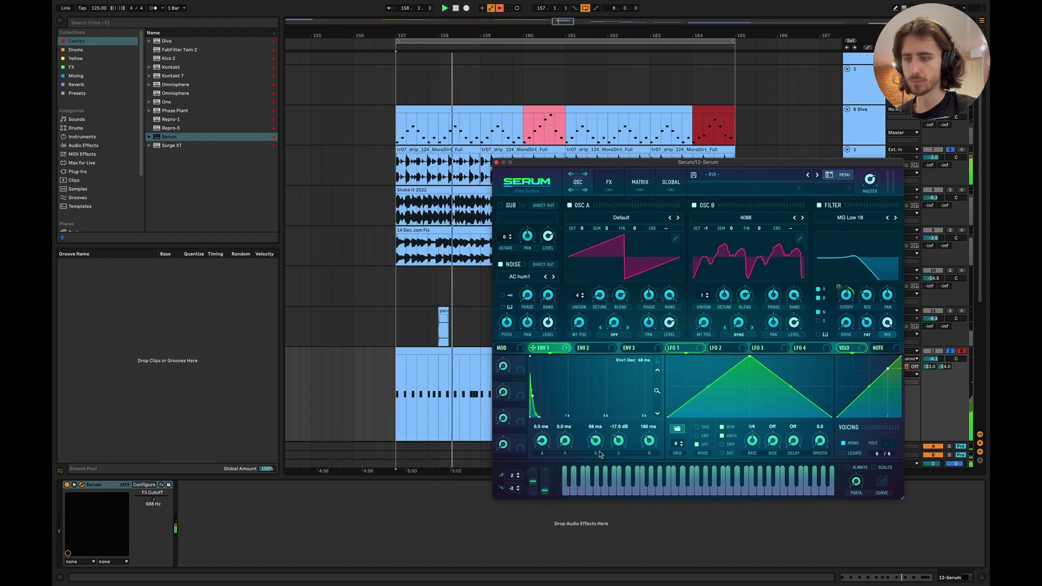
{"action": "left_click_drag", "start_coordinate": [599, 452], "coordinate": [652, 423]}
{"action": "left_click_drag", "start_coordinate": [846, 295], "coordinate": [840, 285]}
{"action": "left_click_drag", "start_coordinate": [548, 325], "coordinate": [547, 318]}
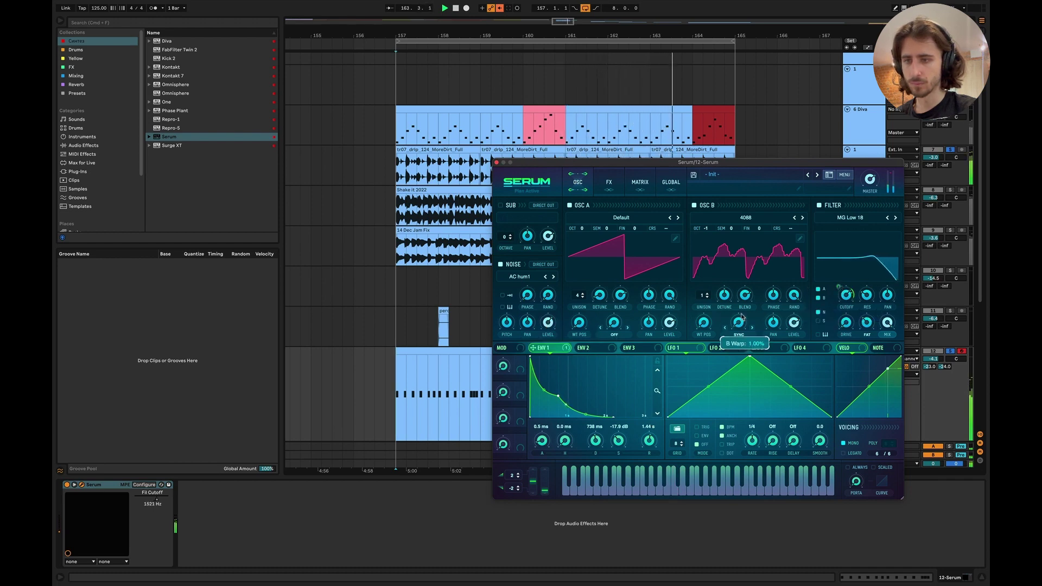
{"action": "left_click_drag", "start_coordinate": [746, 298], "coordinate": [754, 269]}
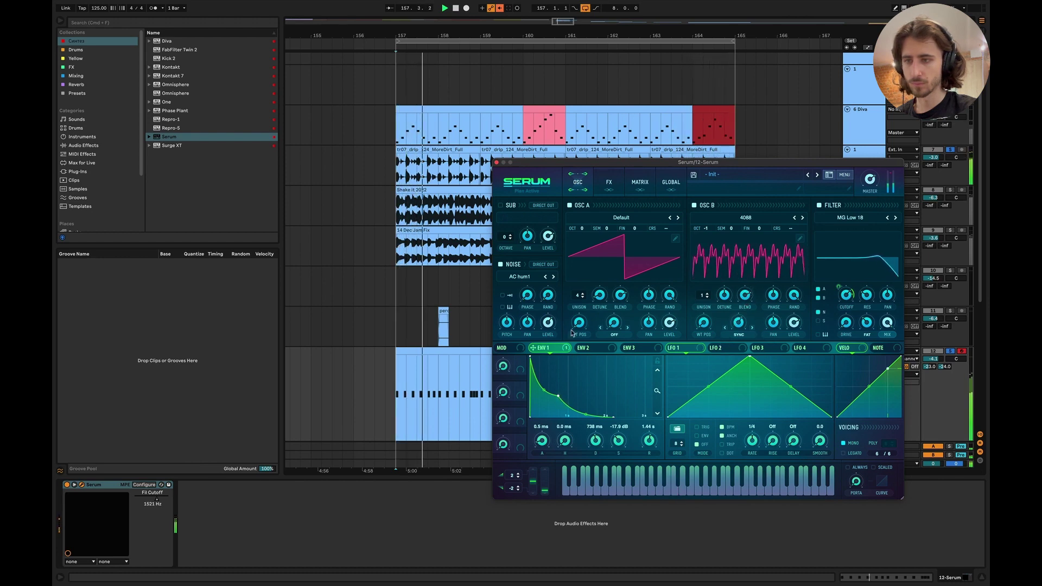
Step Oscillator A's warp mode through the bend options to Bend +/- and play the loop again
{"action": "left_click", "coordinate": [627, 327]}
{"action": "key", "text": "space"}
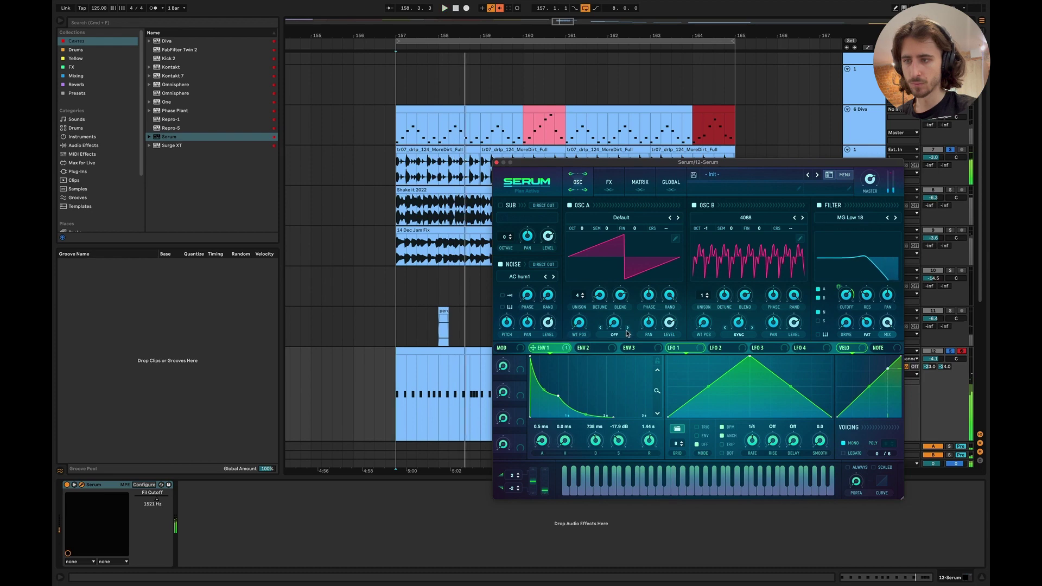
{"action": "left_click", "coordinate": [627, 327]}
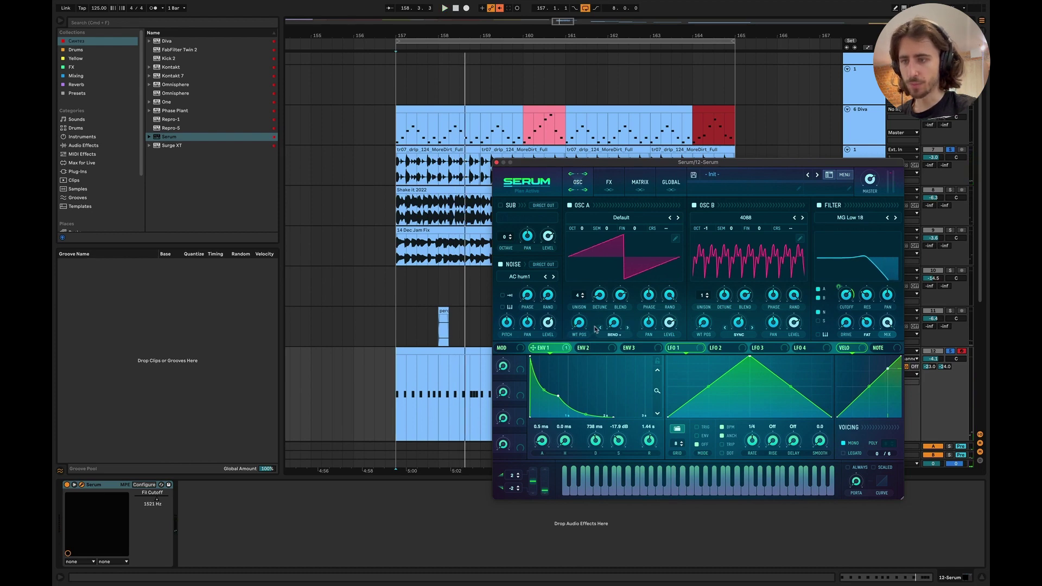
{"action": "key", "text": "space"}
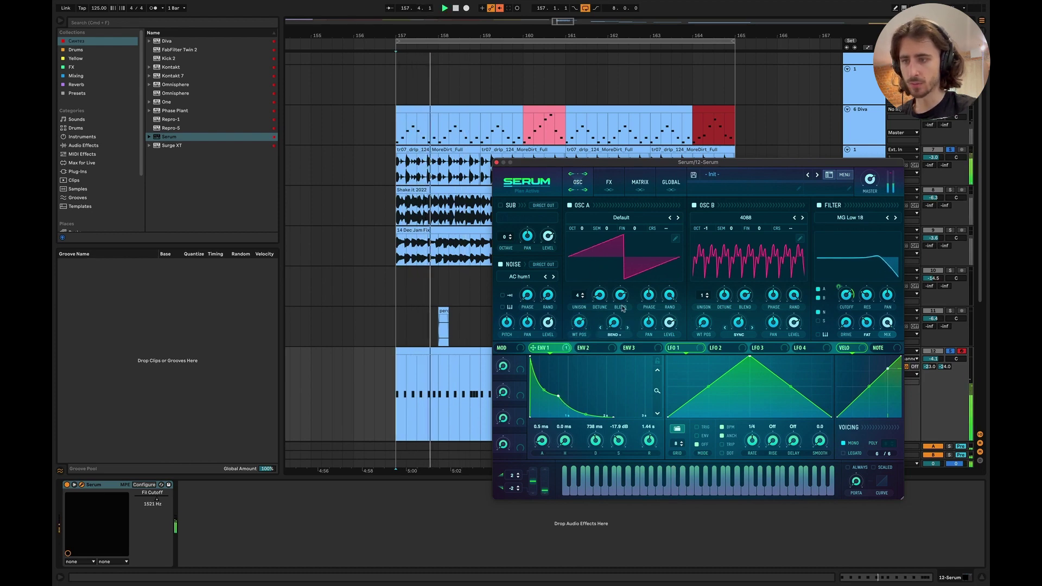
{"action": "left_click", "coordinate": [627, 327]}
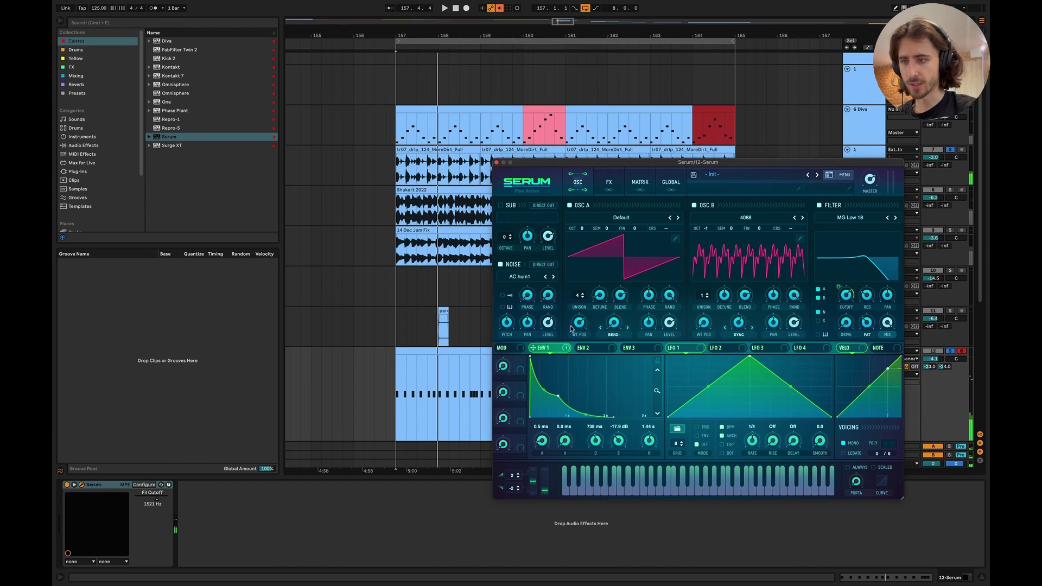
{"action": "left_click", "coordinate": [627, 327]}
{"action": "key", "text": "space"}
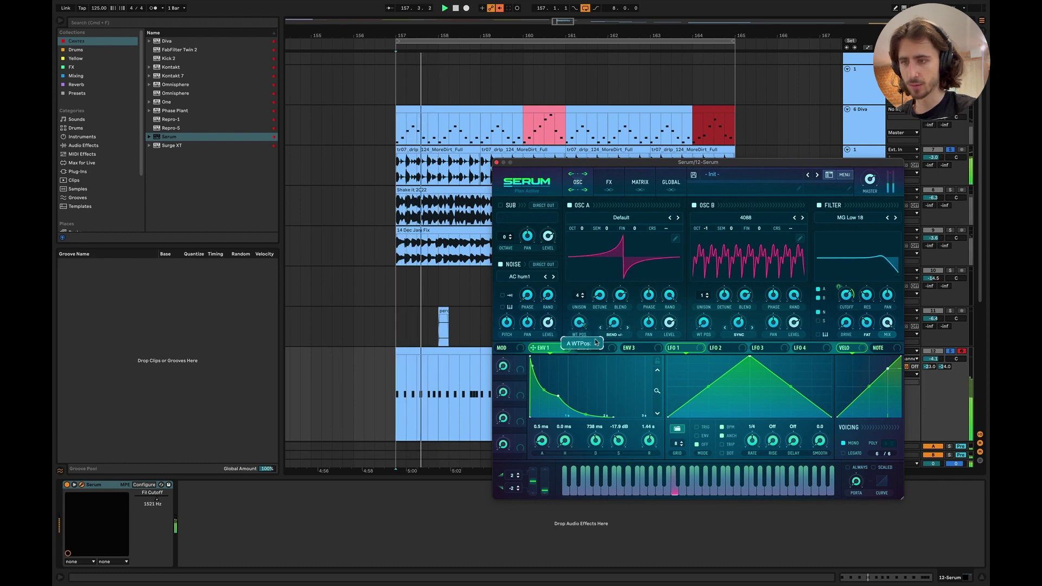
Load the 4088 wavetable in Oscillator A, change its wavetable position and Bend +/- amount, and turn off Oscillator B
{"action": "left_click", "coordinate": [678, 218]}
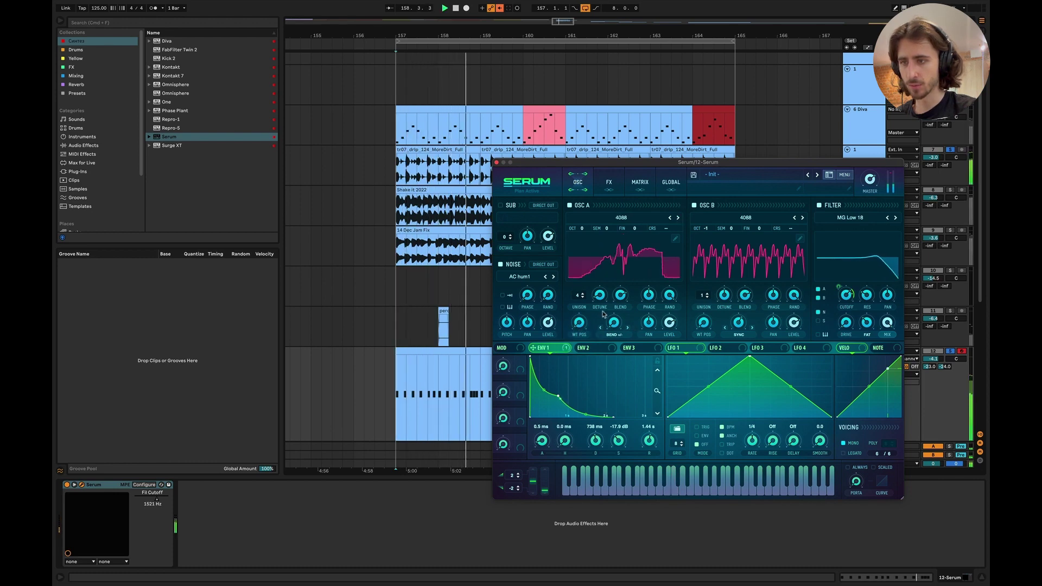
{"action": "left_click_drag", "start_coordinate": [579, 324], "coordinate": [590, 280]}
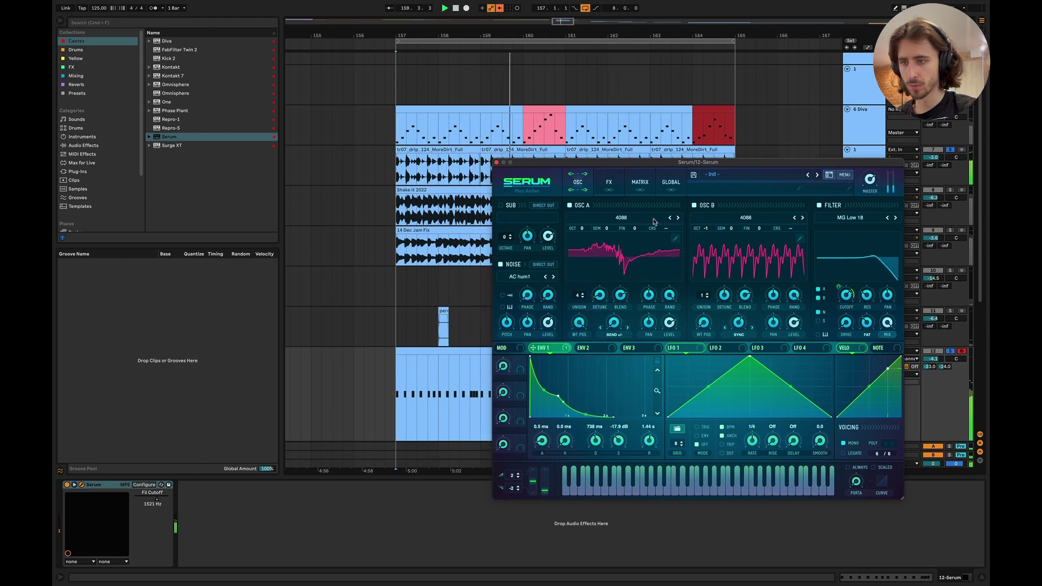
{"action": "left_click", "coordinate": [693, 206]}
{"action": "left_click_drag", "start_coordinate": [614, 324], "coordinate": [639, 313]}
Lower the filter cutoff to about 328 Hz and shorten Envelope 1 to a 332 ms decay and about 209 ms release
{"action": "left_click_drag", "start_coordinate": [871, 303], "coordinate": [854, 324]}
{"action": "key", "text": "space"}
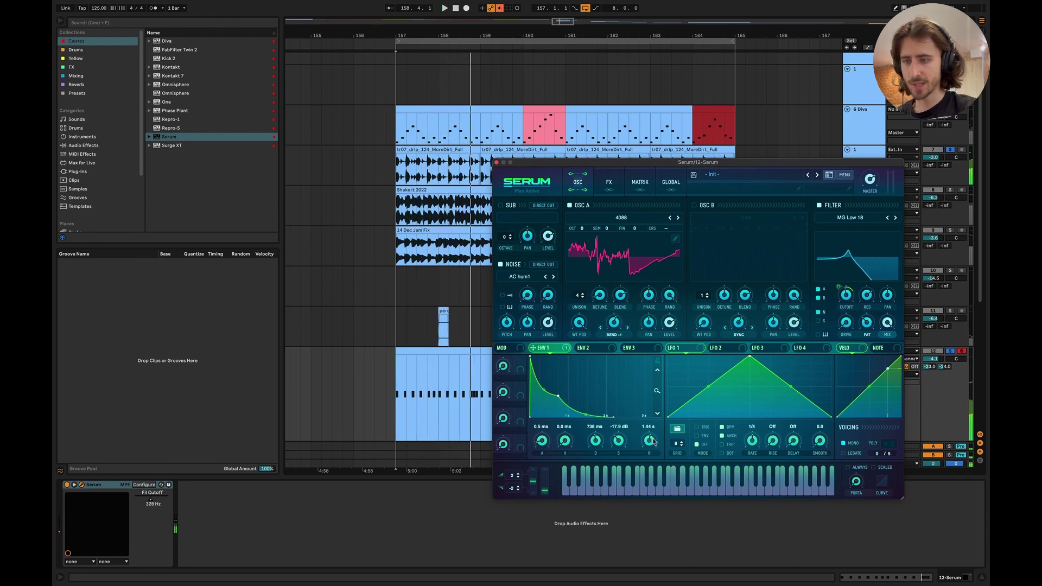
{"action": "left_click_drag", "start_coordinate": [652, 441], "coordinate": [656, 465]}
{"action": "left_click_drag", "start_coordinate": [596, 448], "coordinate": [599, 458]}
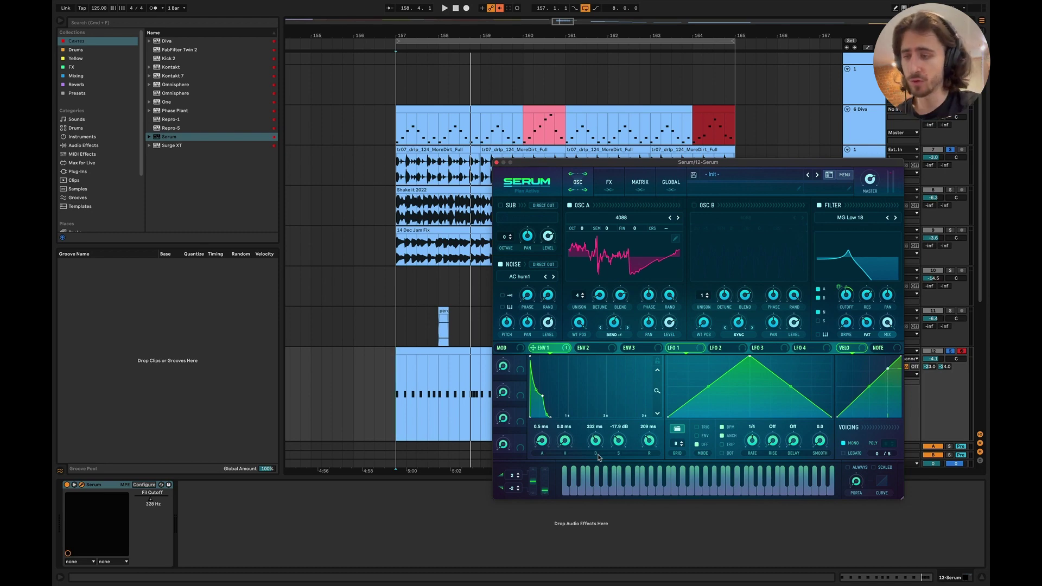
Play the loop from bar 157 and open Serum's filter cutoff to 630 Hz
{"action": "left_click_drag", "start_coordinate": [623, 167], "coordinate": [484, 443]}
{"action": "left_click", "coordinate": [399, 401]}
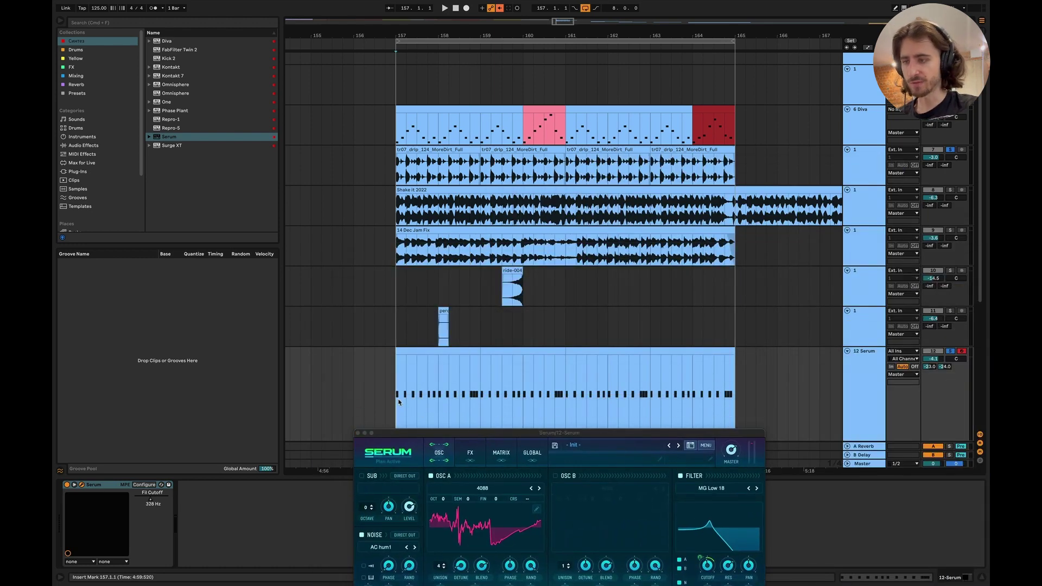
{"action": "left_click_drag", "start_coordinate": [668, 436], "coordinate": [616, 280]}
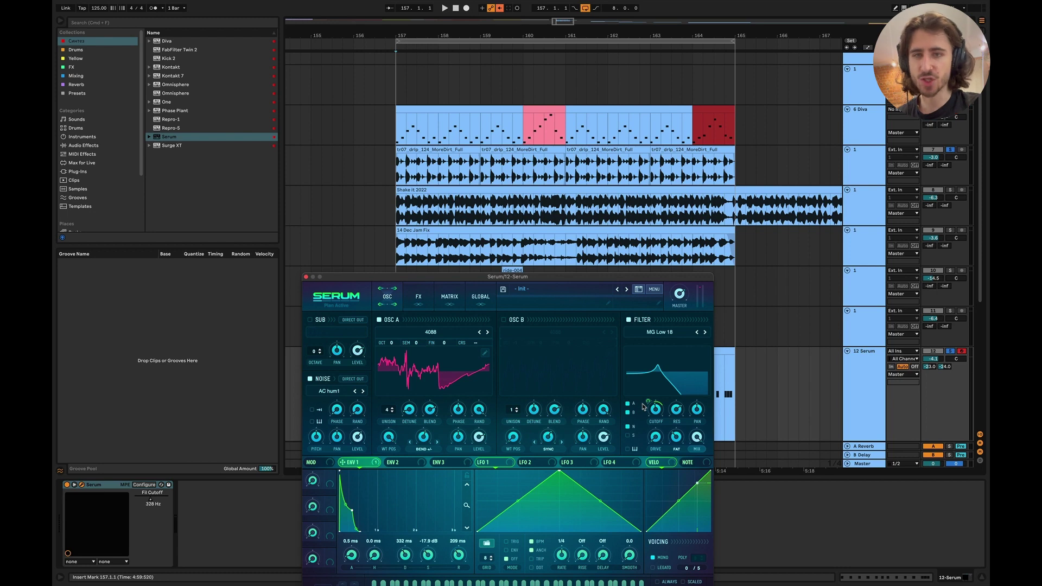
{"action": "left_click_drag", "start_coordinate": [649, 413], "coordinate": [640, 392]}
{"action": "key", "text": "space"}
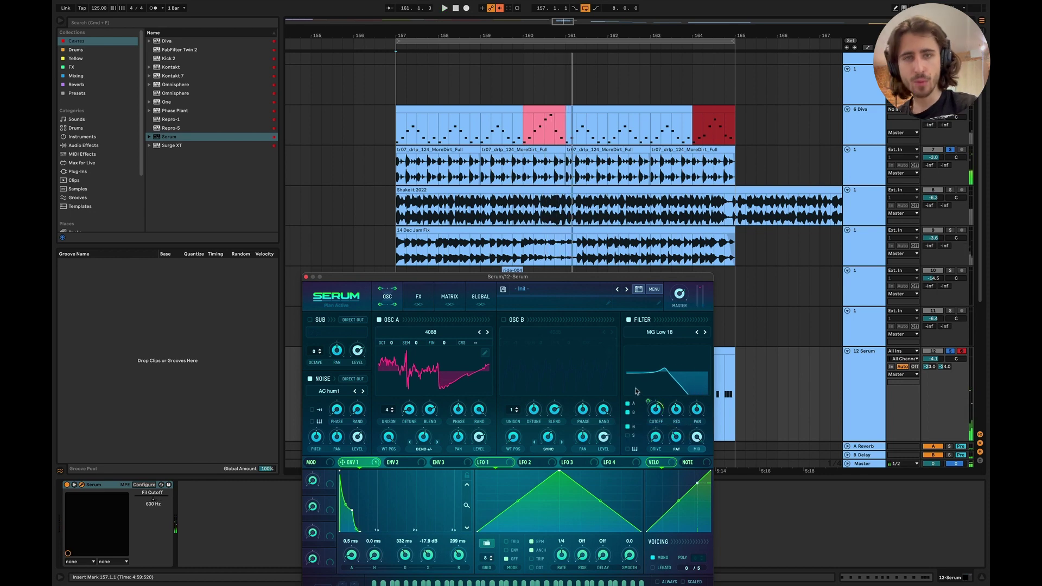
Close the Serum window and unfold the two tracks below the Serum track that hold clips 1 and 2
{"action": "left_click", "coordinate": [304, 277]}
{"action": "scroll", "coordinate": [544, 279], "scroll_direction": "right", "scroll_amount": 5}
{"action": "scroll", "coordinate": [544, 279], "scroll_direction": "down", "scroll_amount": 10}
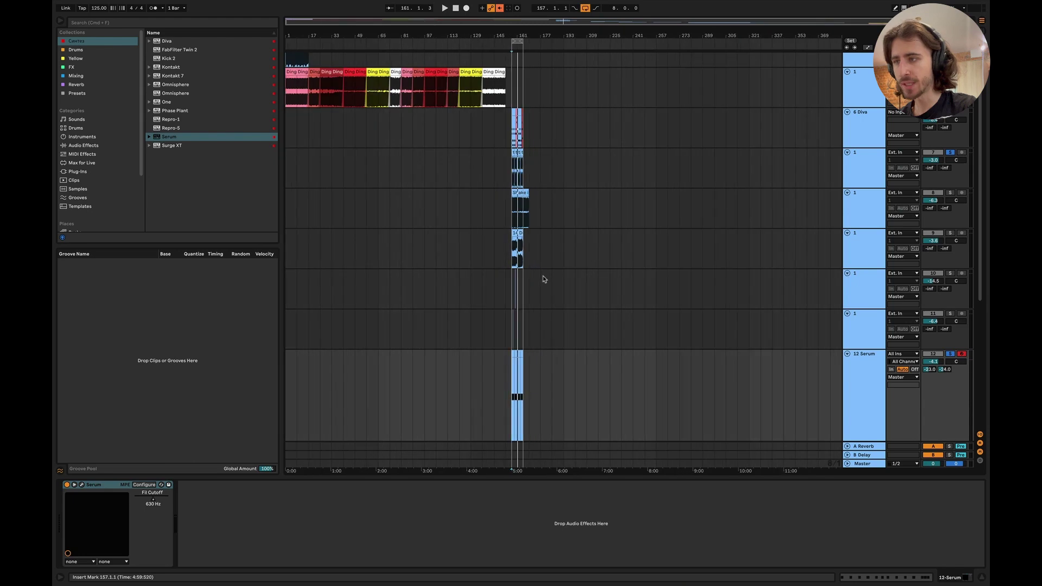
{"action": "scroll", "coordinate": [545, 279], "scroll_direction": "down", "scroll_amount": 8}
{"action": "scroll", "coordinate": [589, 329], "scroll_direction": "up", "scroll_amount": 5}
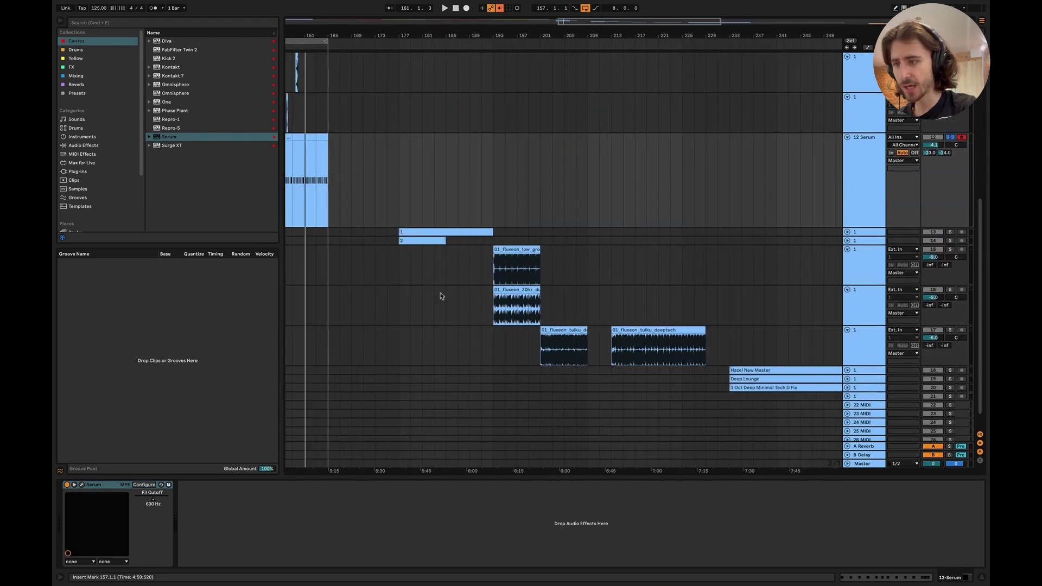
{"action": "scroll", "coordinate": [441, 296], "scroll_direction": "up", "scroll_amount": 3}
{"action": "left_click", "coordinate": [847, 228]}
{"action": "scroll", "coordinate": [809, 292], "scroll_direction": "left", "scroll_amount": 3}
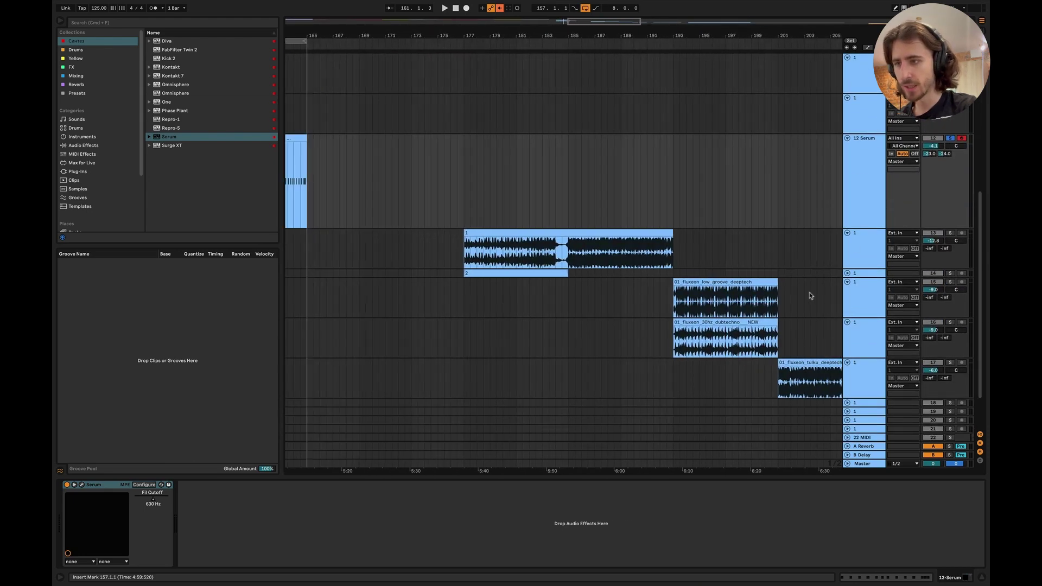
{"action": "left_click", "coordinate": [846, 275]}
{"action": "scroll", "coordinate": [460, 281], "scroll_direction": "left", "scroll_amount": 4}
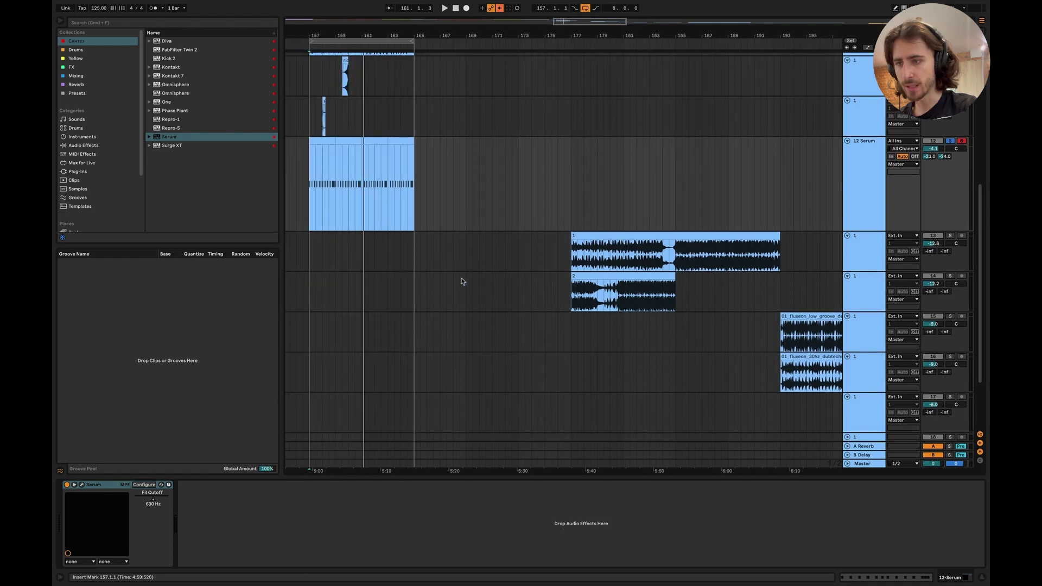
Solo the track holding clip 1, play it from bar 185, and hide the device view
{"action": "scroll", "coordinate": [460, 281], "scroll_direction": "right", "scroll_amount": 2}
{"action": "left_click", "coordinate": [612, 263]}
{"action": "left_click", "coordinate": [950, 170]}
{"action": "key", "text": "space"}
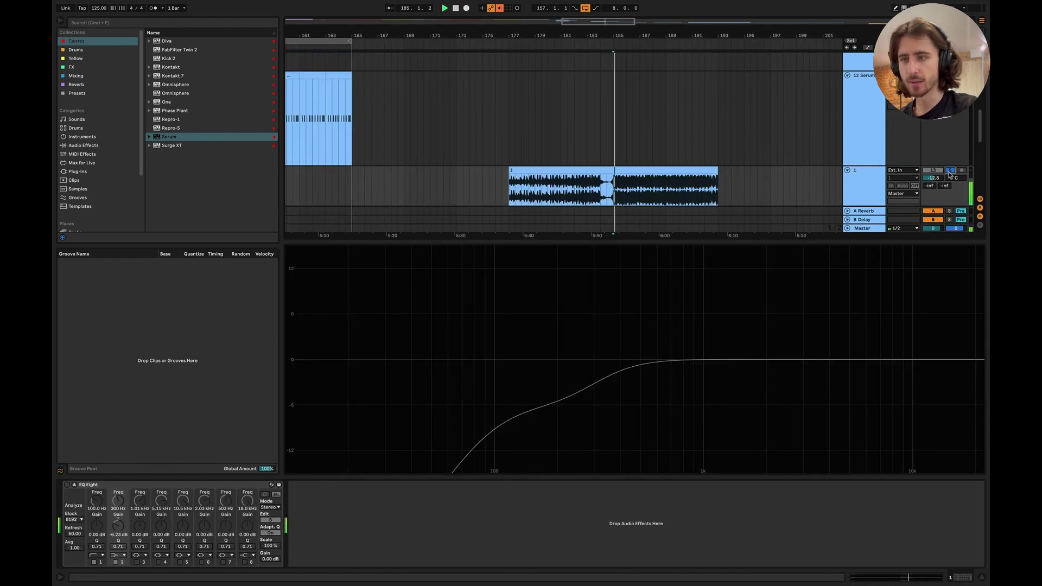
{"action": "left_click", "coordinate": [971, 576]}
{"action": "scroll", "coordinate": [688, 337], "scroll_direction": "right", "scroll_amount": 3}
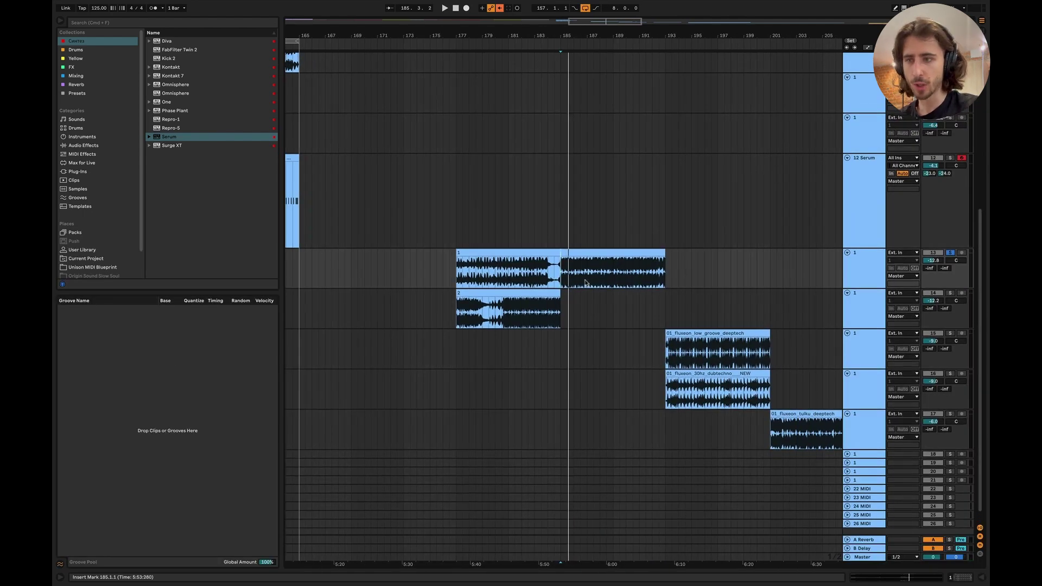
Extend clip 1 to bar 201.3 and play the soloed track past bar 192
{"action": "left_click_drag", "start_coordinate": [665, 253], "coordinate": [776, 254]}
{"action": "scroll", "coordinate": [775, 255], "scroll_direction": "right", "scroll_amount": 2}
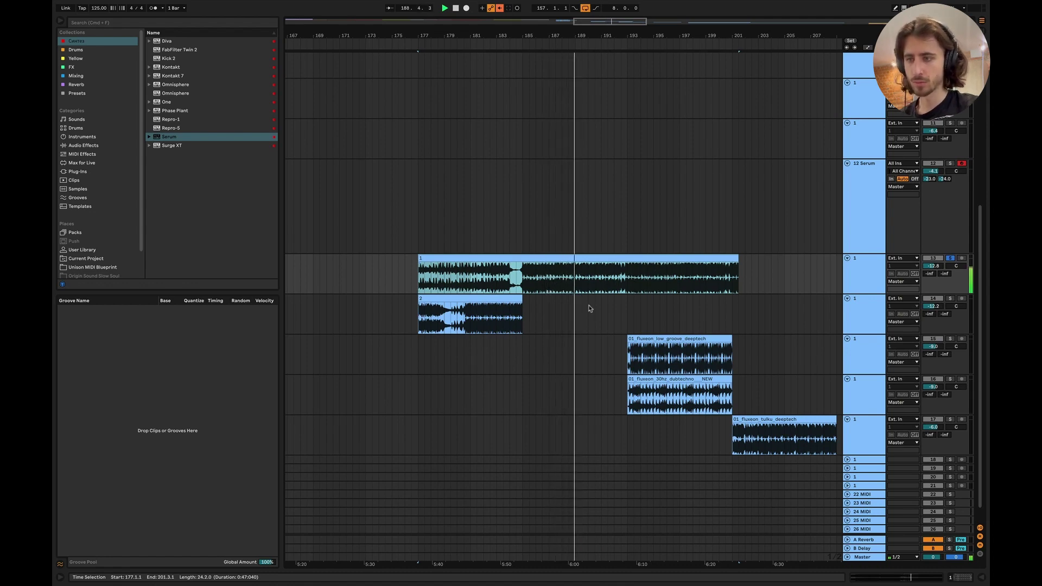
{"action": "scroll", "coordinate": [617, 305], "scroll_direction": "right", "scroll_amount": 2}
{"action": "scroll", "coordinate": [616, 305], "scroll_direction": "up", "scroll_amount": 1}
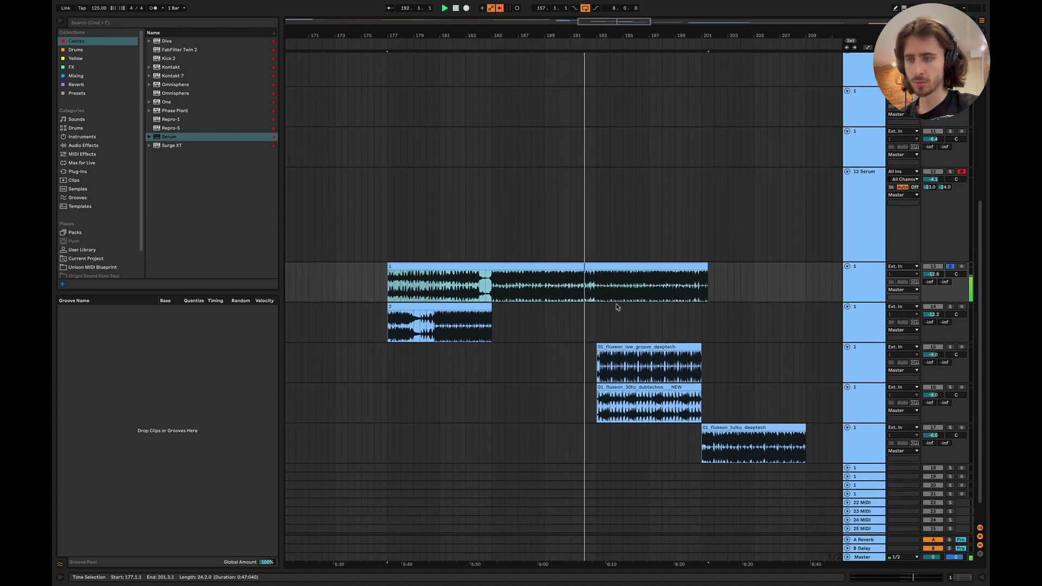
{"action": "scroll", "coordinate": [617, 307], "scroll_direction": "right", "scroll_amount": 5}
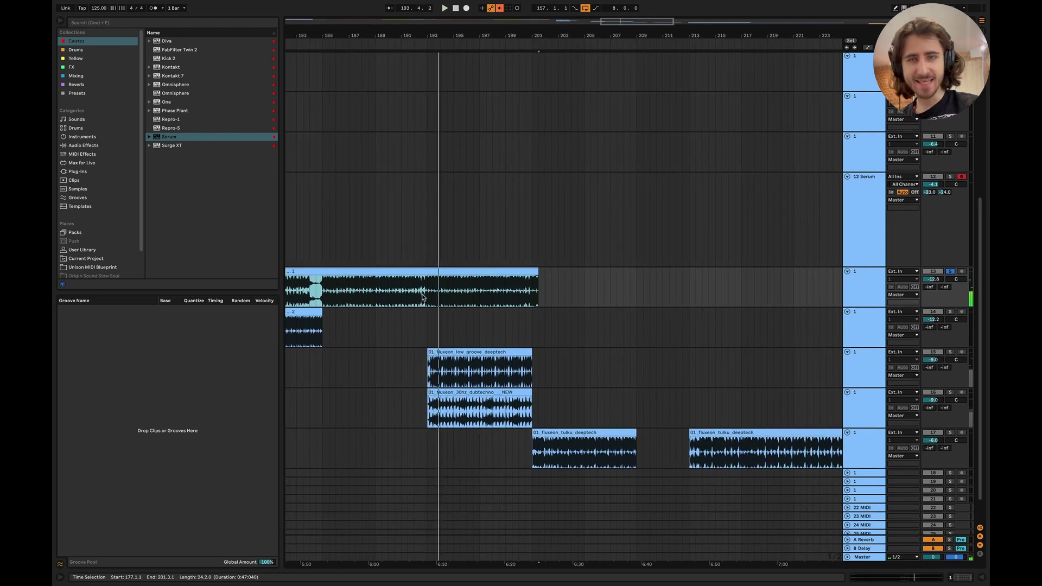
{"action": "scroll", "coordinate": [460, 302], "scroll_direction": "left", "scroll_amount": 5}
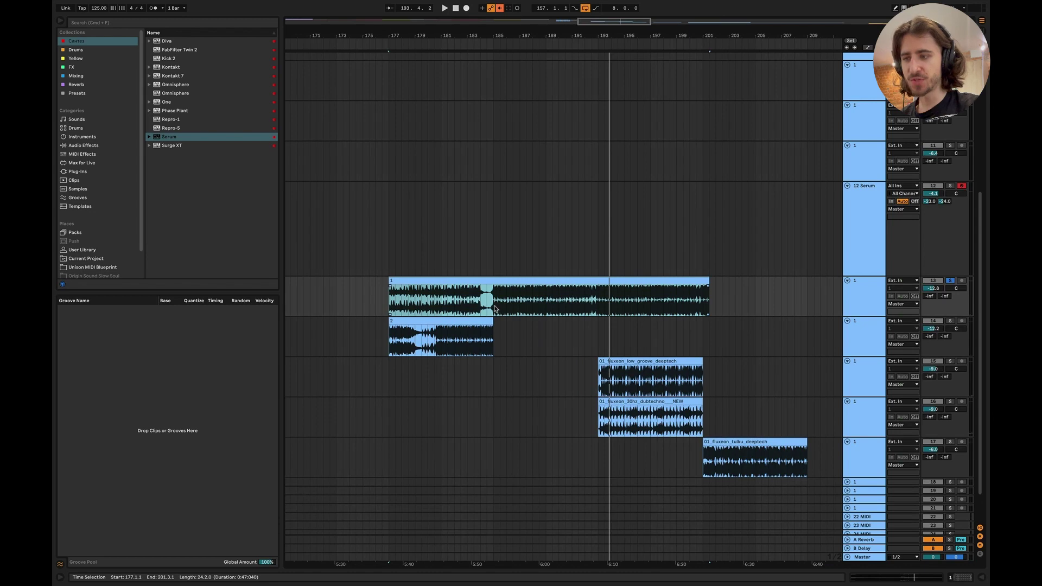
Mark bars 185 to 192 of clip 1 and place the insert marker at bar 185
{"action": "left_click", "coordinate": [494, 308]}
{"action": "left_click_drag", "start_coordinate": [494, 308], "coordinate": [578, 312]}
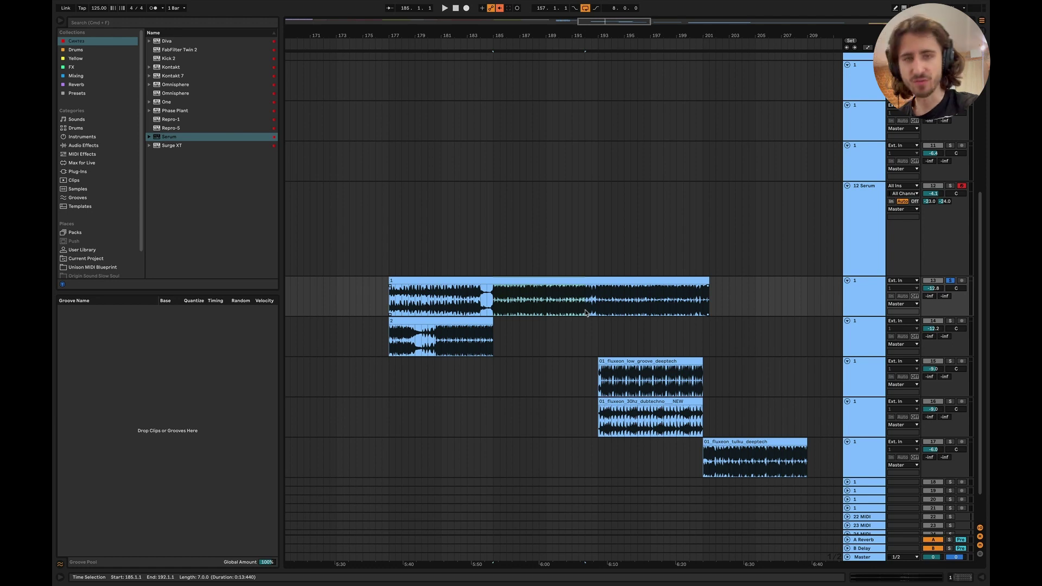
{"action": "left_click", "coordinate": [495, 312]}
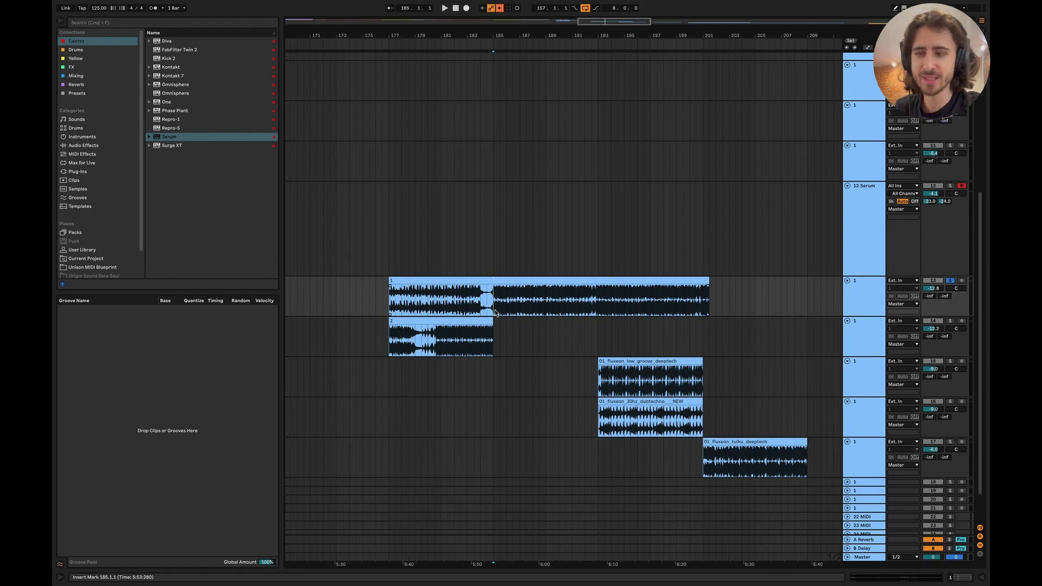
Bring the Serum clip at bar 157 back into view and show the What to automate slide about FX in Keynote
{"action": "scroll", "coordinate": [494, 313], "scroll_direction": "left", "scroll_amount": 10}
{"action": "scroll", "coordinate": [495, 313], "scroll_direction": "up", "scroll_amount": 3}
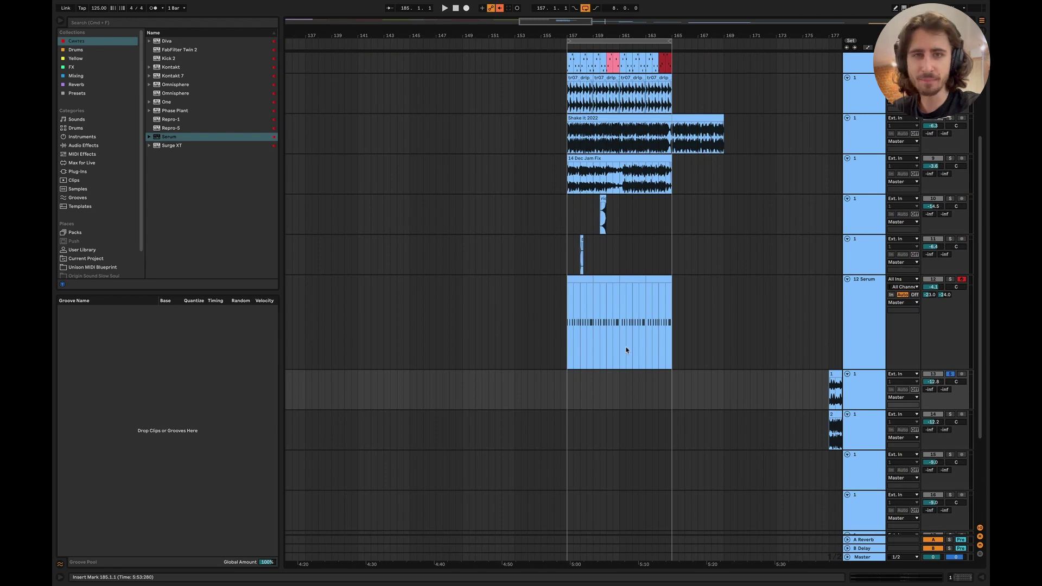
{"action": "scroll", "coordinate": [626, 350], "scroll_direction": "down", "scroll_amount": 2}
{"action": "scroll", "coordinate": [626, 350], "scroll_direction": "right", "scroll_amount": 2}
{"action": "scroll", "coordinate": [594, 318], "scroll_direction": "up", "scroll_amount": 5}
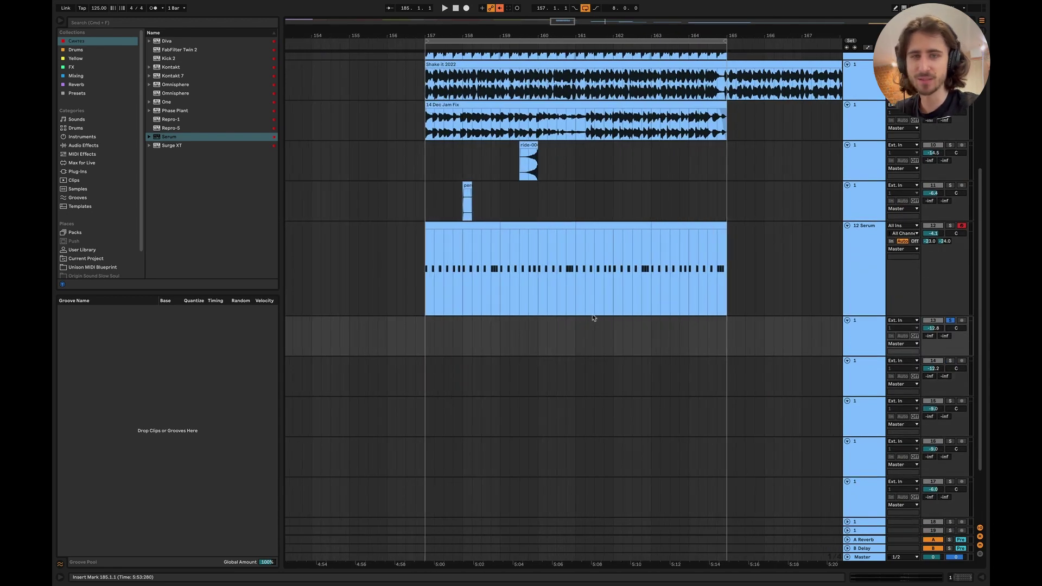
{"action": "scroll", "coordinate": [593, 318], "scroll_direction": "right", "scroll_amount": 2}
{"action": "scroll", "coordinate": [593, 318], "scroll_direction": "up", "scroll_amount": 1}
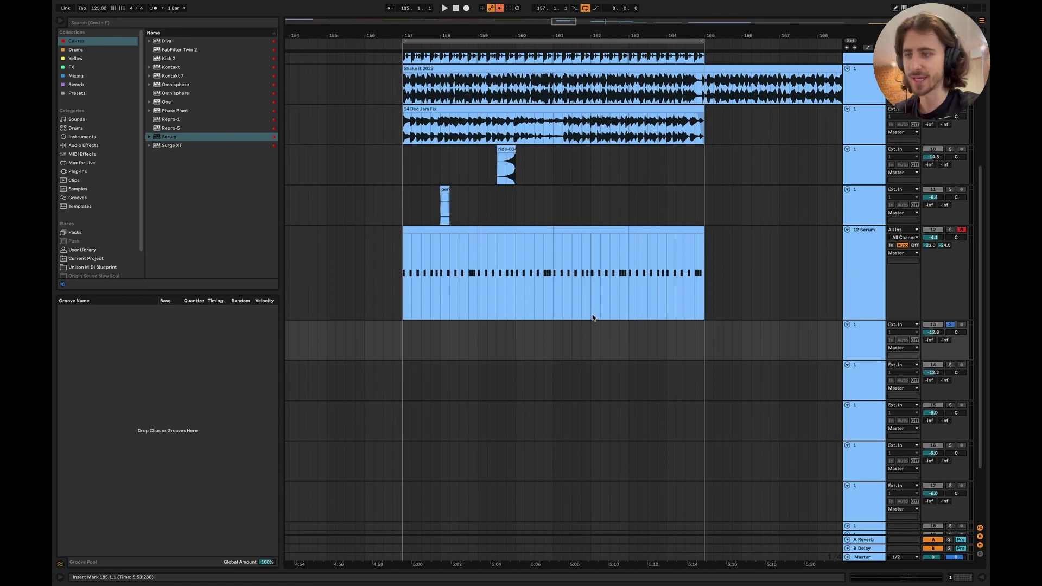
{"action": "key", "text": "super+Tab"}
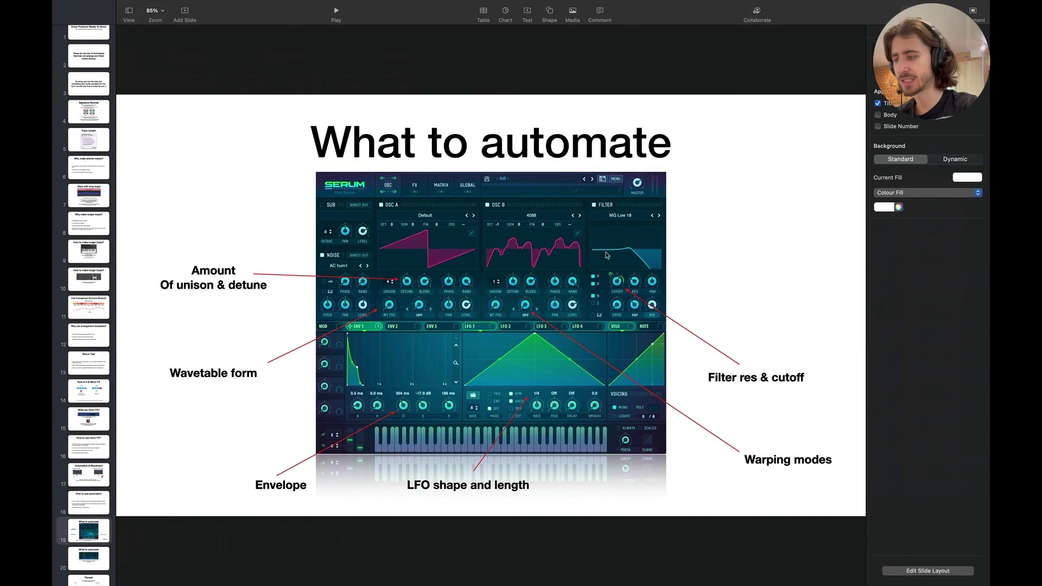
{"action": "key", "text": "Down"}
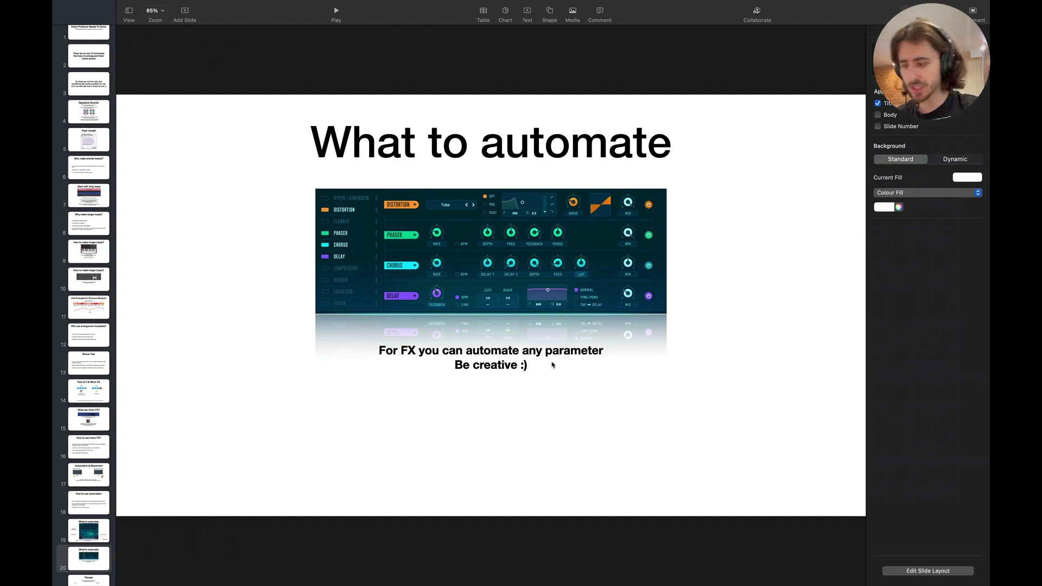
Return to Ableton Live, solo the Serum track, and open Serum's FX page
{"action": "key", "text": "super+Tab"}
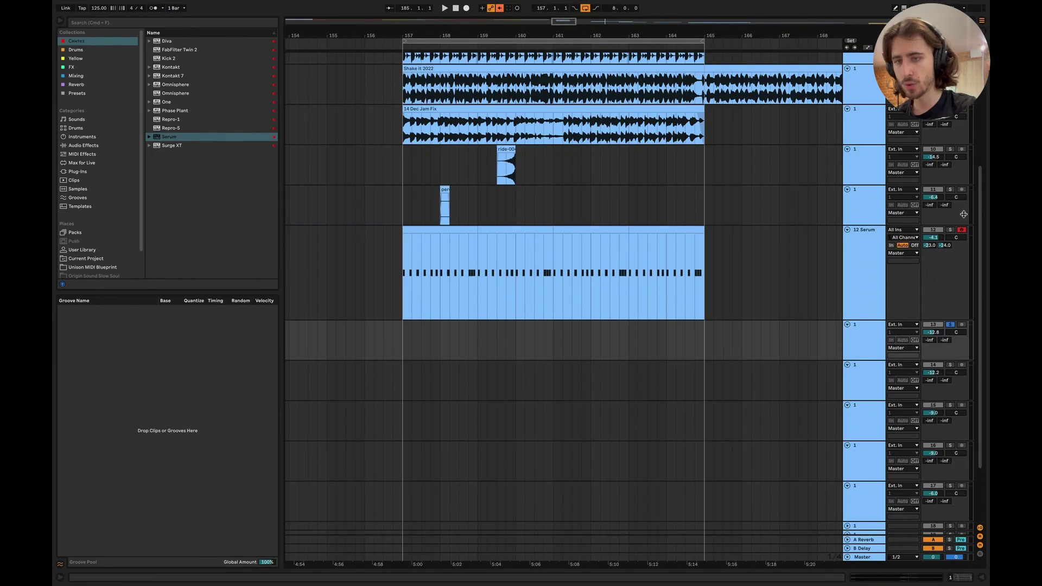
{"action": "left_click", "coordinate": [951, 230]}
{"action": "double_click", "coordinate": [856, 252]}
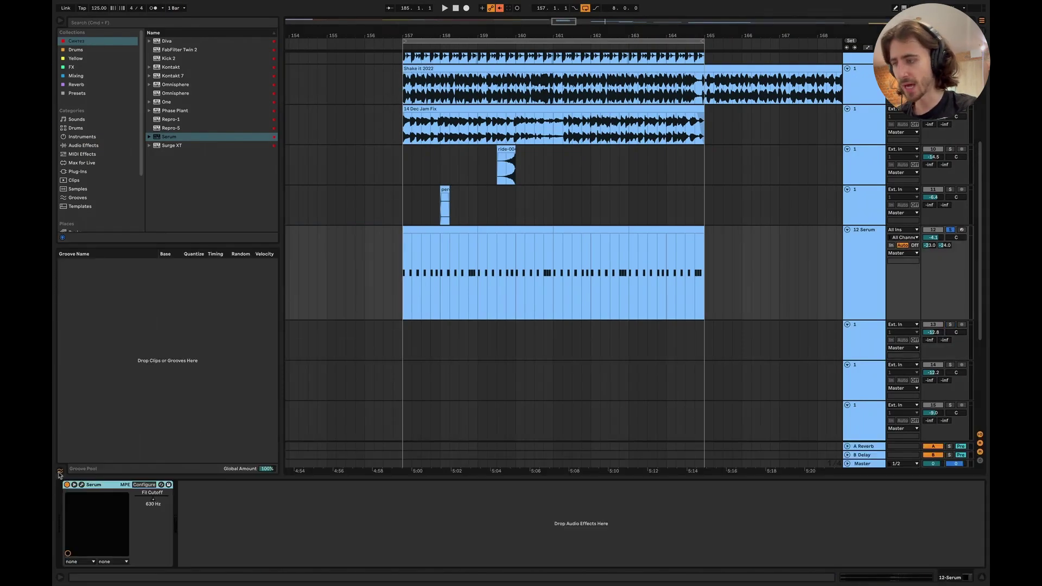
{"action": "left_click", "coordinate": [81, 484]}
{"action": "left_click", "coordinate": [417, 268]}
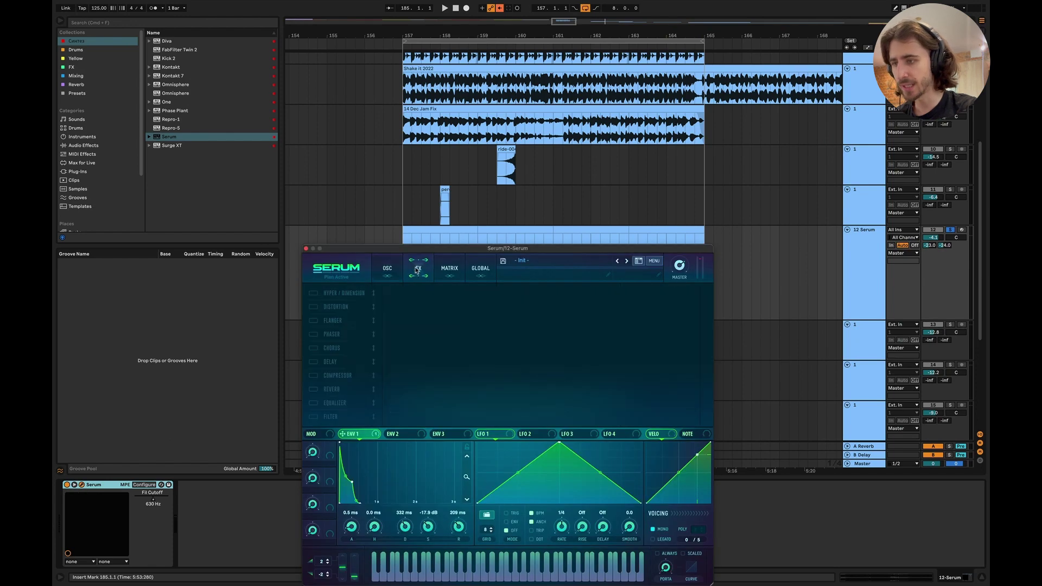
Enable Serum's Distortion, Flanger, Phaser, Chorus and Delay effects, and move the plug-in window below the Serum clip
{"action": "left_click", "coordinate": [313, 308]}
{"action": "left_click", "coordinate": [313, 321]}
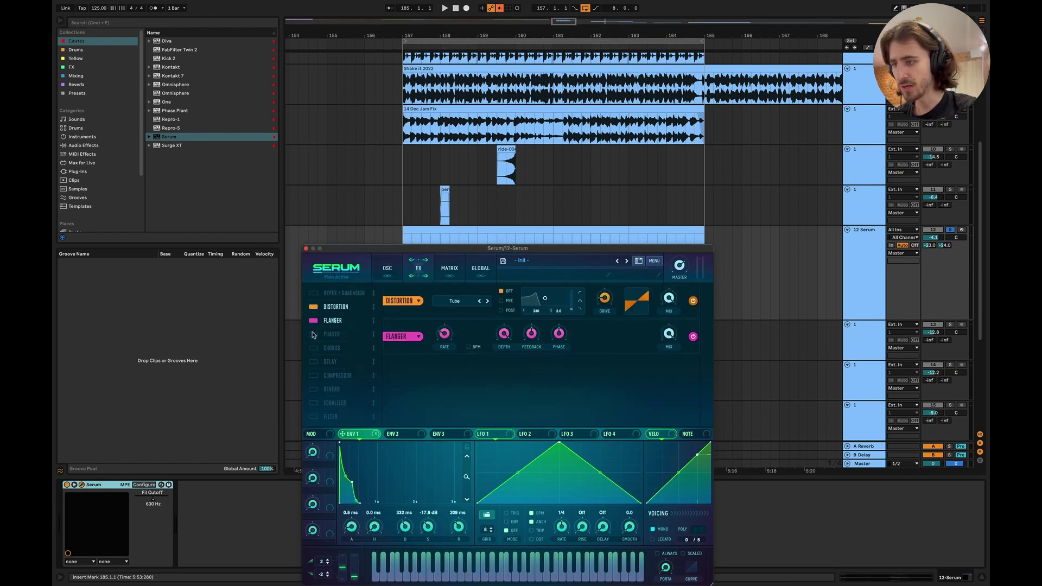
{"action": "left_click", "coordinate": [313, 335]}
{"action": "left_click", "coordinate": [313, 347]}
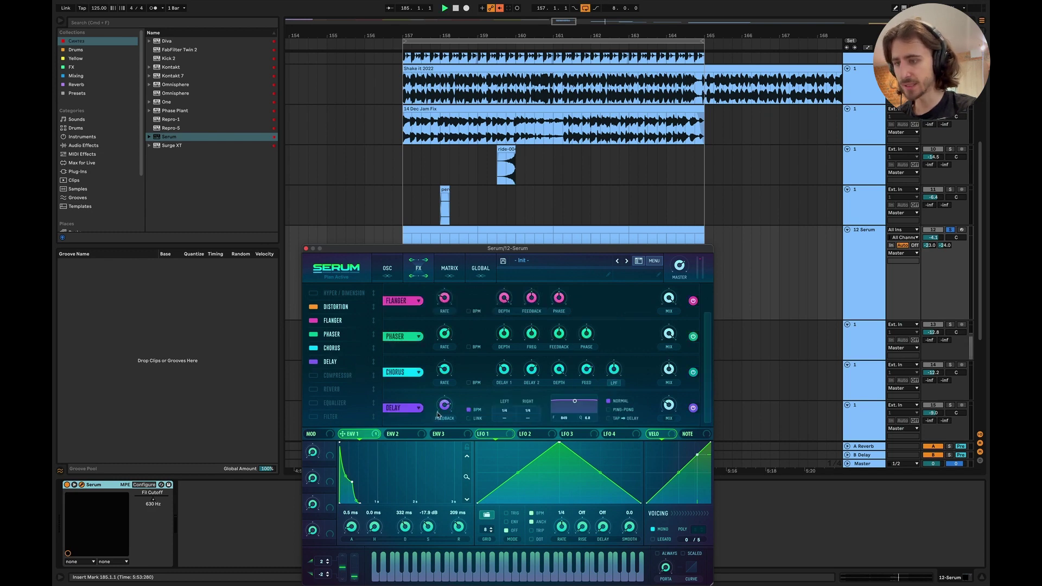
{"action": "left_click_drag", "start_coordinate": [491, 251], "coordinate": [496, 336]}
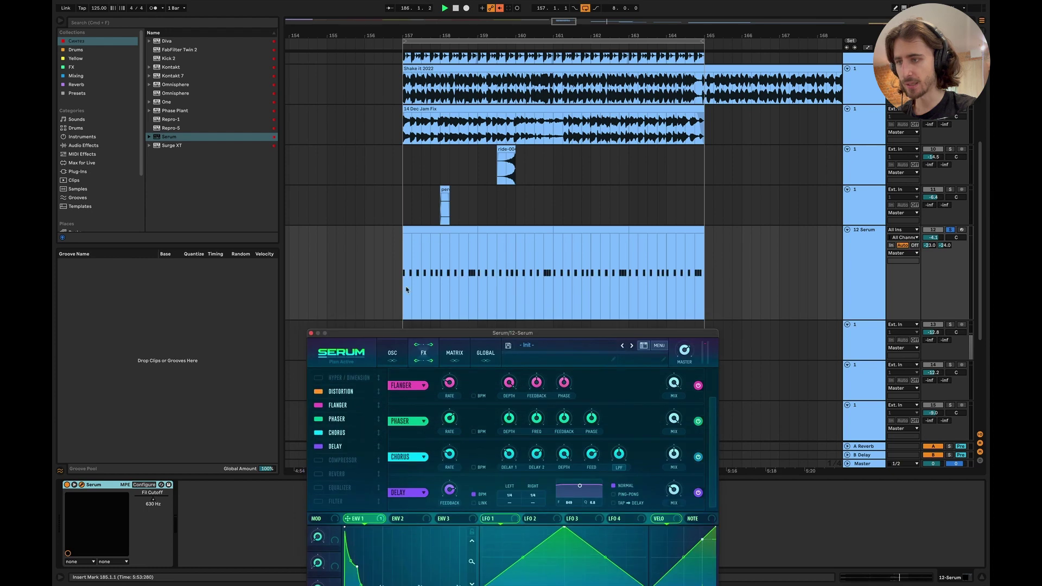
While playing the loop from bar 157, bypass the Flanger and lower the Chorus rate to 0.00 Hz
{"action": "left_click", "coordinate": [406, 289]}
{"action": "key", "text": "space"}
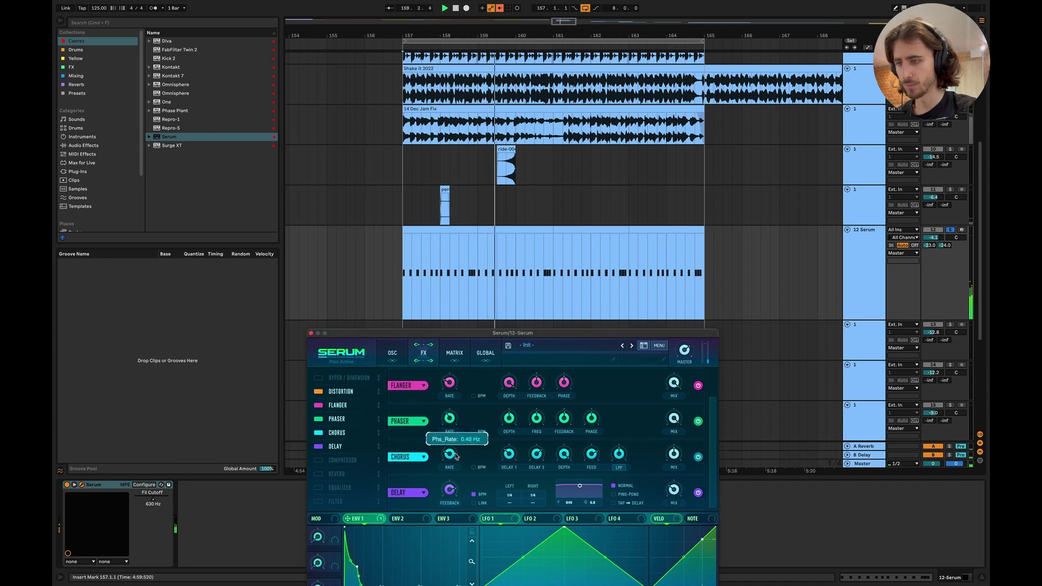
{"action": "left_click", "coordinate": [697, 386]}
{"action": "left_click_drag", "start_coordinate": [449, 455], "coordinate": [449, 473]}
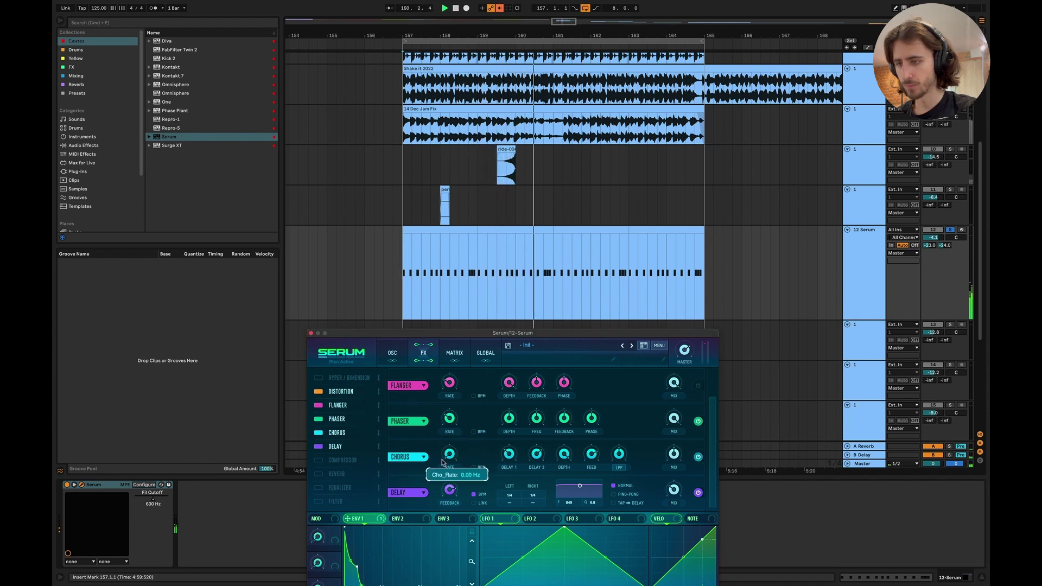
Replay the loop while raising the Distortion drive and switching the distortion type to Tape Sat
{"action": "left_click_drag", "start_coordinate": [712, 426], "coordinate": [713, 245]}
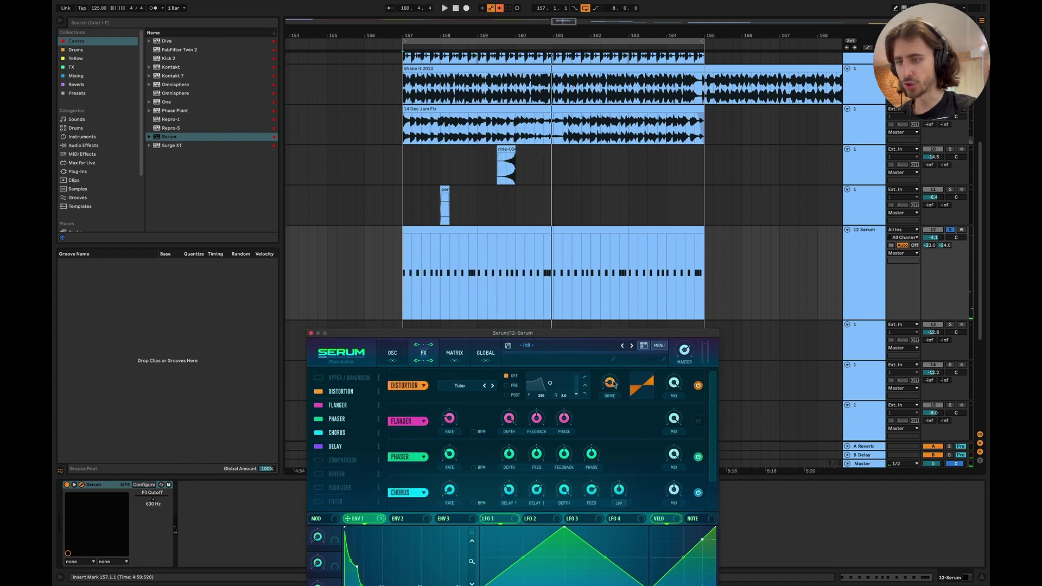
{"action": "key", "text": "space"}
{"action": "left_click_drag", "start_coordinate": [614, 369], "coordinate": [622, 331]}
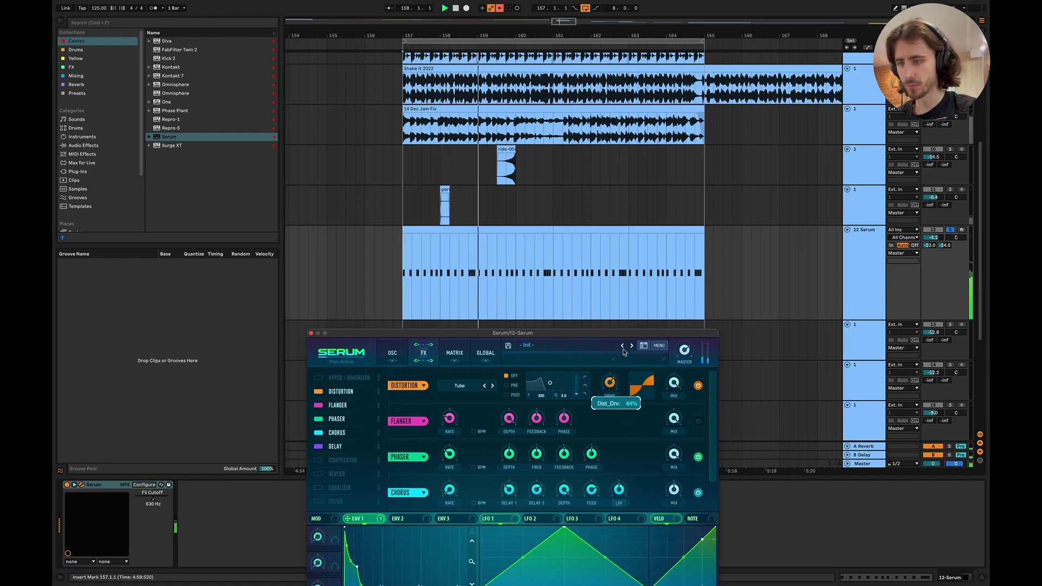
{"action": "left_click", "coordinate": [460, 385]}
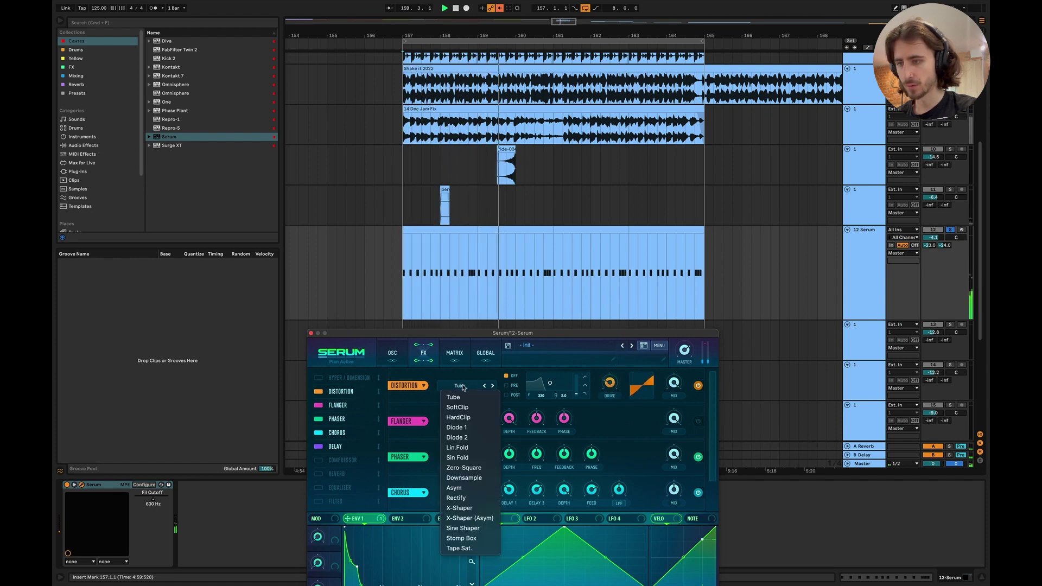
{"action": "left_click", "coordinate": [463, 549]}
{"action": "left_click_drag", "start_coordinate": [621, 393], "coordinate": [620, 329]}
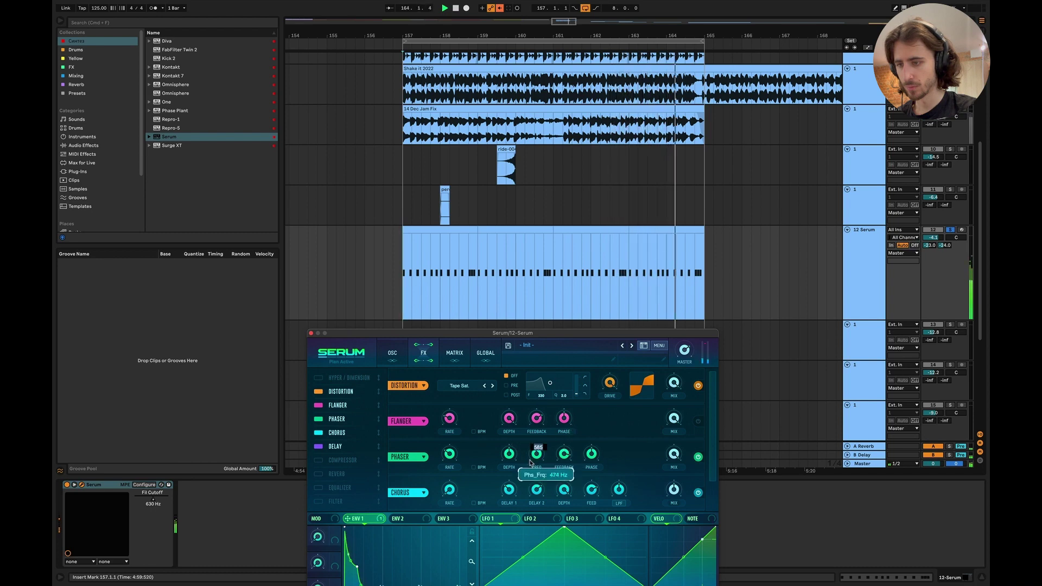
Adjust the Phaser's frequency and rate and the Chorus feedback while the loop plays
{"action": "left_click_drag", "start_coordinate": [543, 449], "coordinate": [561, 480]}
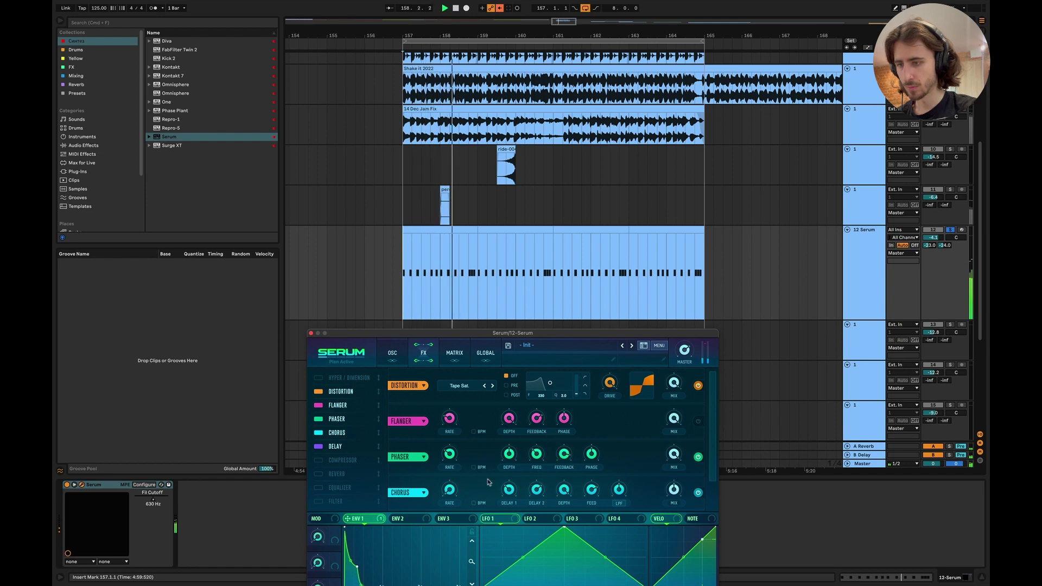
{"action": "left_click_drag", "start_coordinate": [452, 454], "coordinate": [462, 434]}
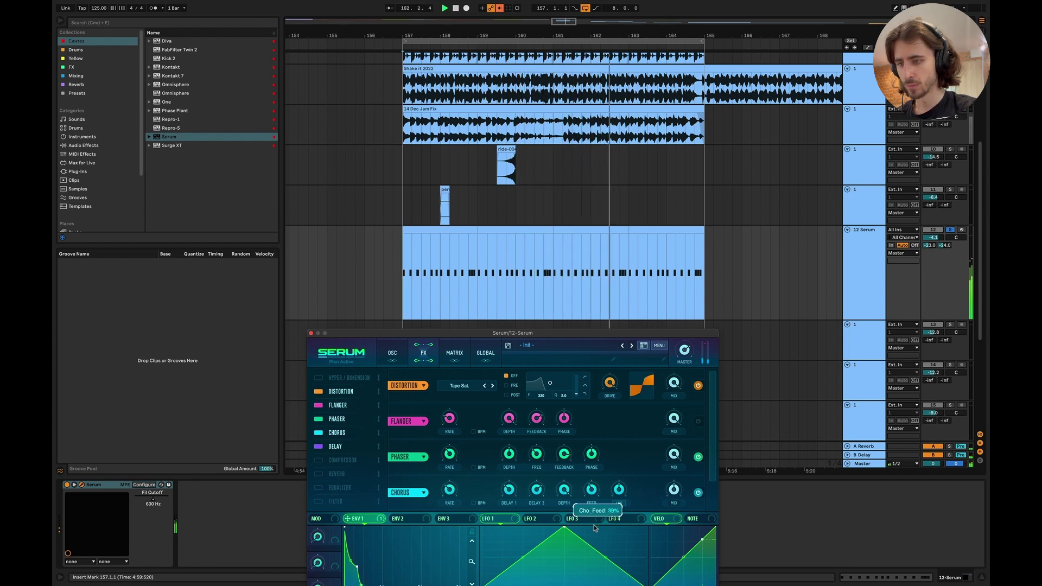
Lower Serum's filter cutoff to about 130 Hz and return to the FX page with the Delay in view
{"action": "left_click", "coordinate": [392, 356]}
{"action": "left_click_drag", "start_coordinate": [660, 465], "coordinate": [666, 496]}
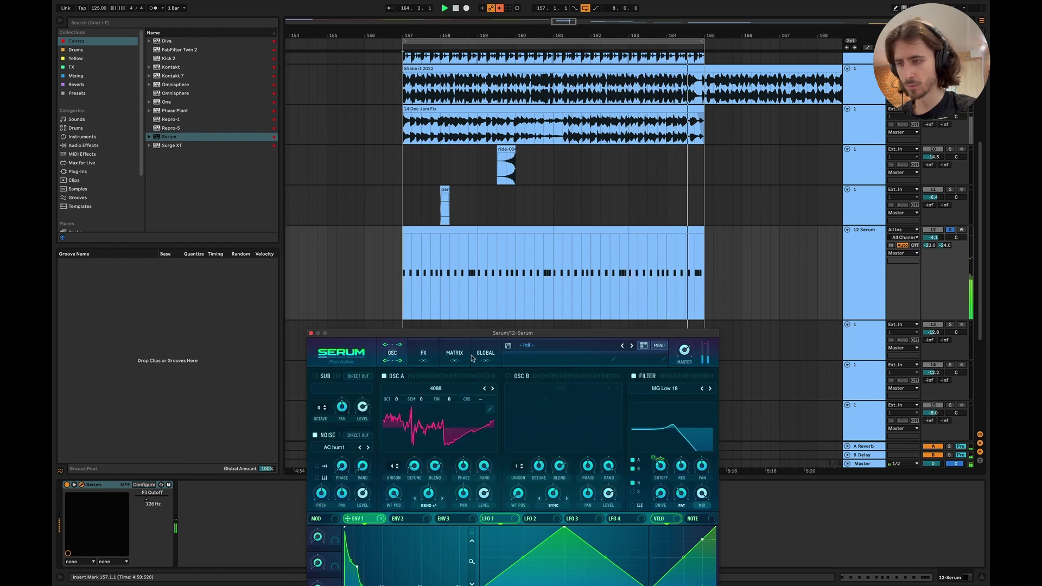
{"action": "left_click", "coordinate": [422, 358]}
{"action": "scroll", "coordinate": [599, 471], "scroll_direction": "down", "scroll_amount": 2}
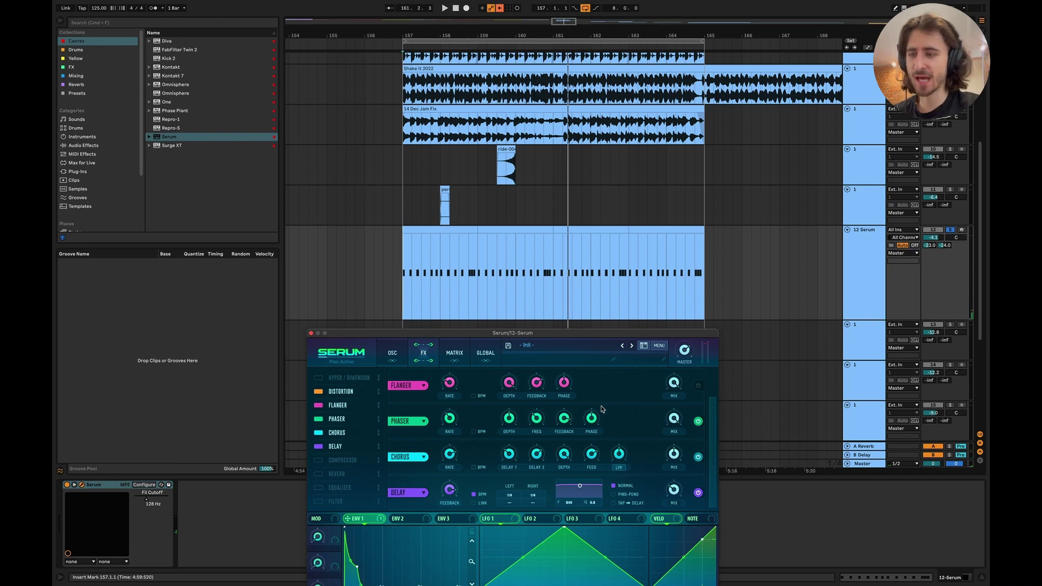
Switch to the Keynote presentation and advance to the Pauses slide
{"action": "key", "text": "super+Tab"}
{"action": "left_click", "coordinate": [435, 294]}
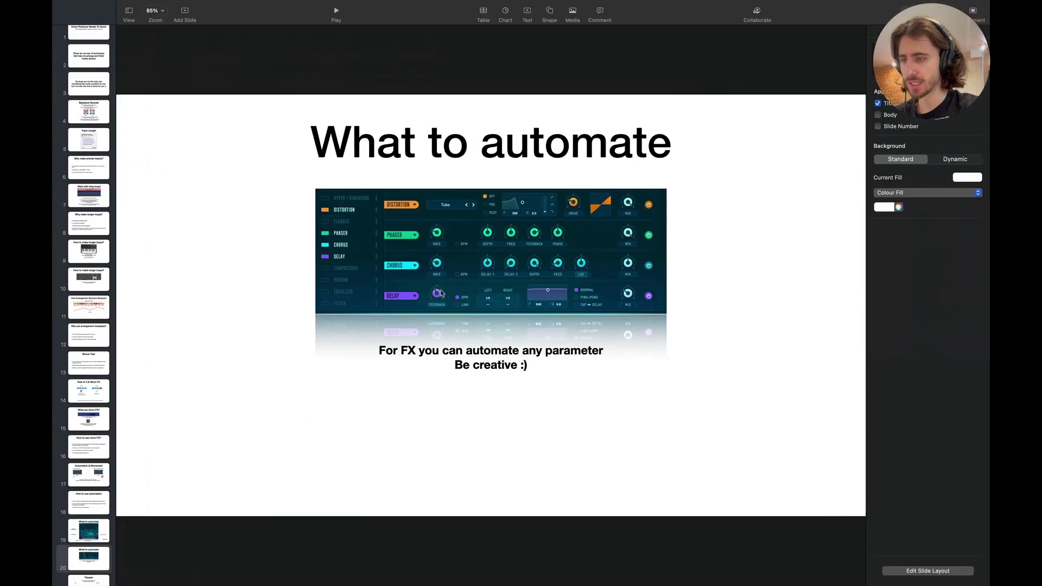
{"action": "key", "text": "Down"}
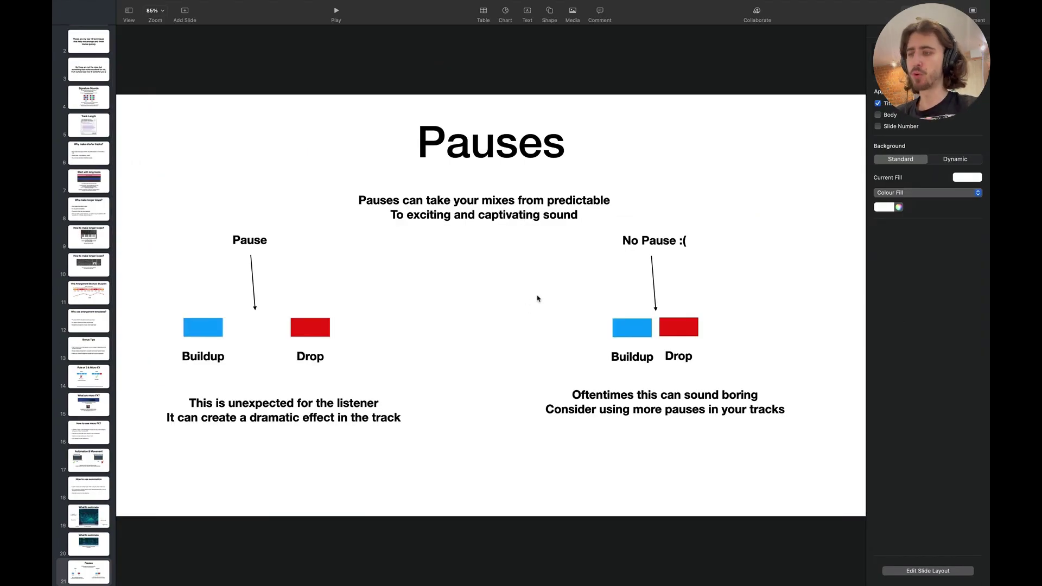